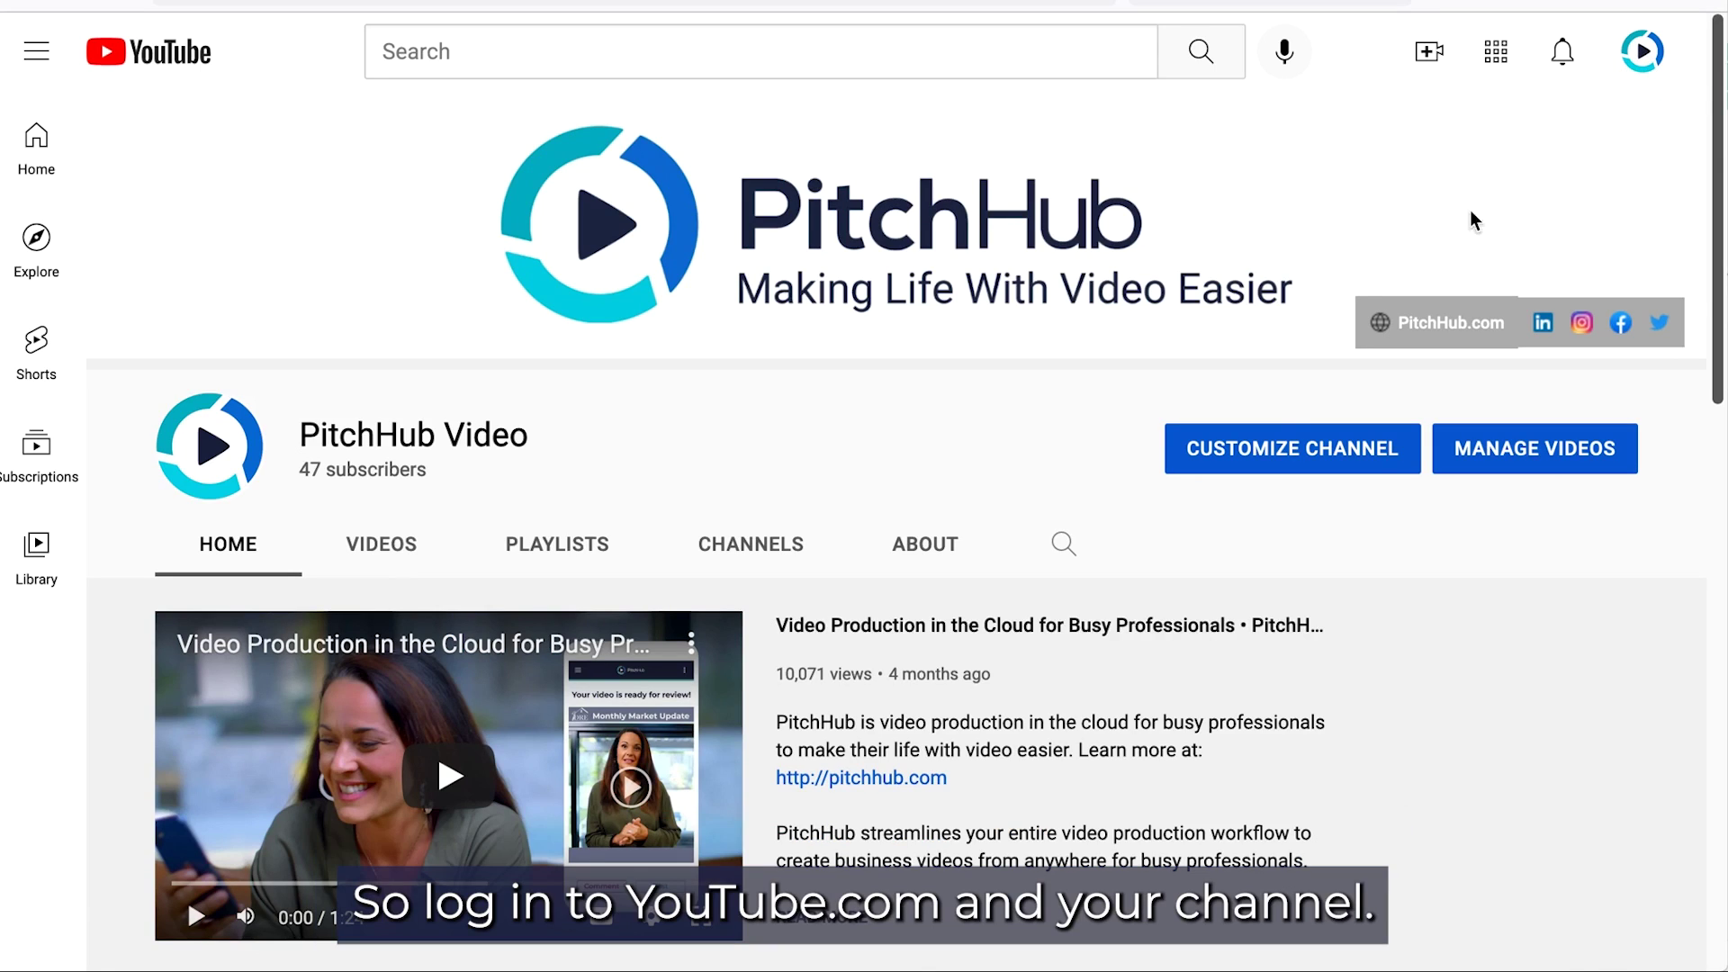
Open the PitchHub Video channel's YouTube Studio dashboard from the avatar's account menu
{"action": "left_click", "coordinate": [1643, 56]}
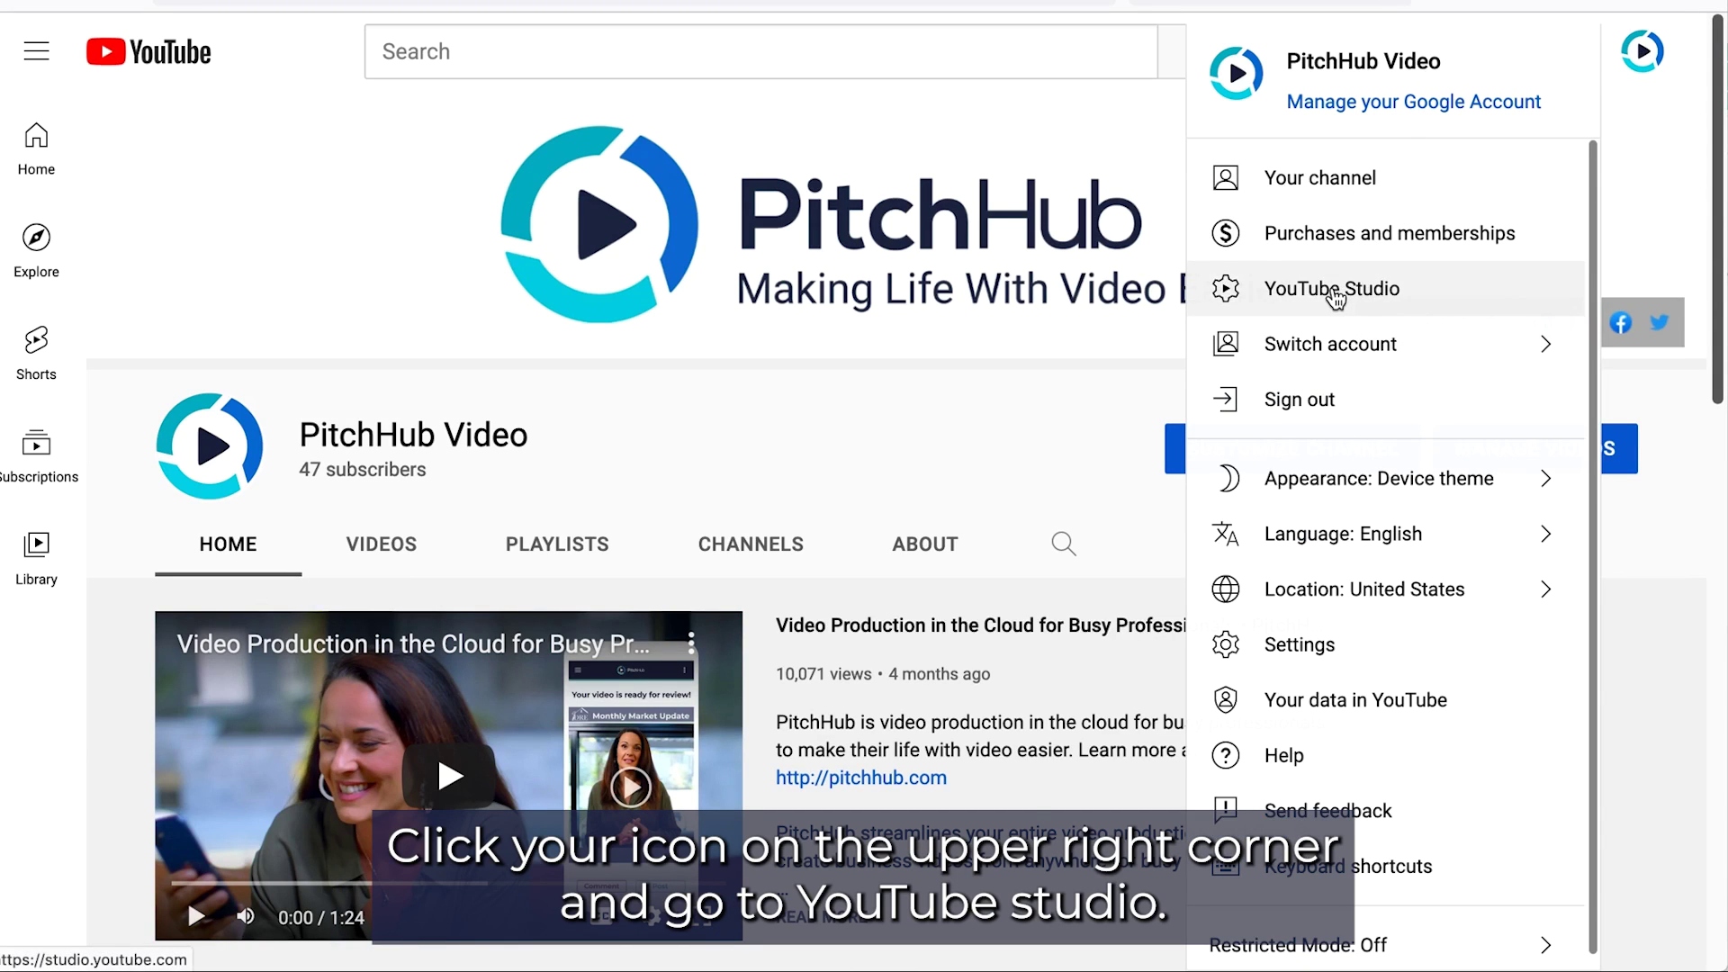
{"action": "left_click", "coordinate": [1333, 289]}
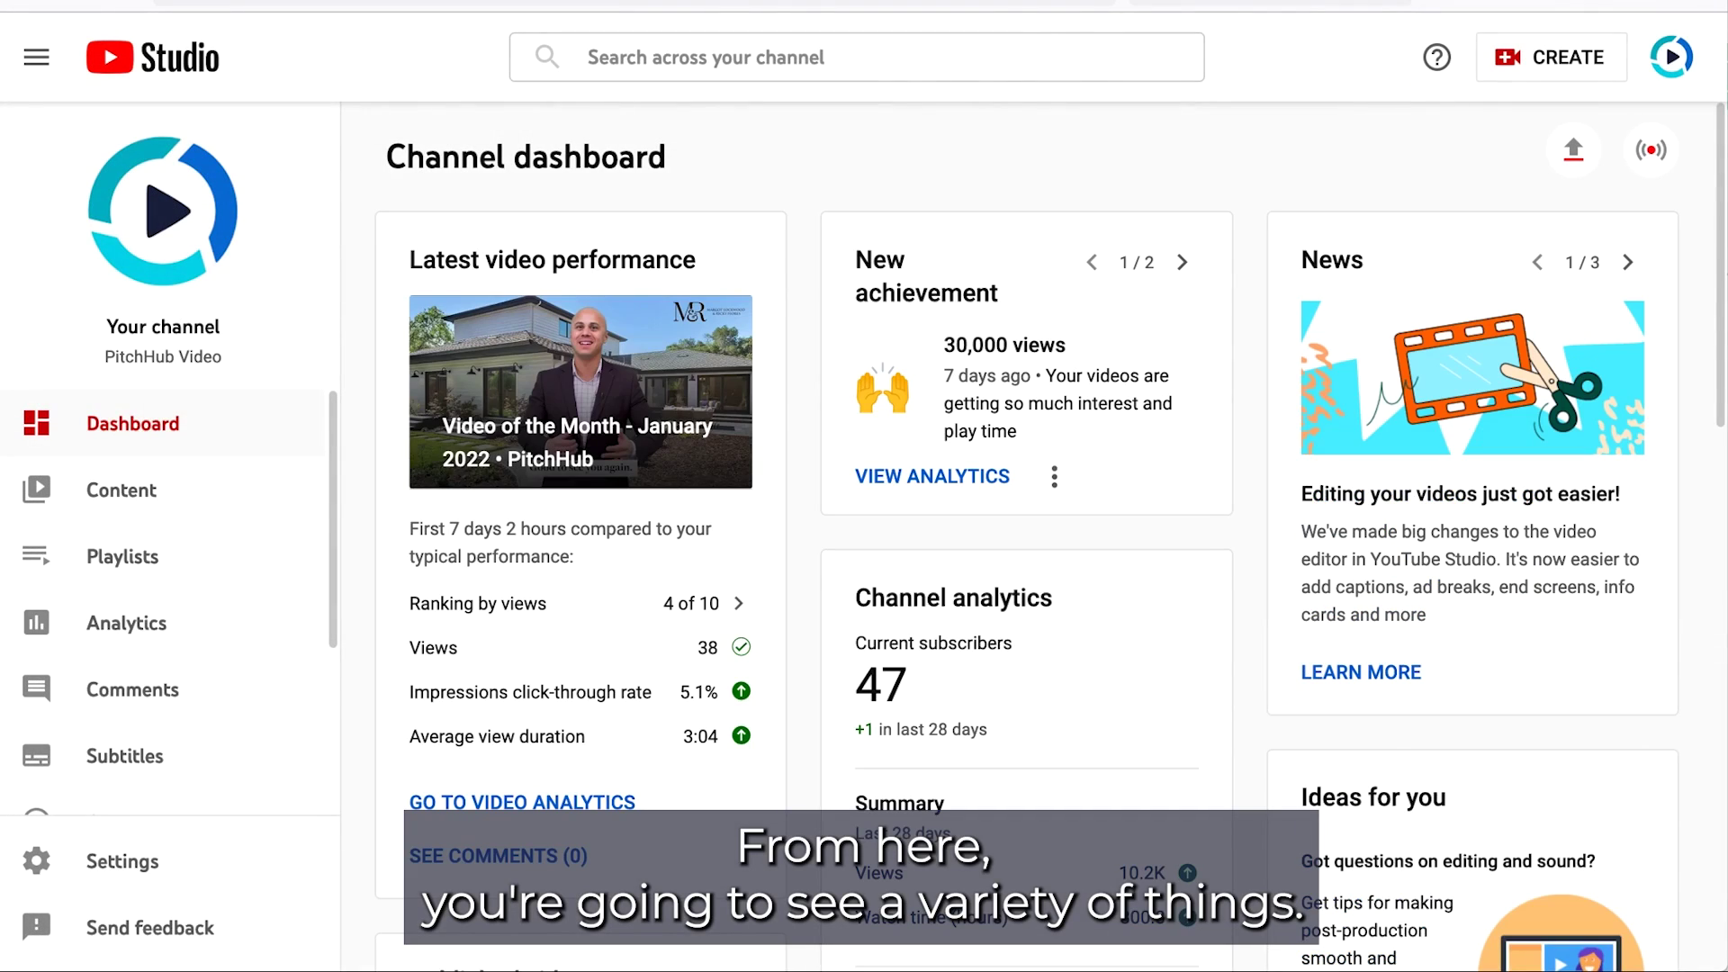
In the channel's Content list, choose Promote on the Speaking Sizzle Reel video
{"action": "left_click", "coordinate": [110, 502]}
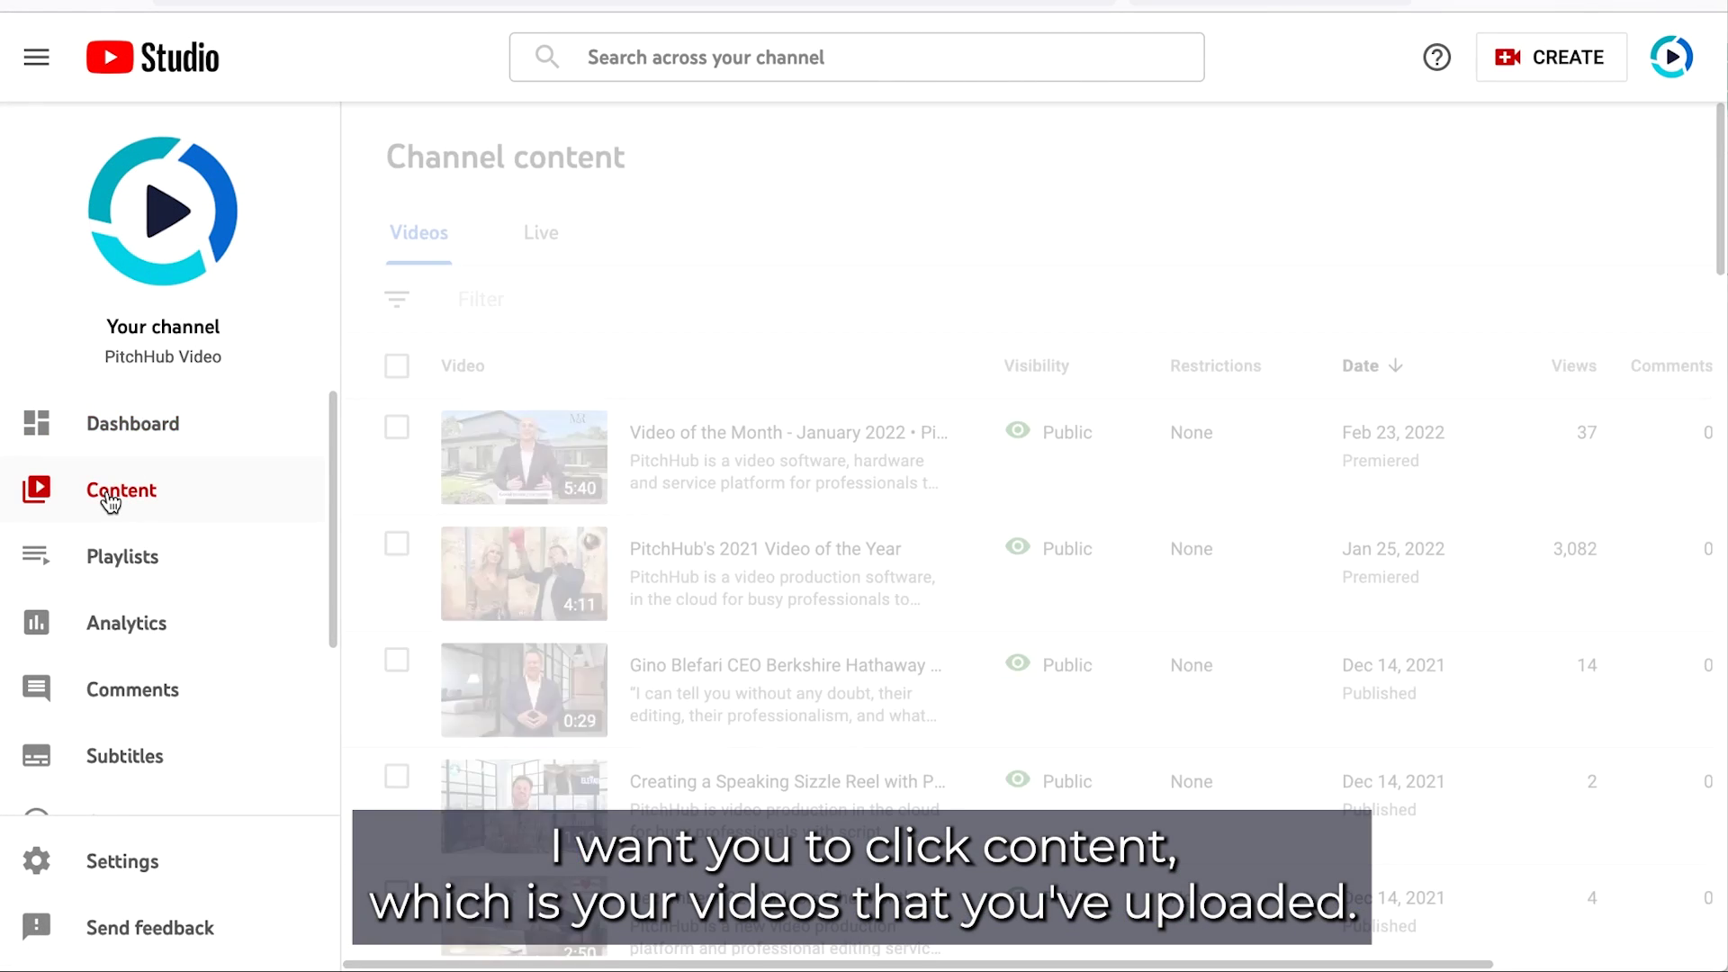
{"action": "scroll", "coordinate": [774, 648], "scroll_direction": "down", "scroll_amount": 3}
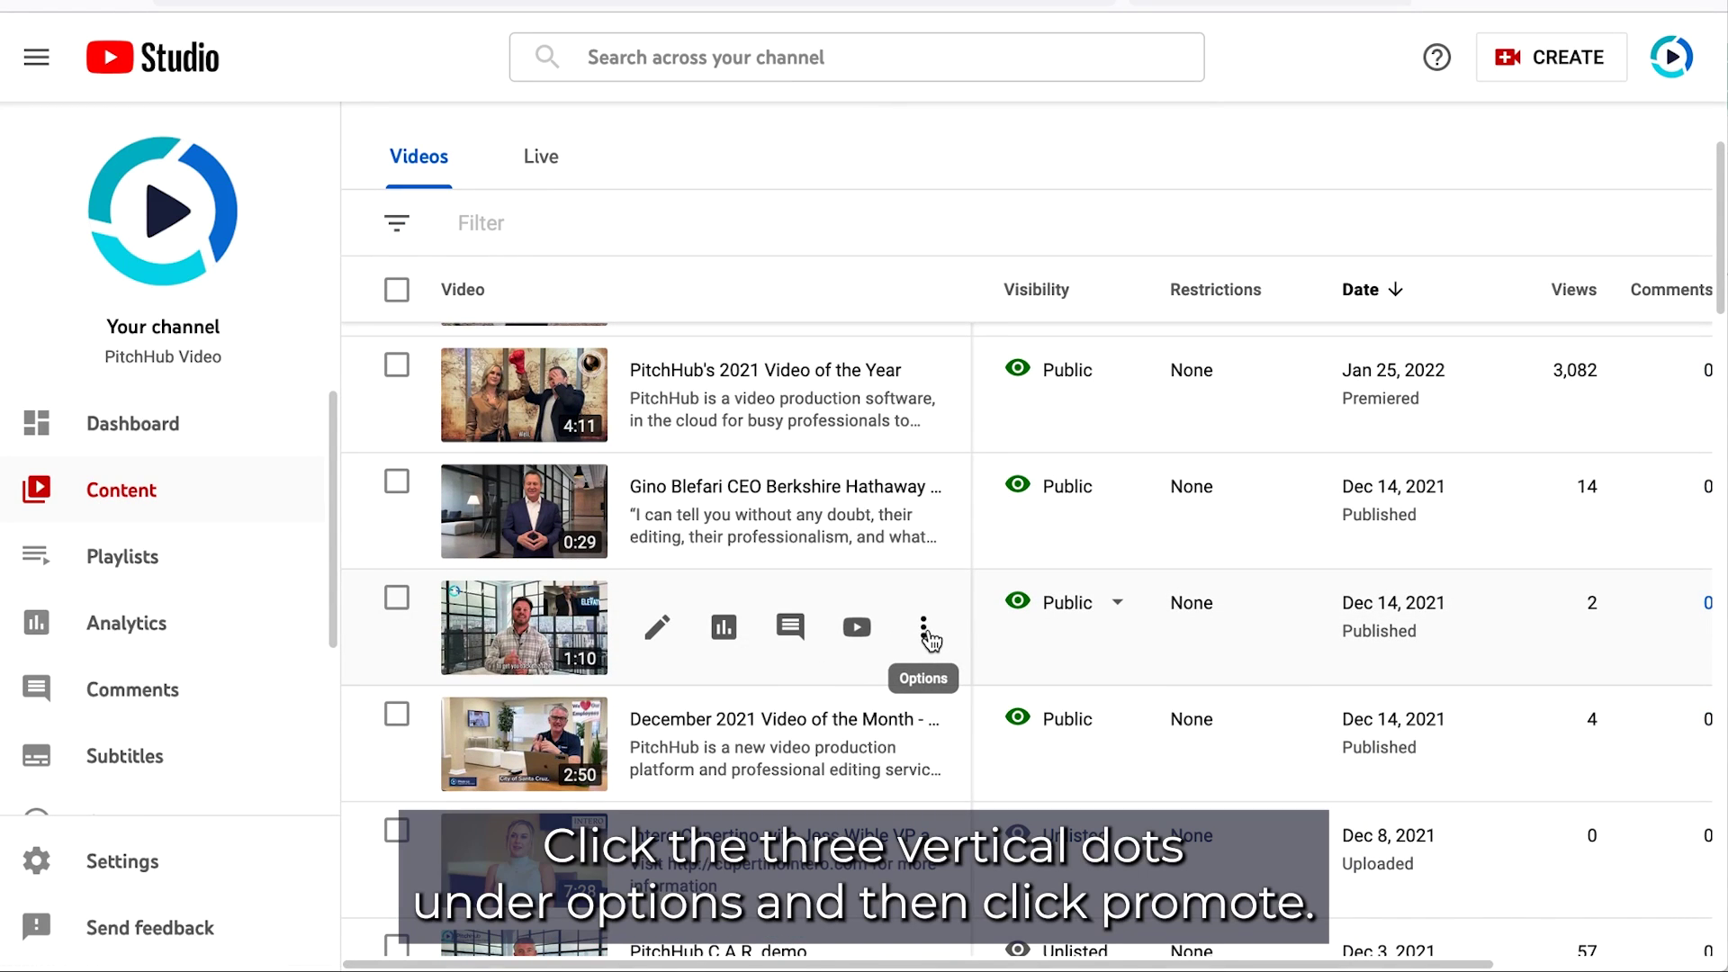
{"action": "left_click", "coordinate": [923, 628]}
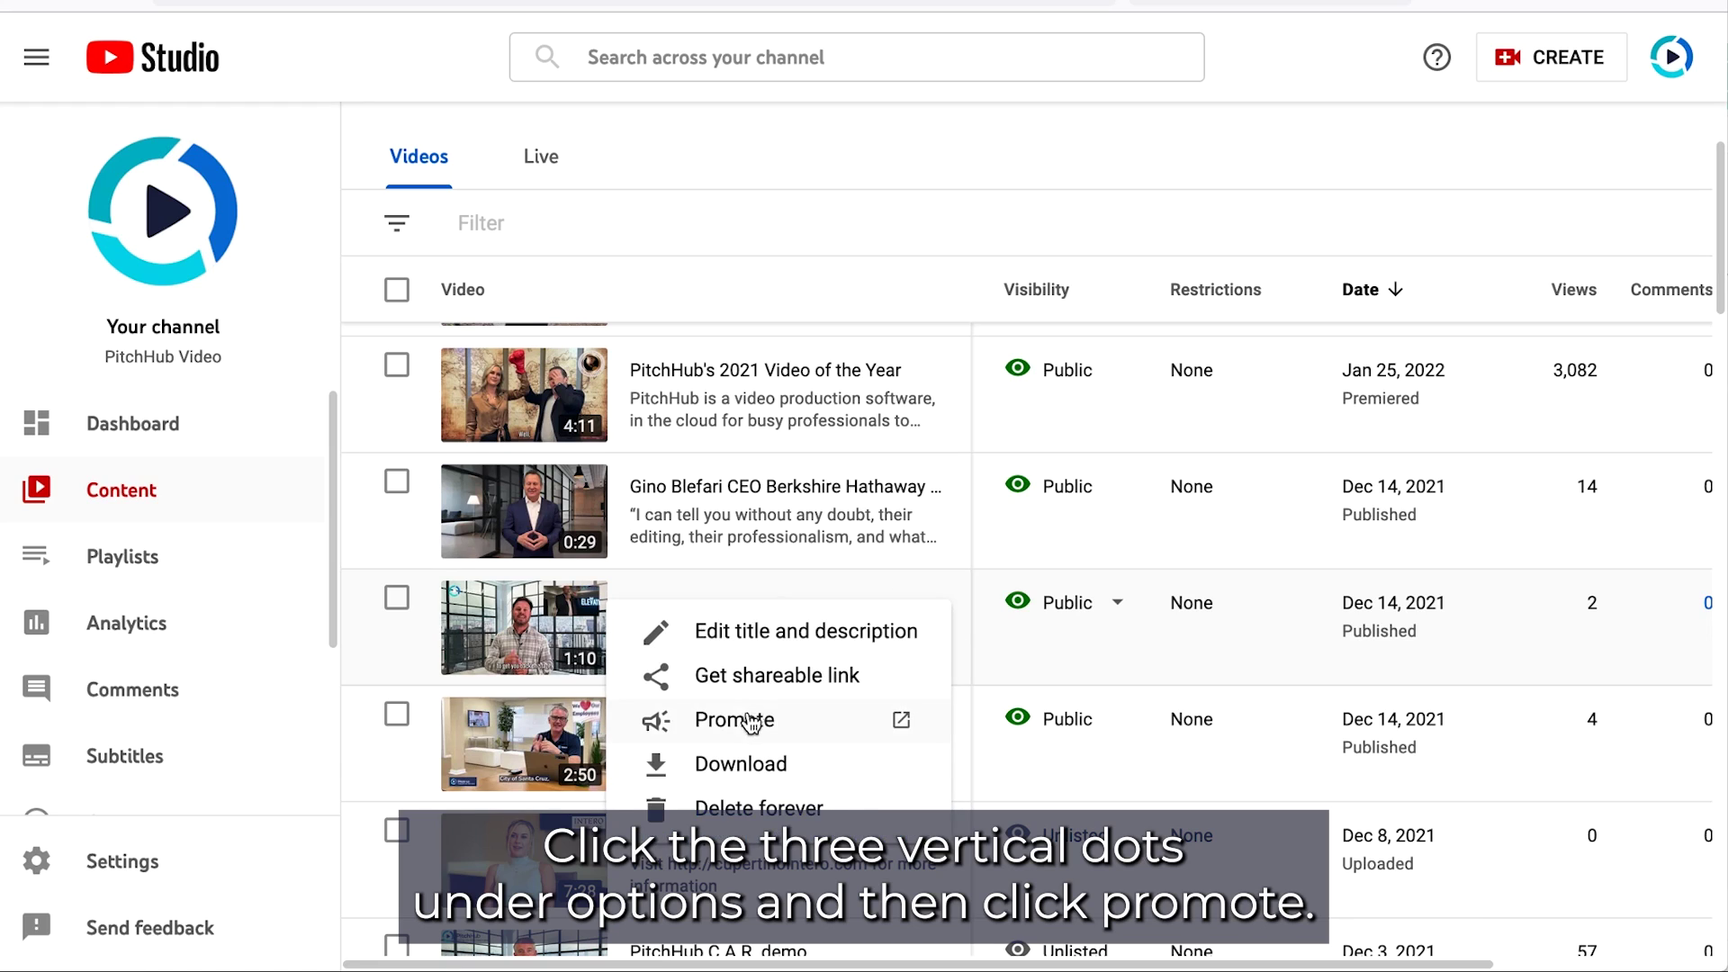
Get started with the video promotion and continue into Google Ads with the signed-in account
{"action": "left_click", "coordinate": [737, 719]}
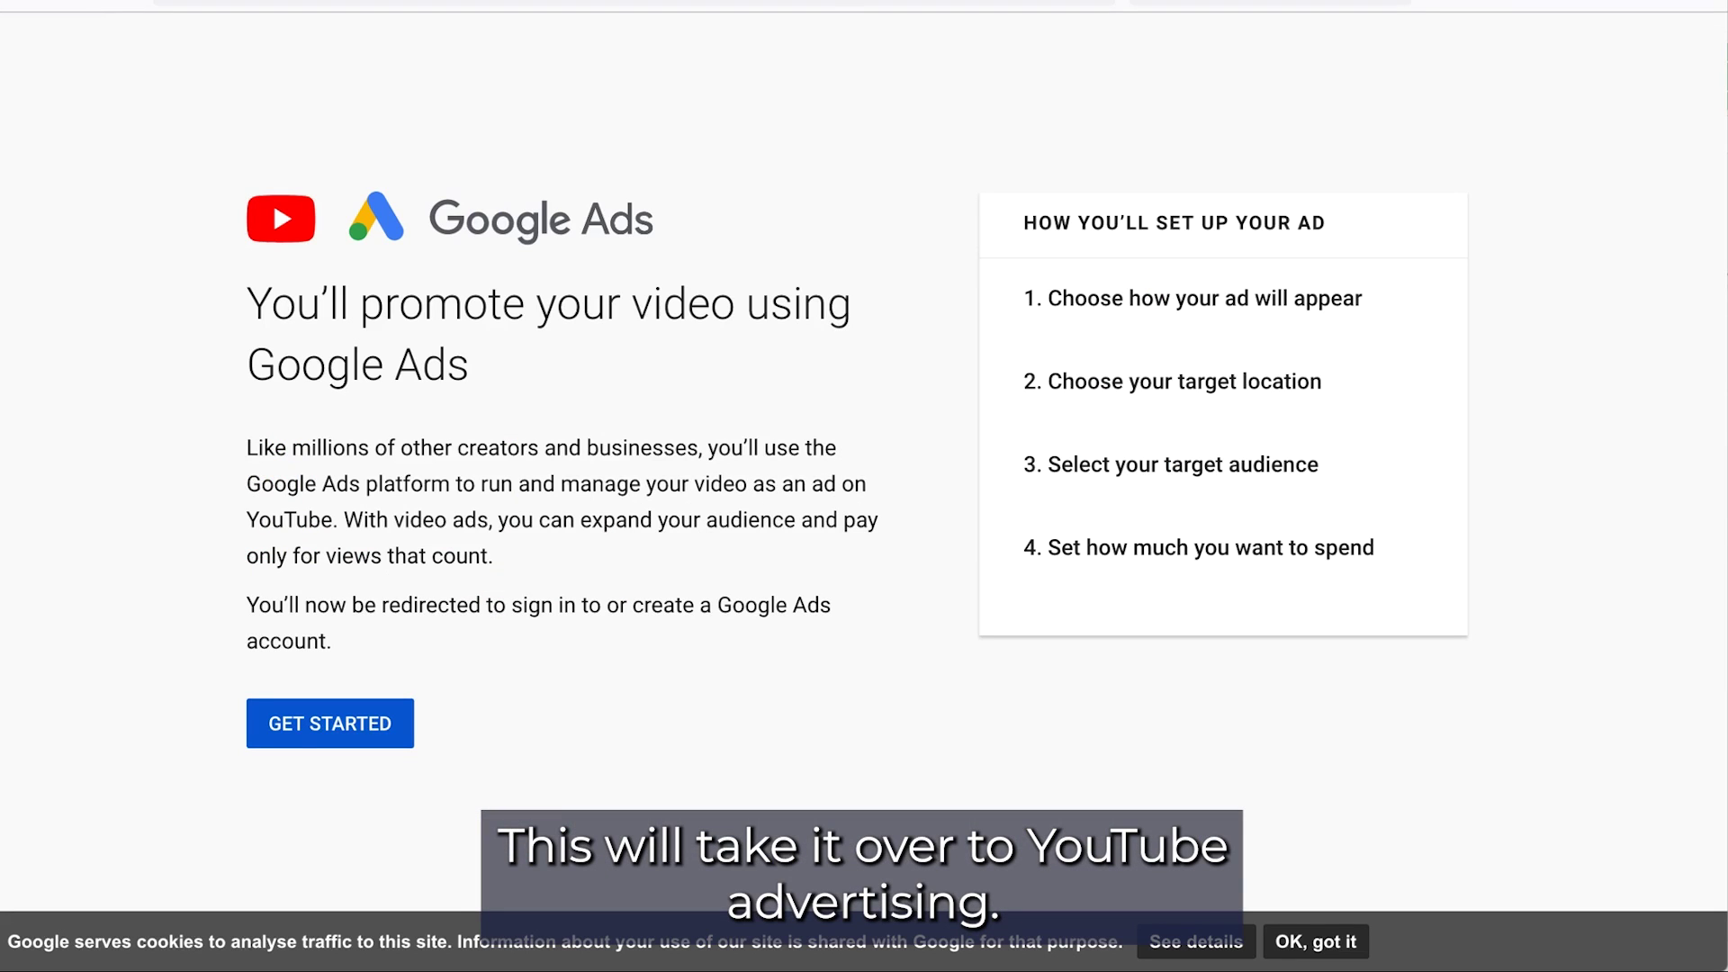
{"action": "left_click", "coordinate": [339, 729]}
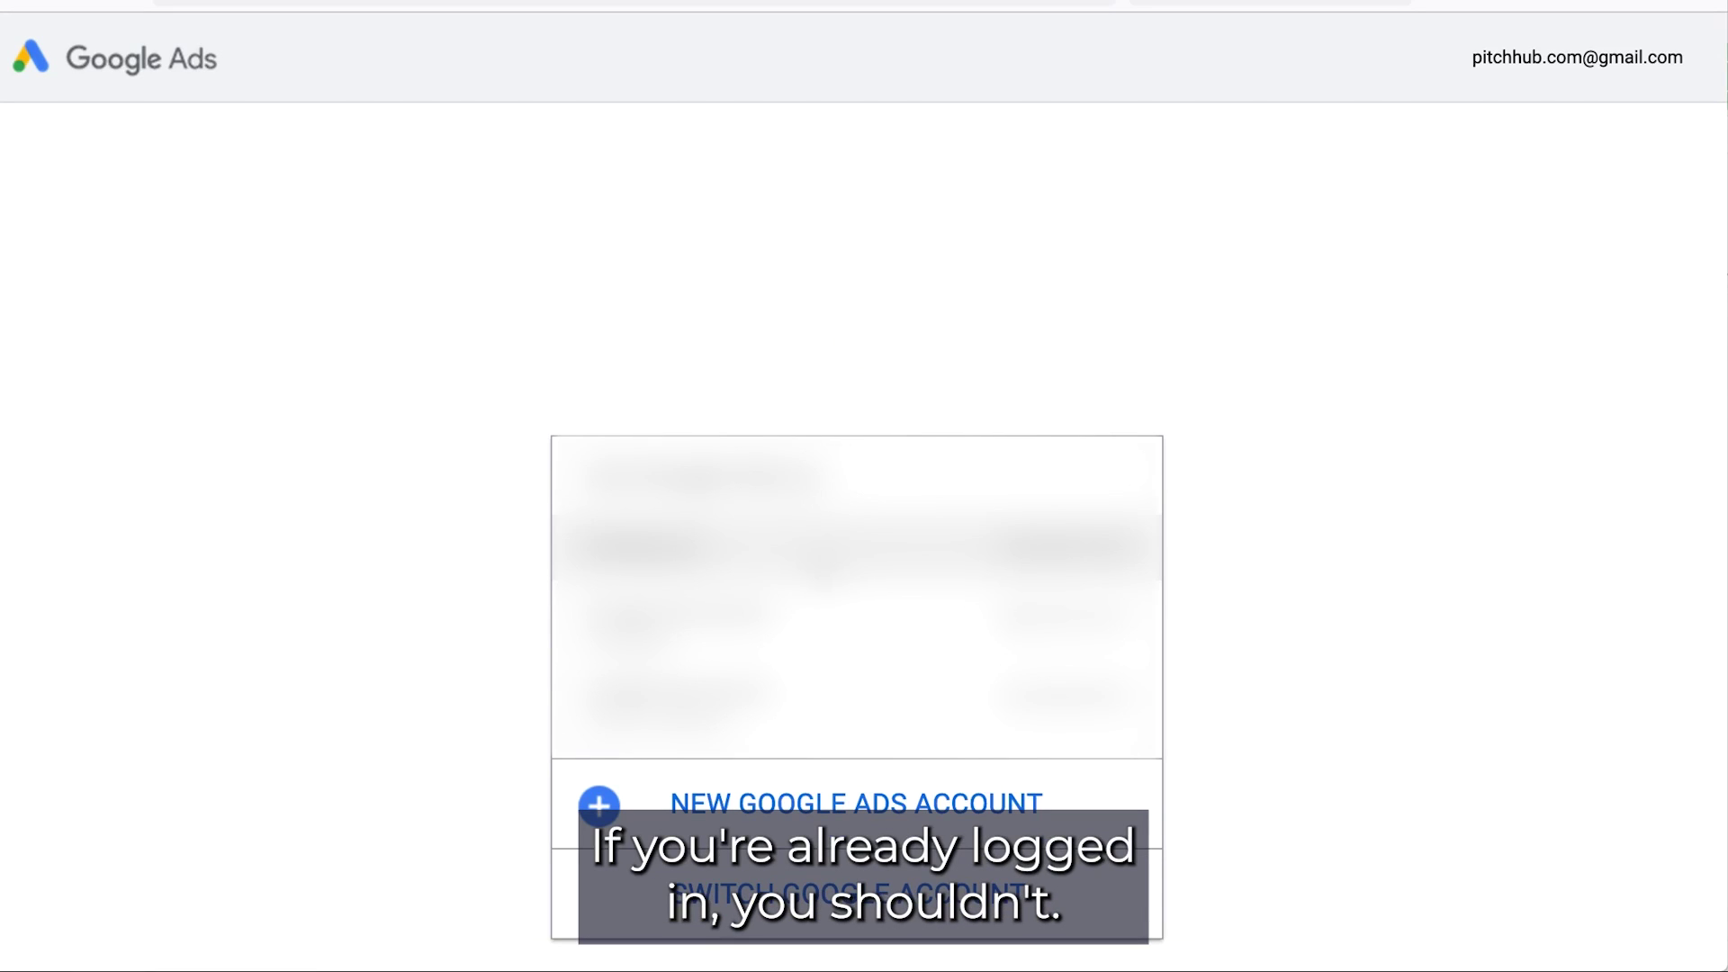
{"action": "left_click", "coordinate": [648, 549]}
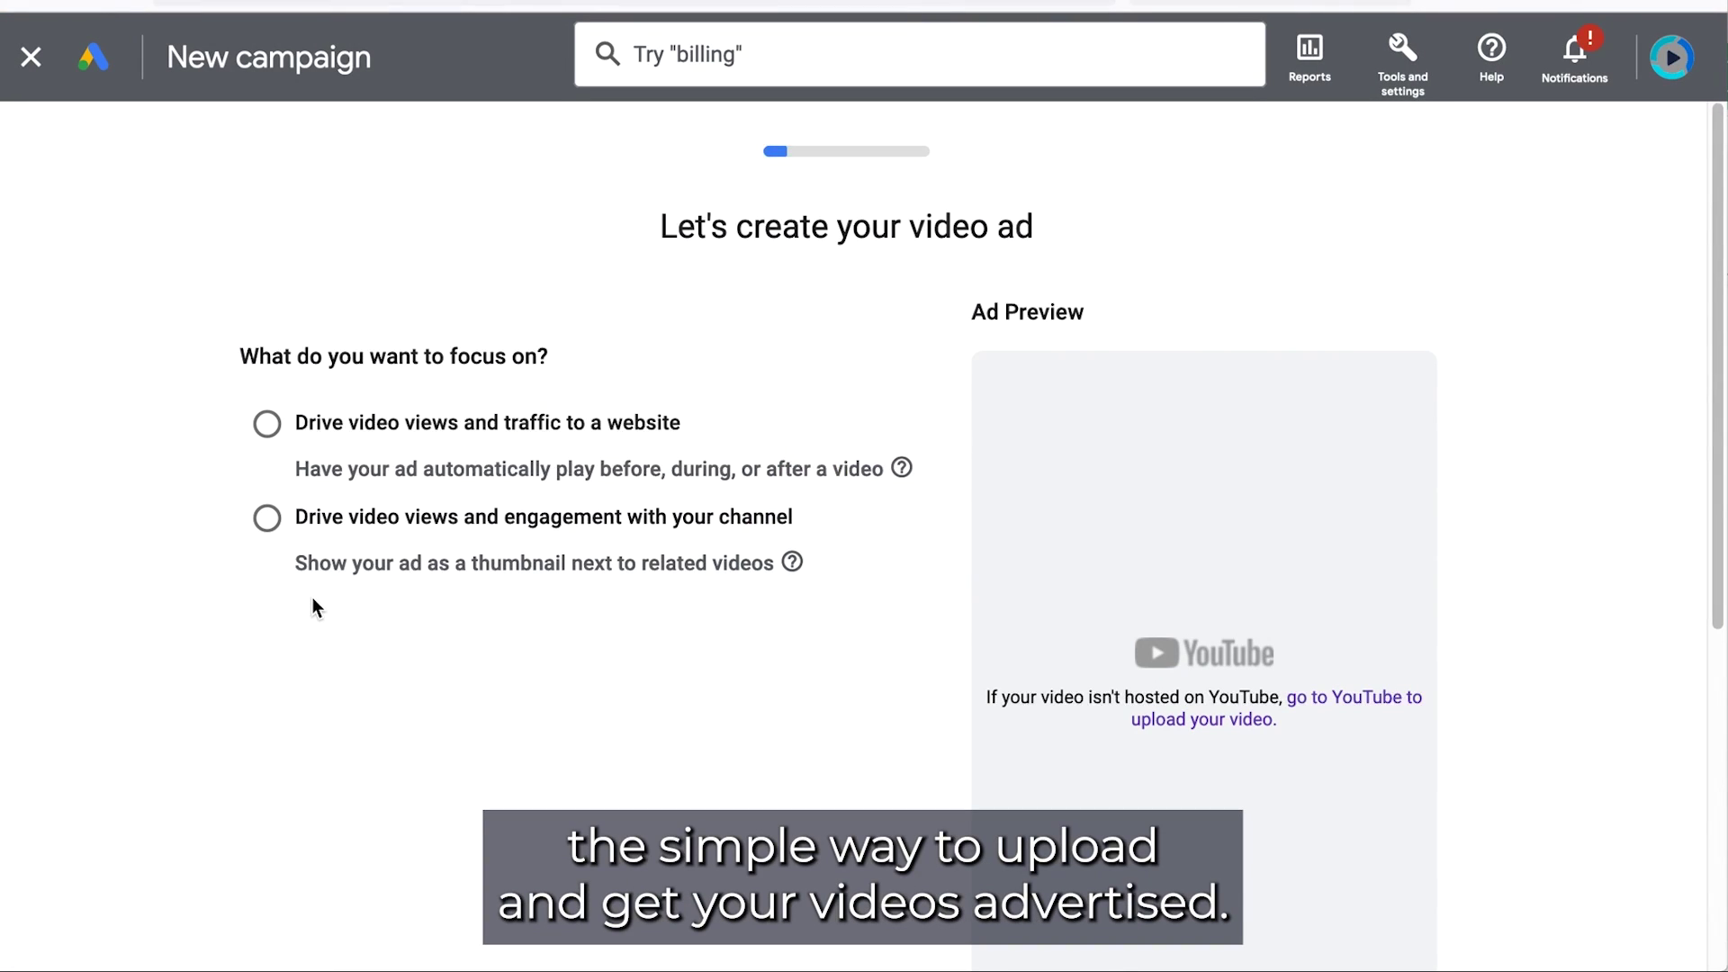
{"action": "scroll", "coordinate": [312, 598], "scroll_direction": "down", "scroll_amount": 2}
{"action": "scroll", "coordinate": [311, 596], "scroll_direction": "down", "scroll_amount": 1}
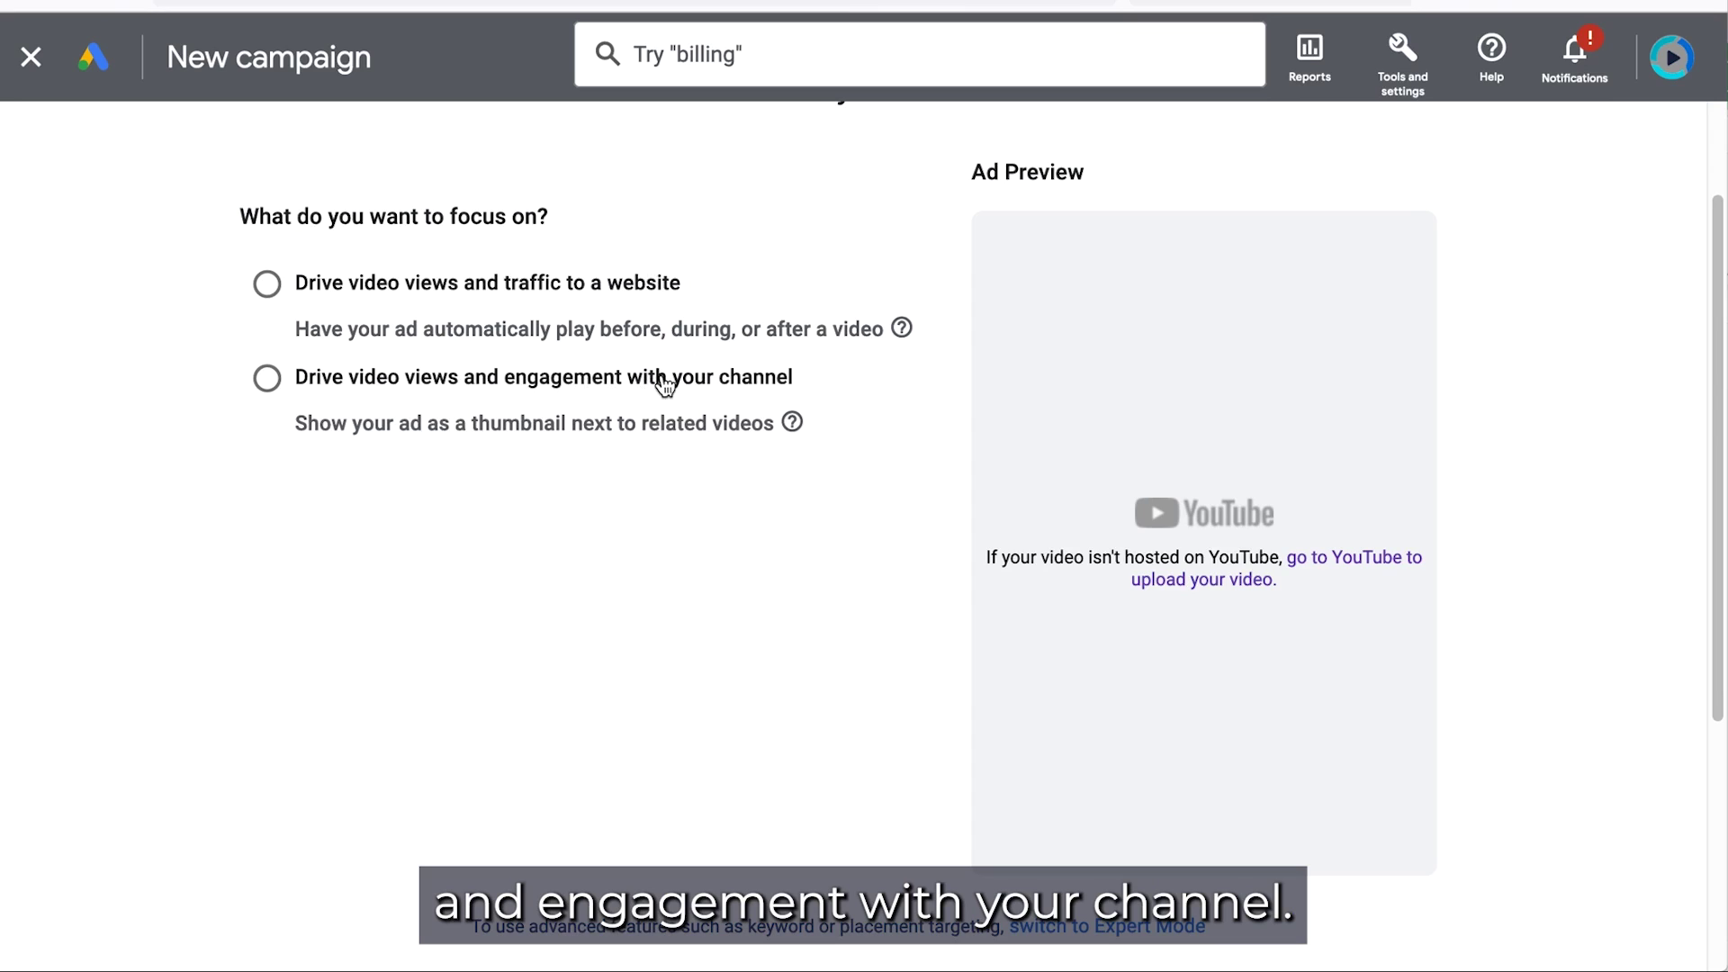
{"action": "left_click", "coordinate": [267, 286]}
{"action": "left_click", "coordinate": [438, 551]}
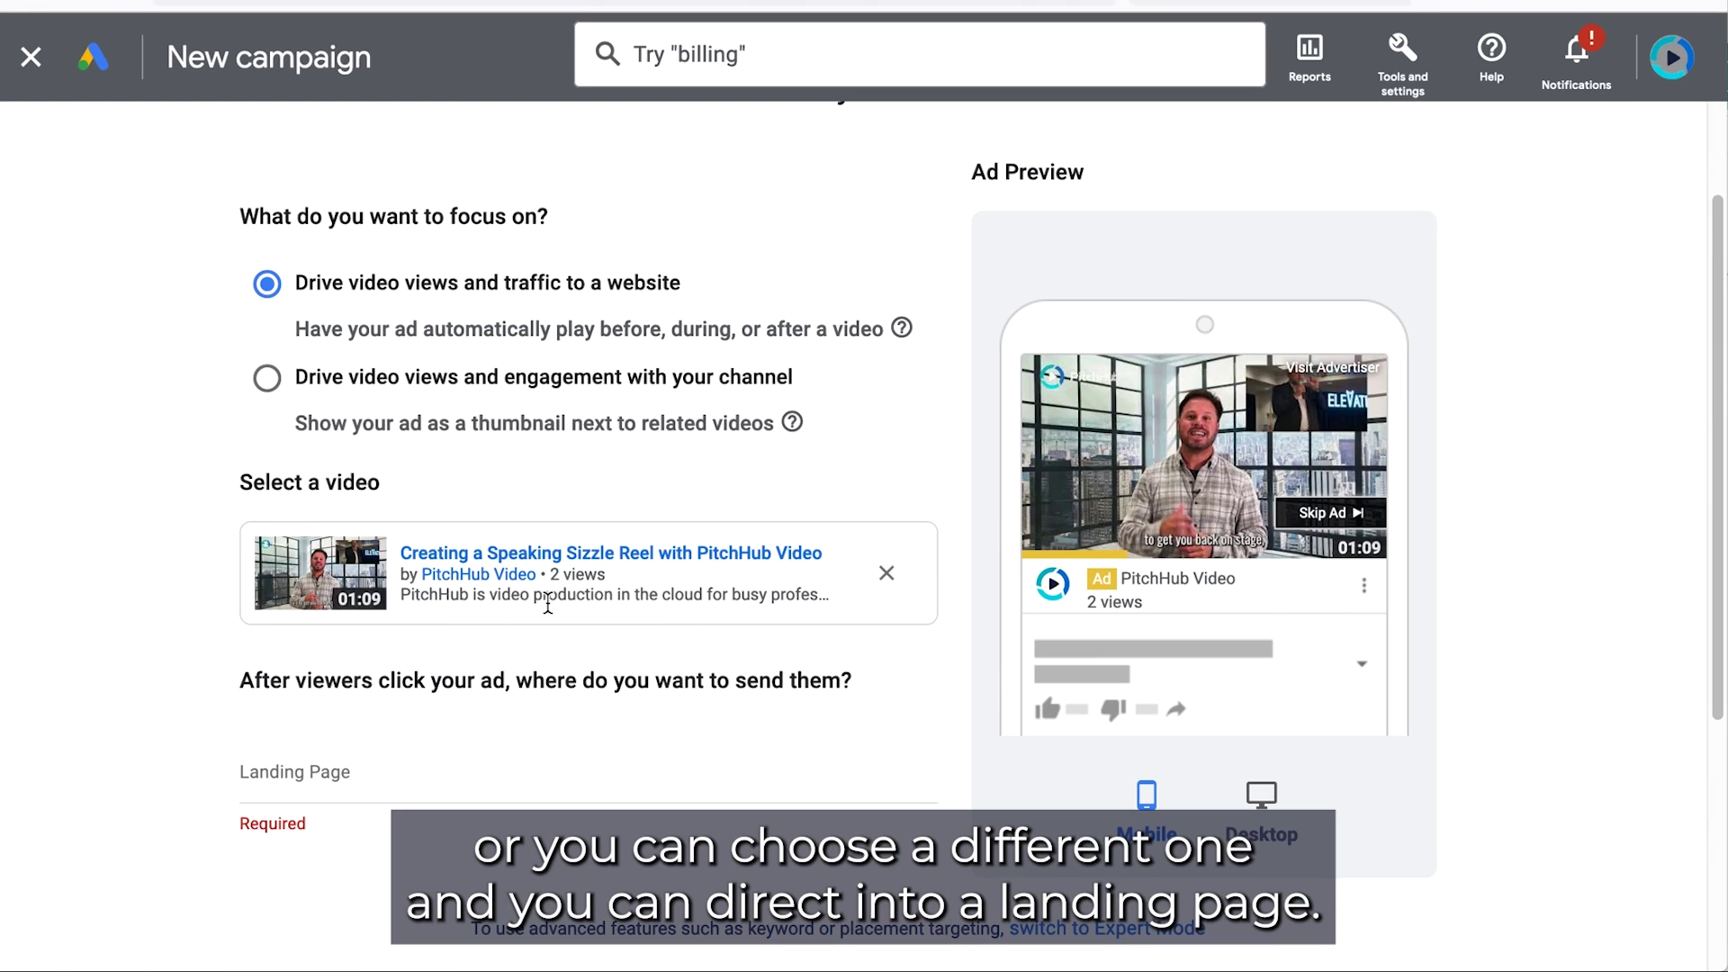
{"action": "scroll", "coordinate": [400, 729], "scroll_direction": "down", "scroll_amount": 1}
{"action": "left_click", "coordinate": [325, 673]}
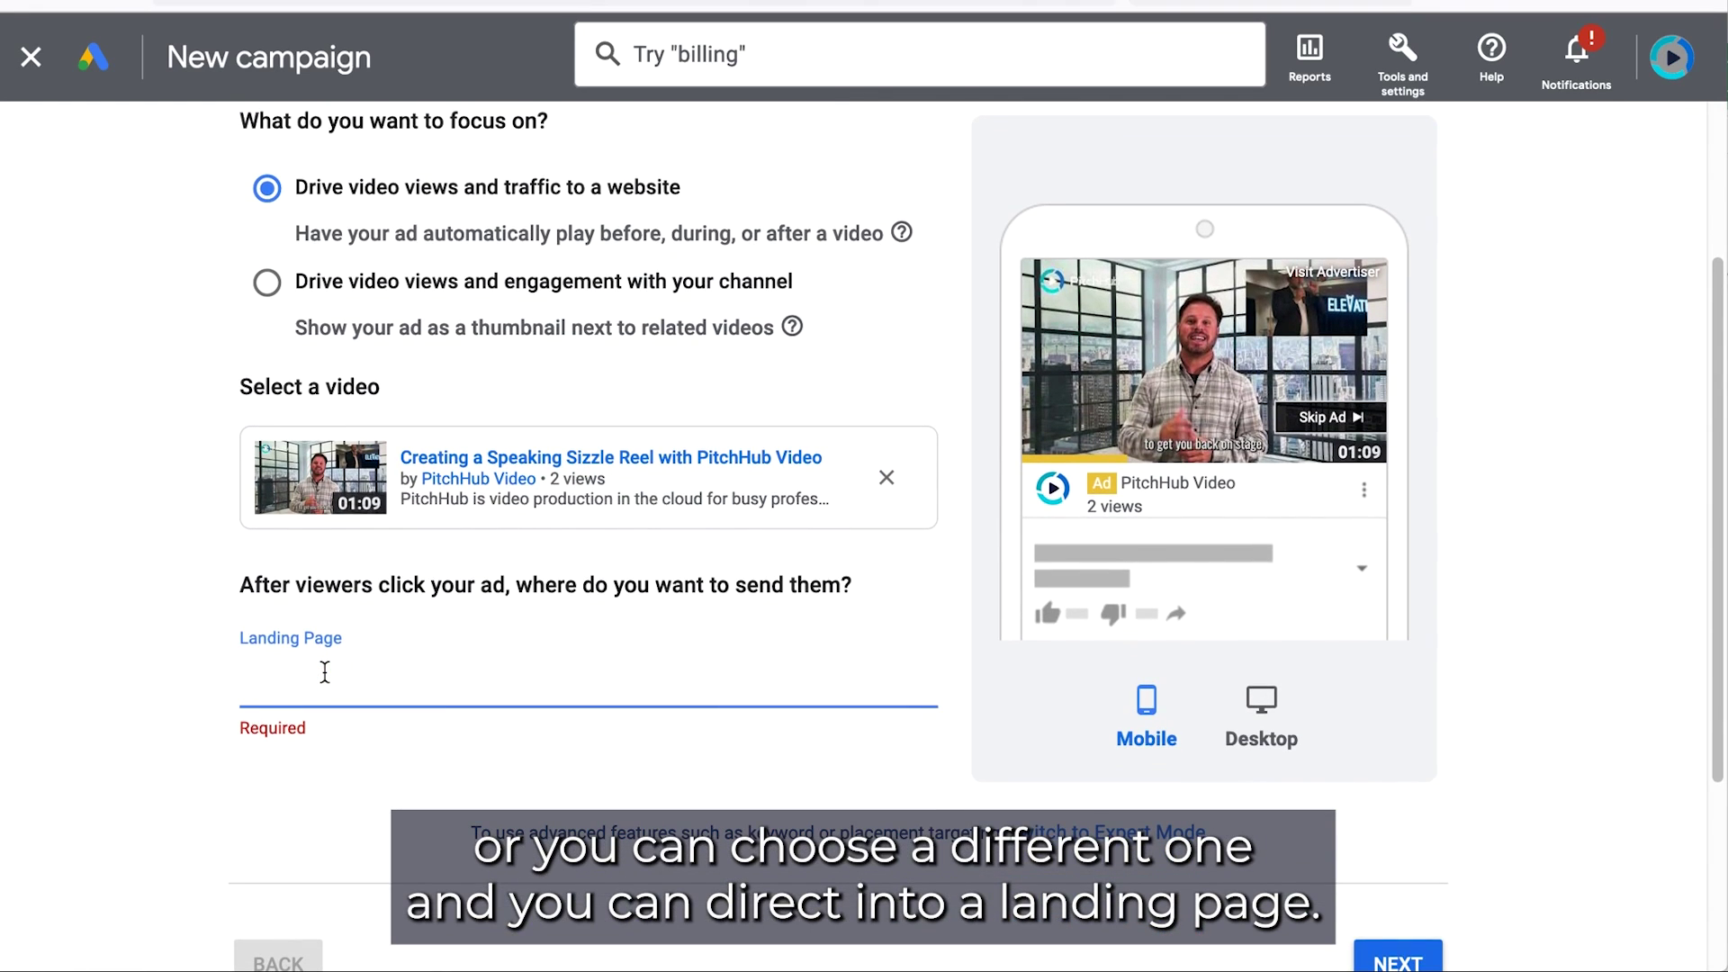
{"action": "type", "text": "http:"}
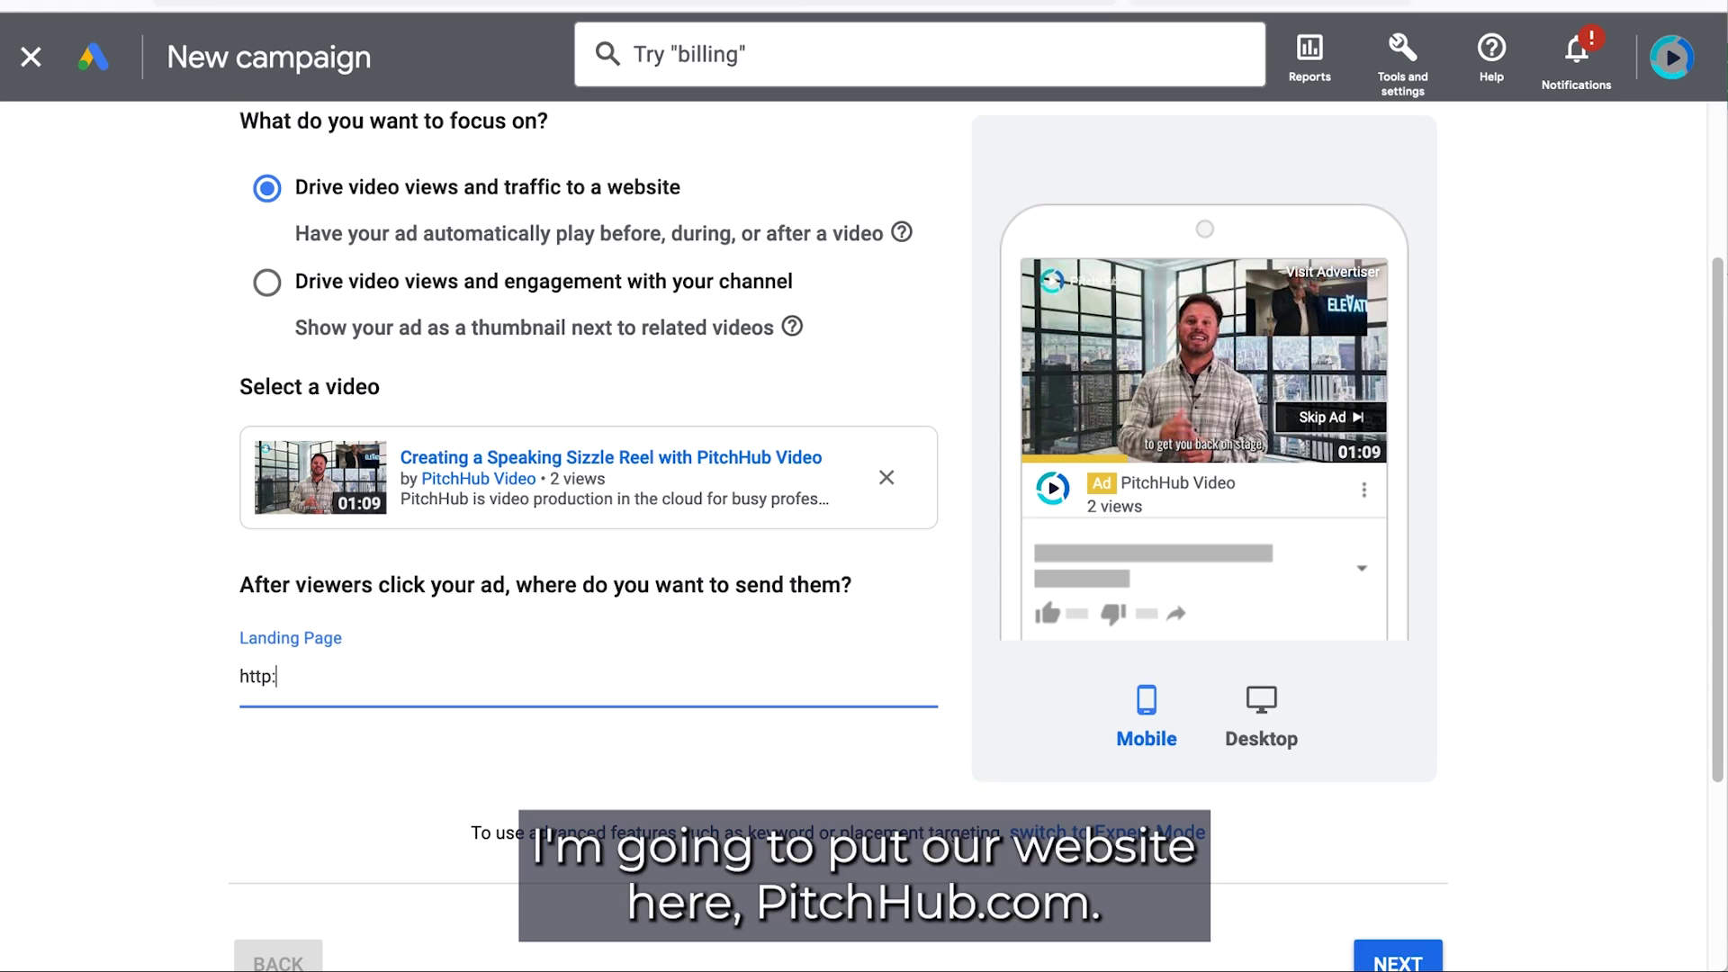
{"action": "type", "text": "//pitchhub.com"}
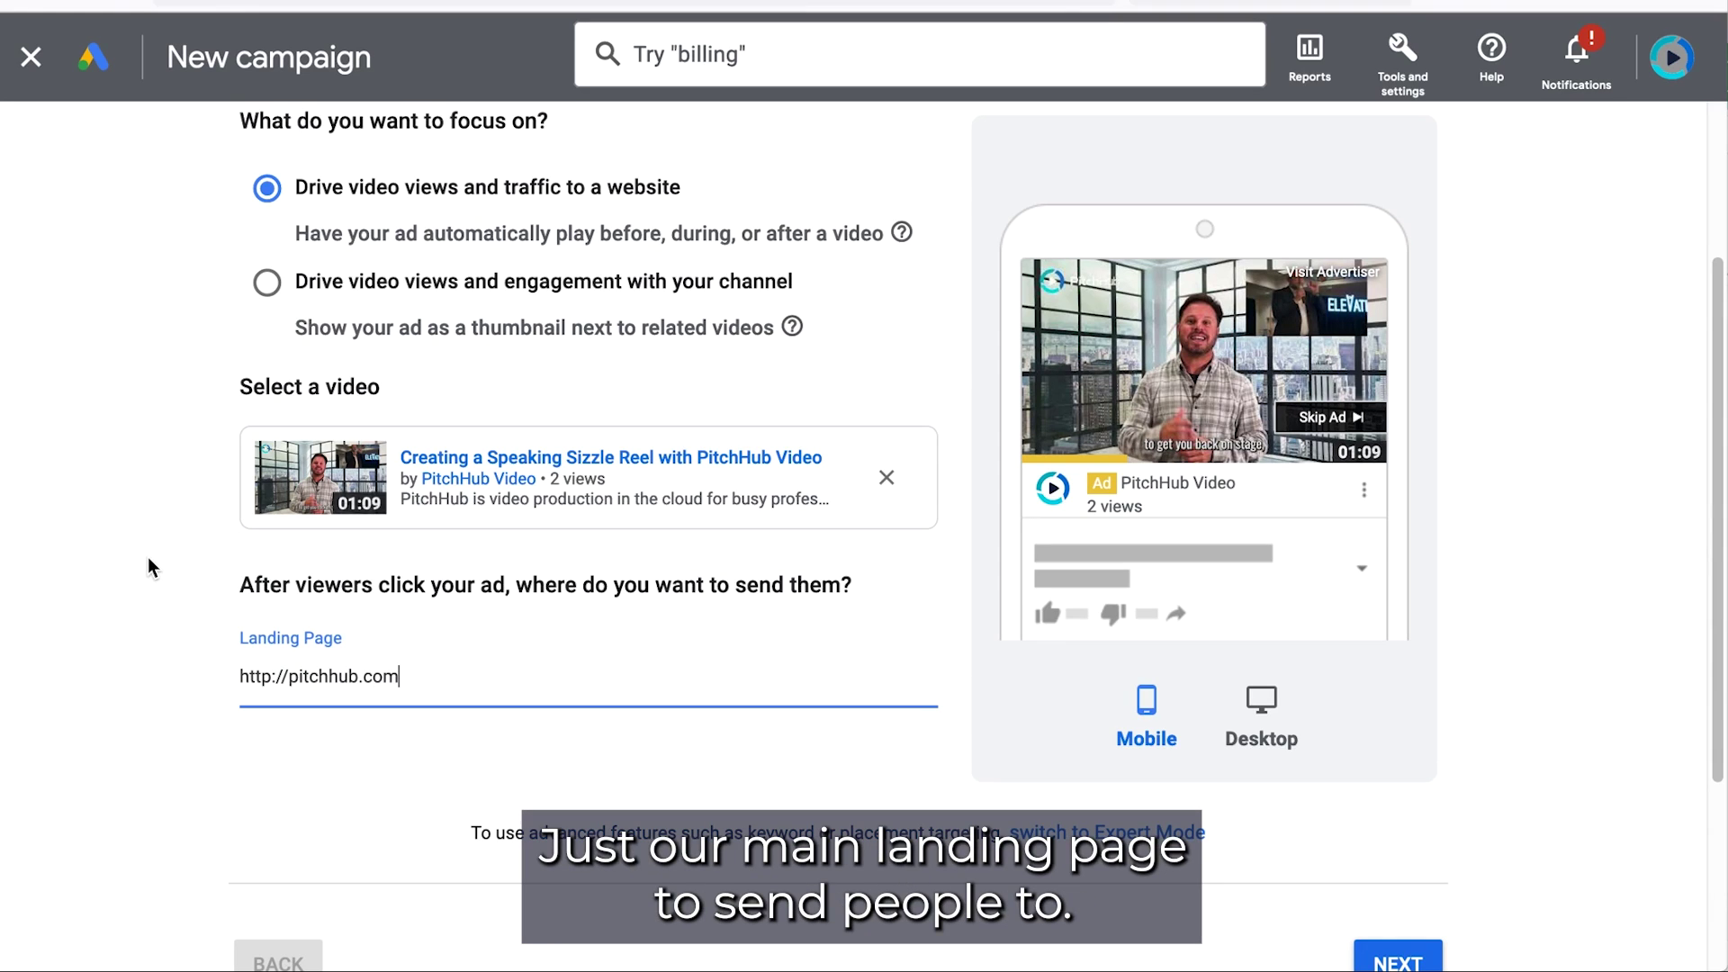
{"action": "scroll", "coordinate": [148, 562], "scroll_direction": "down", "scroll_amount": 3}
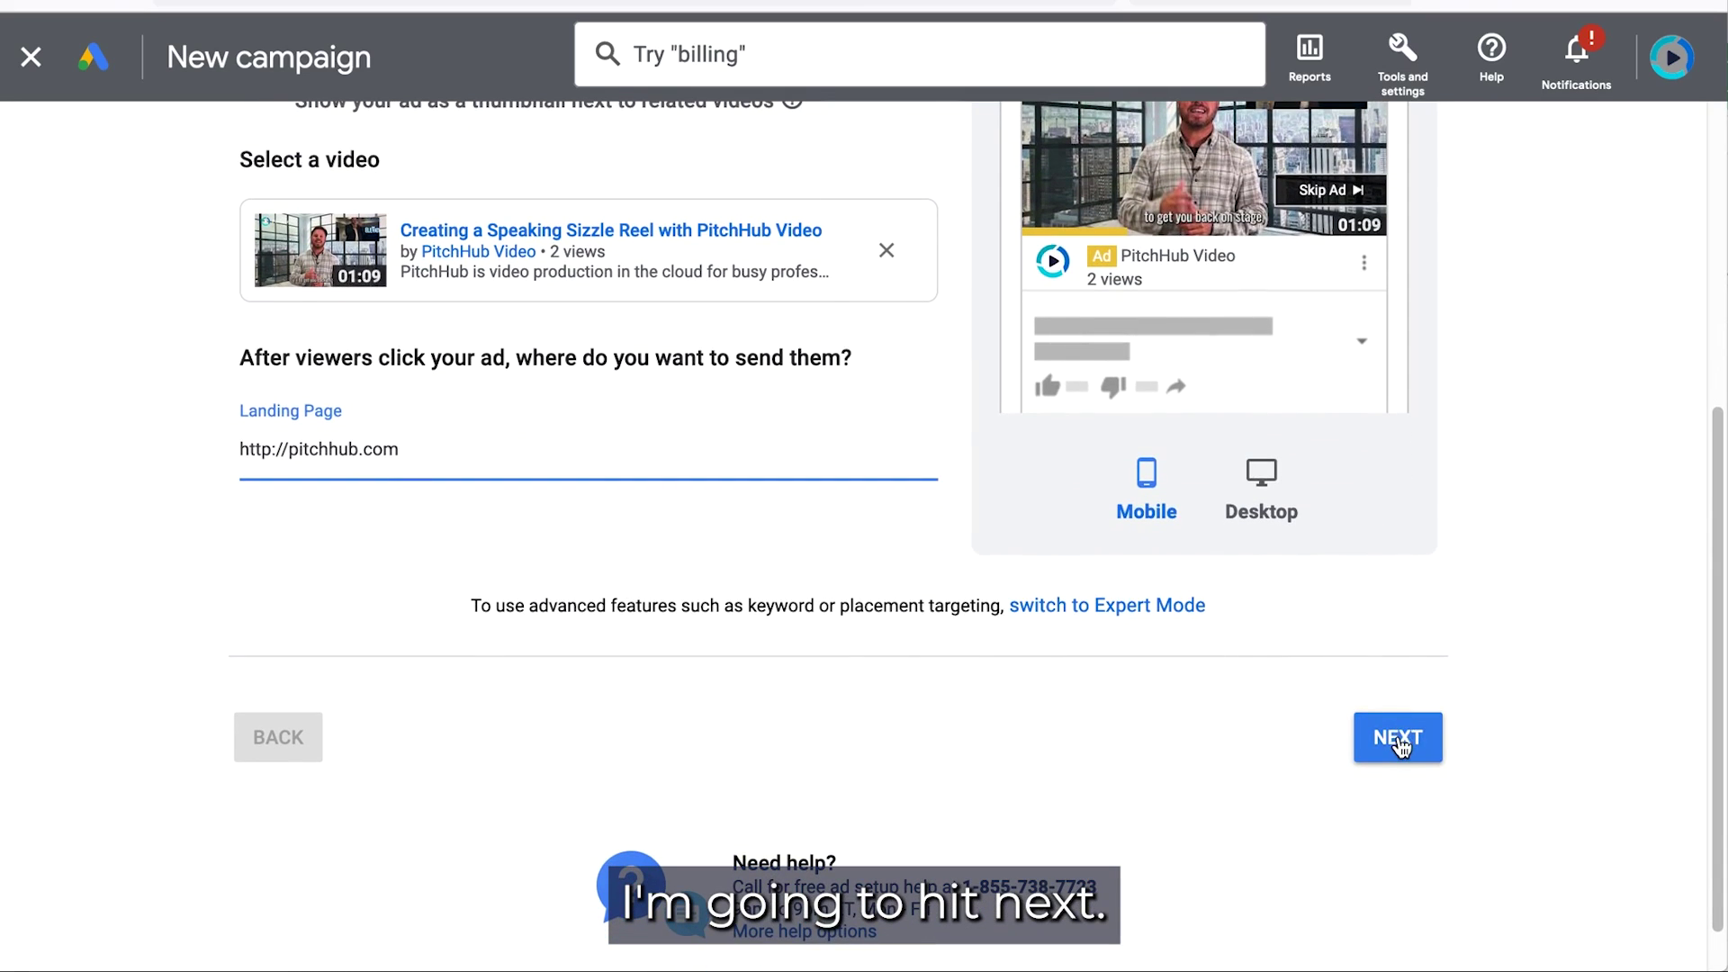
Replace the United States location with California and New York City, keeping English, and continue
{"action": "left_click", "coordinate": [1398, 740]}
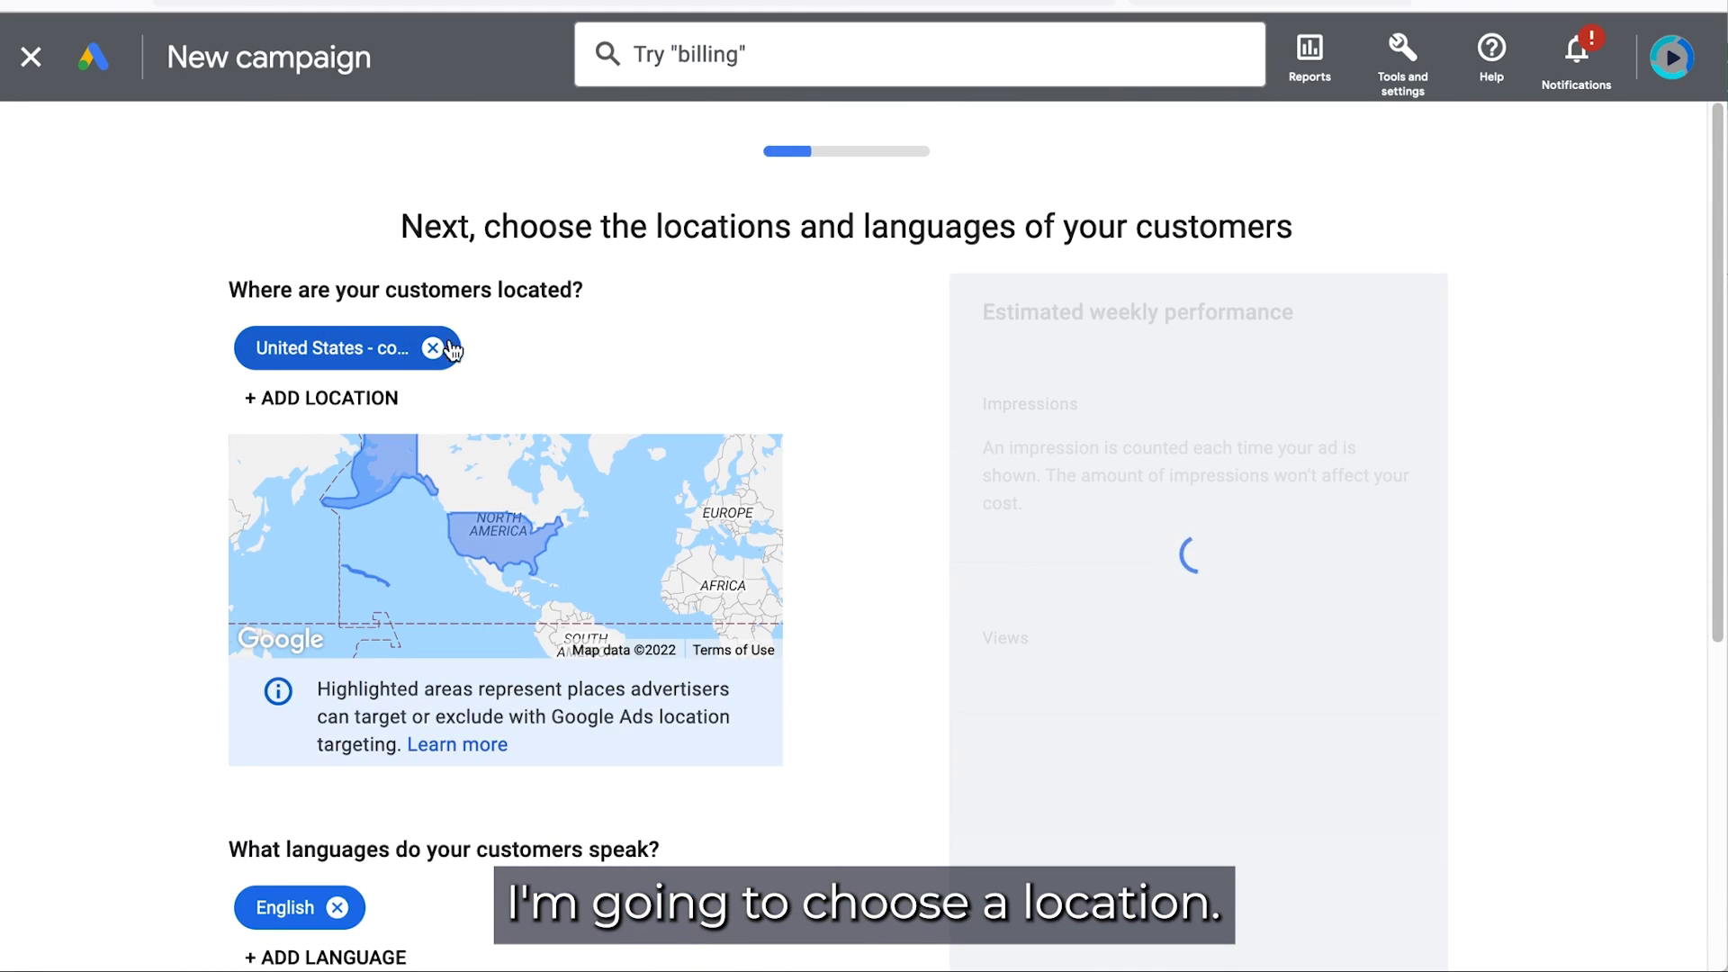
{"action": "left_click", "coordinate": [433, 348]}
{"action": "left_click", "coordinate": [361, 347]}
{"action": "type", "text": "Ca"}
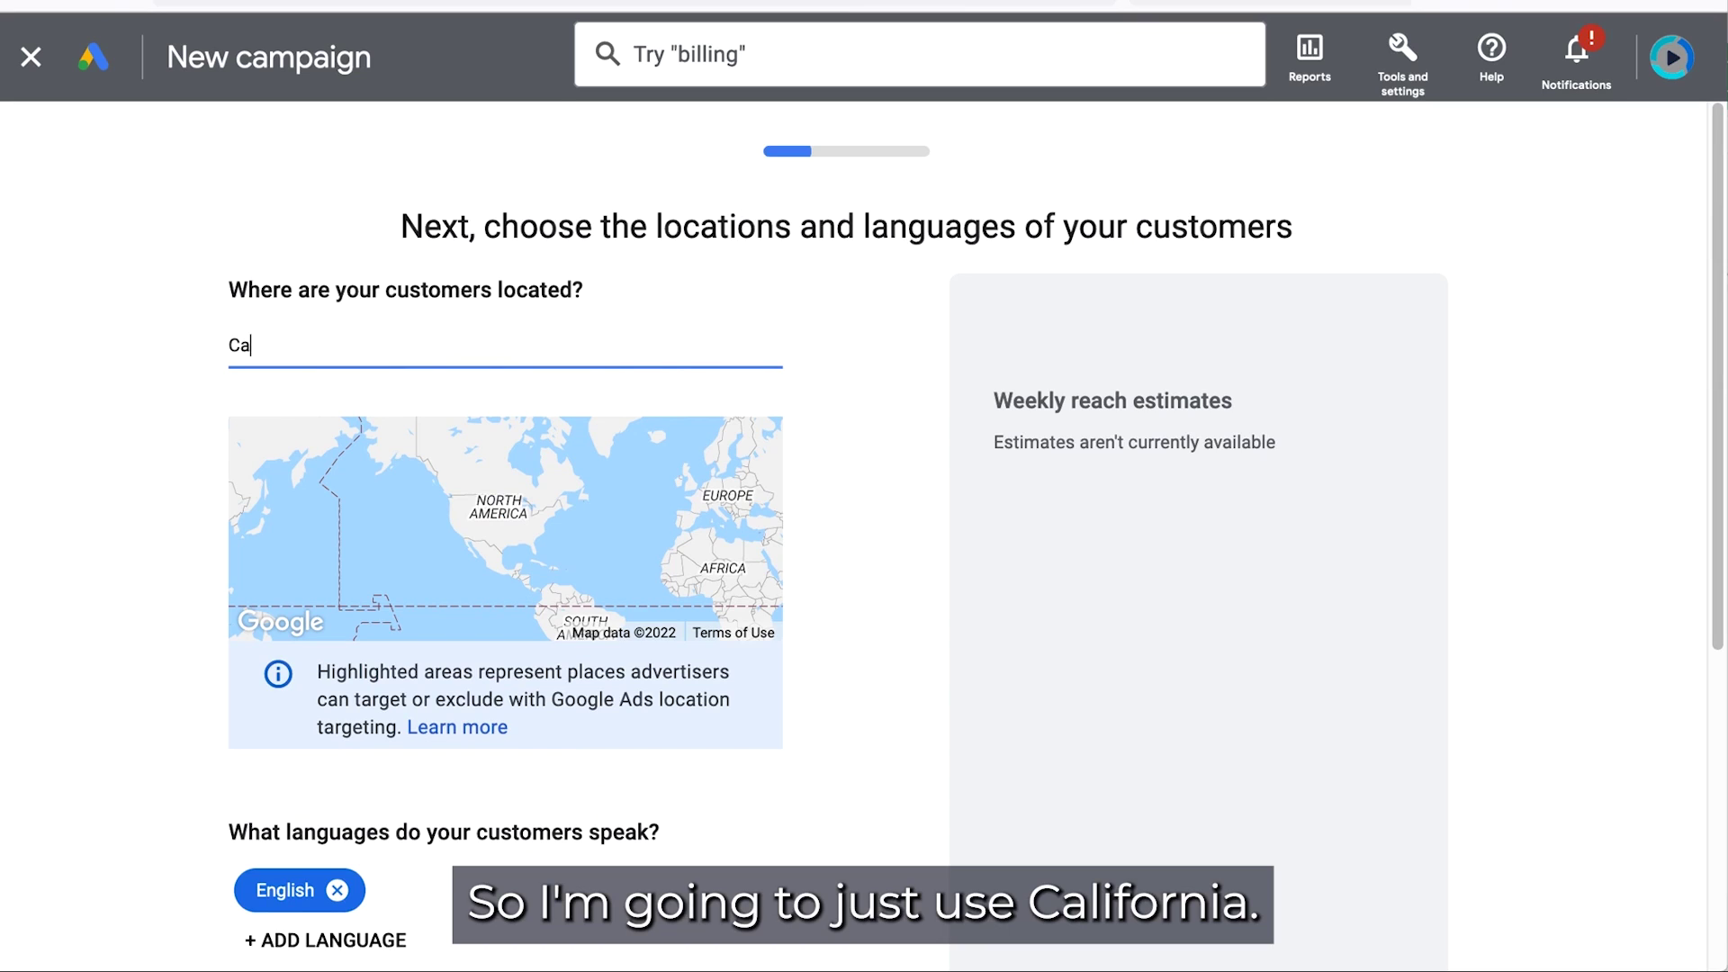
{"action": "type", "text": "lifornia"}
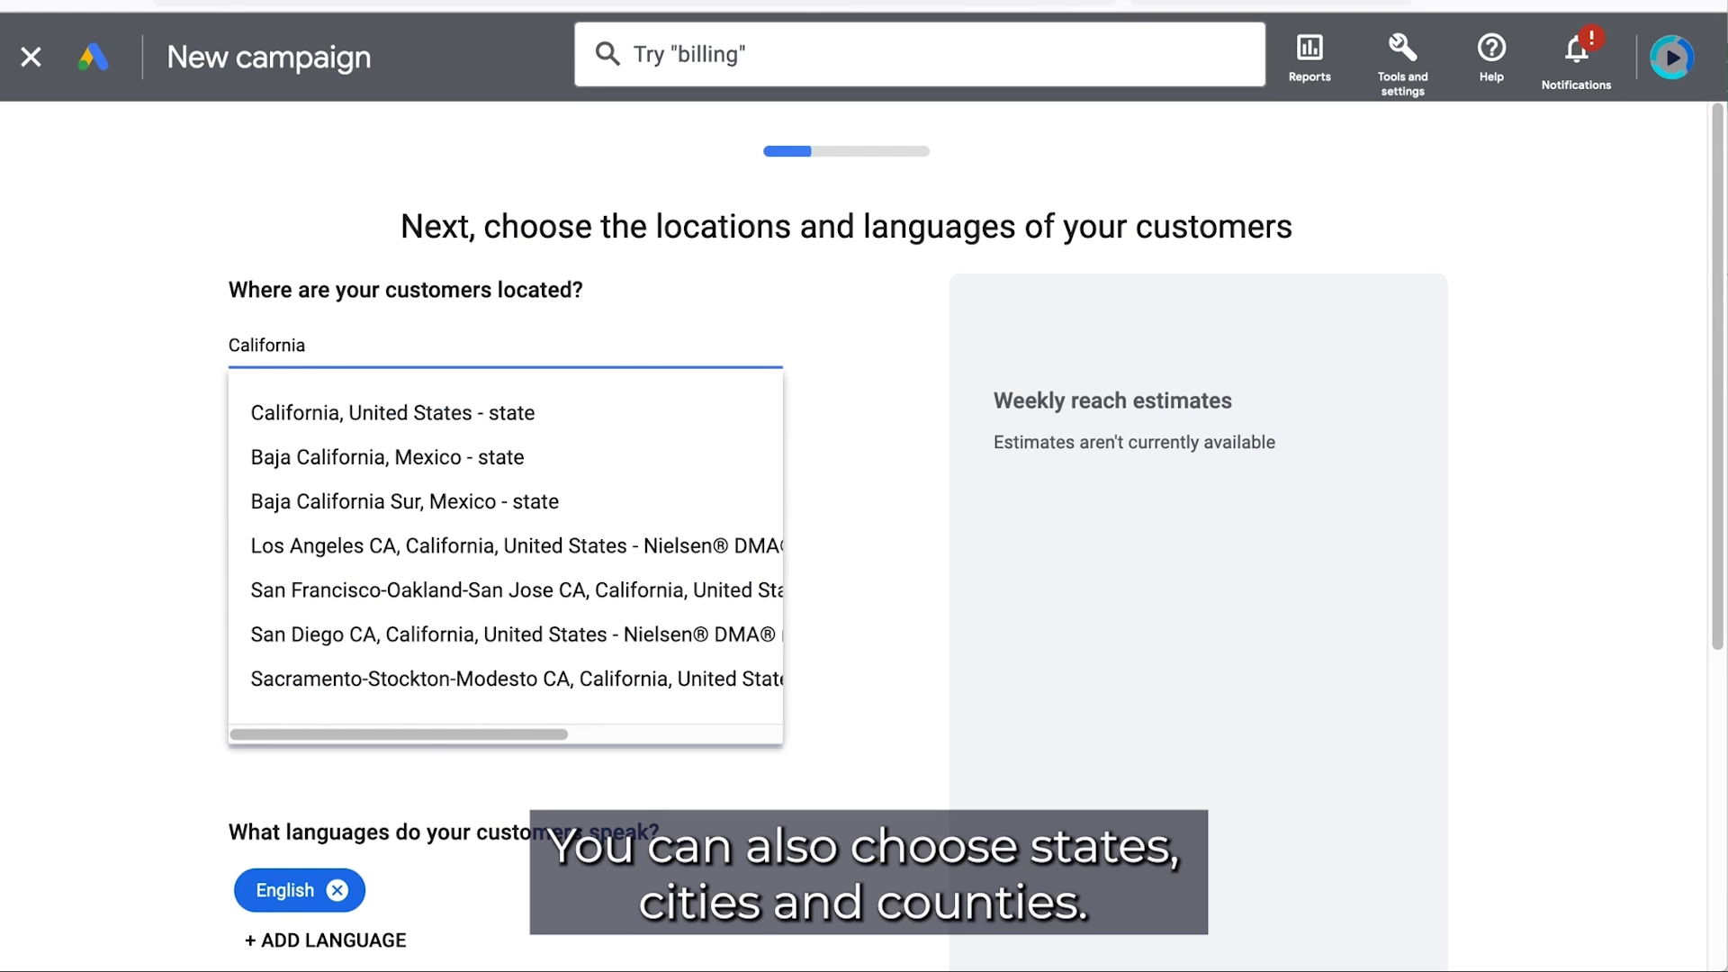
{"action": "left_click", "coordinate": [416, 407]}
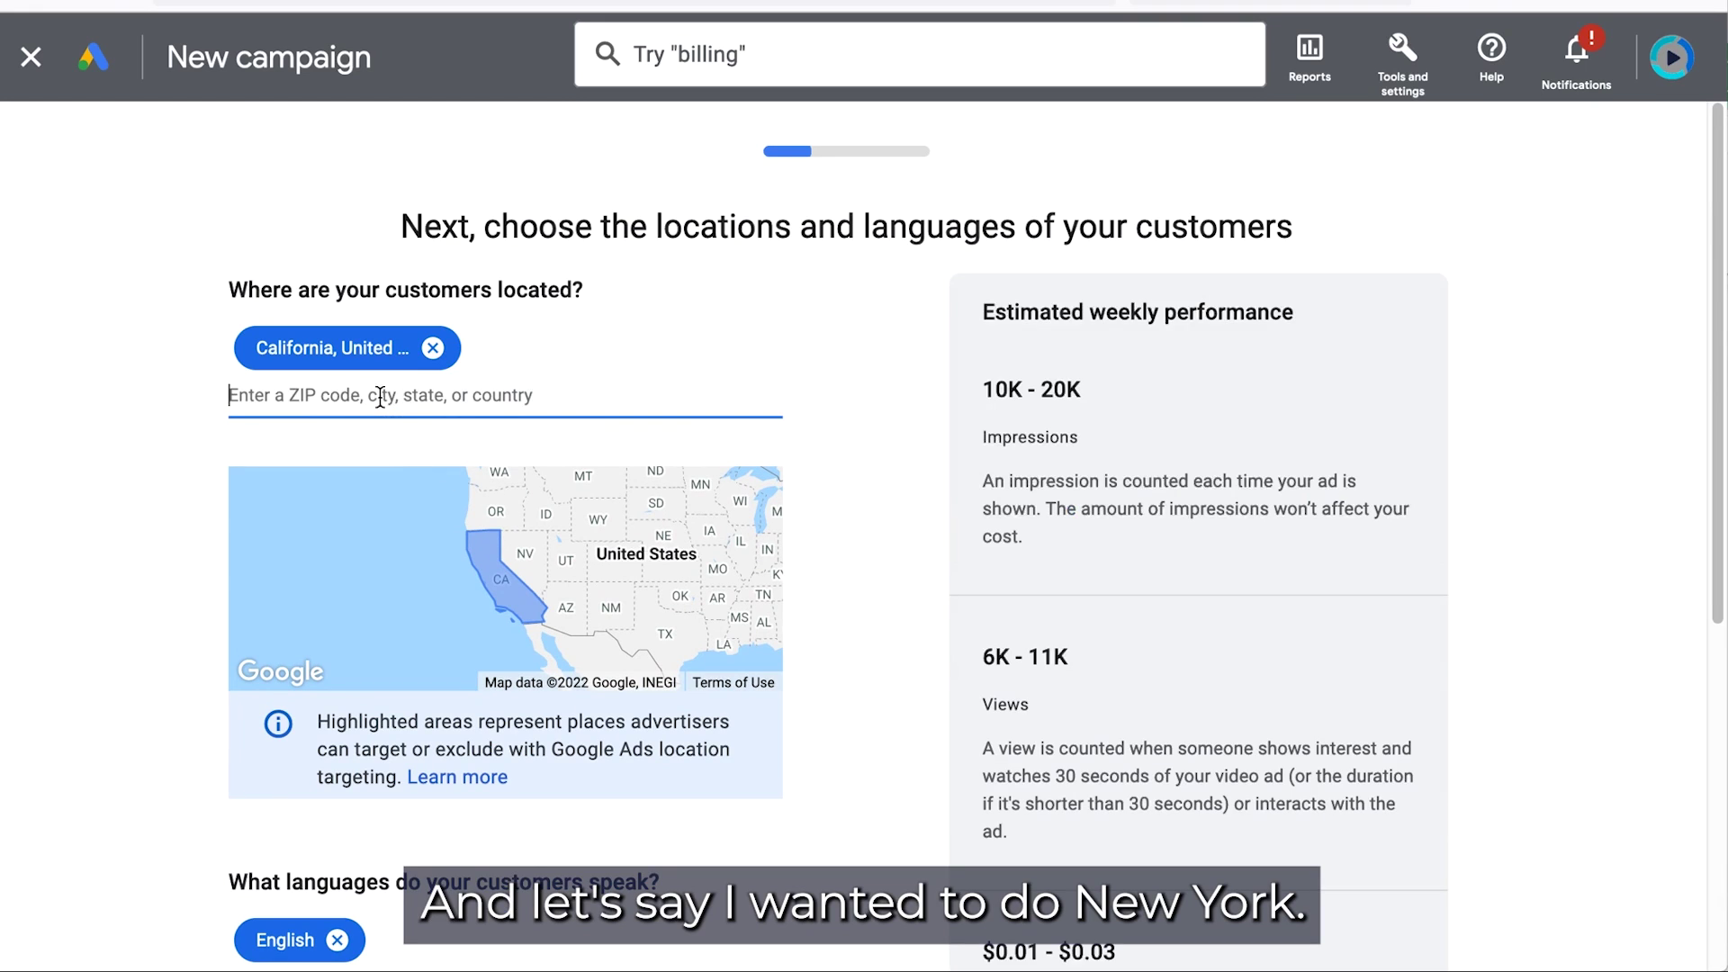
{"action": "type", "text": "New york"}
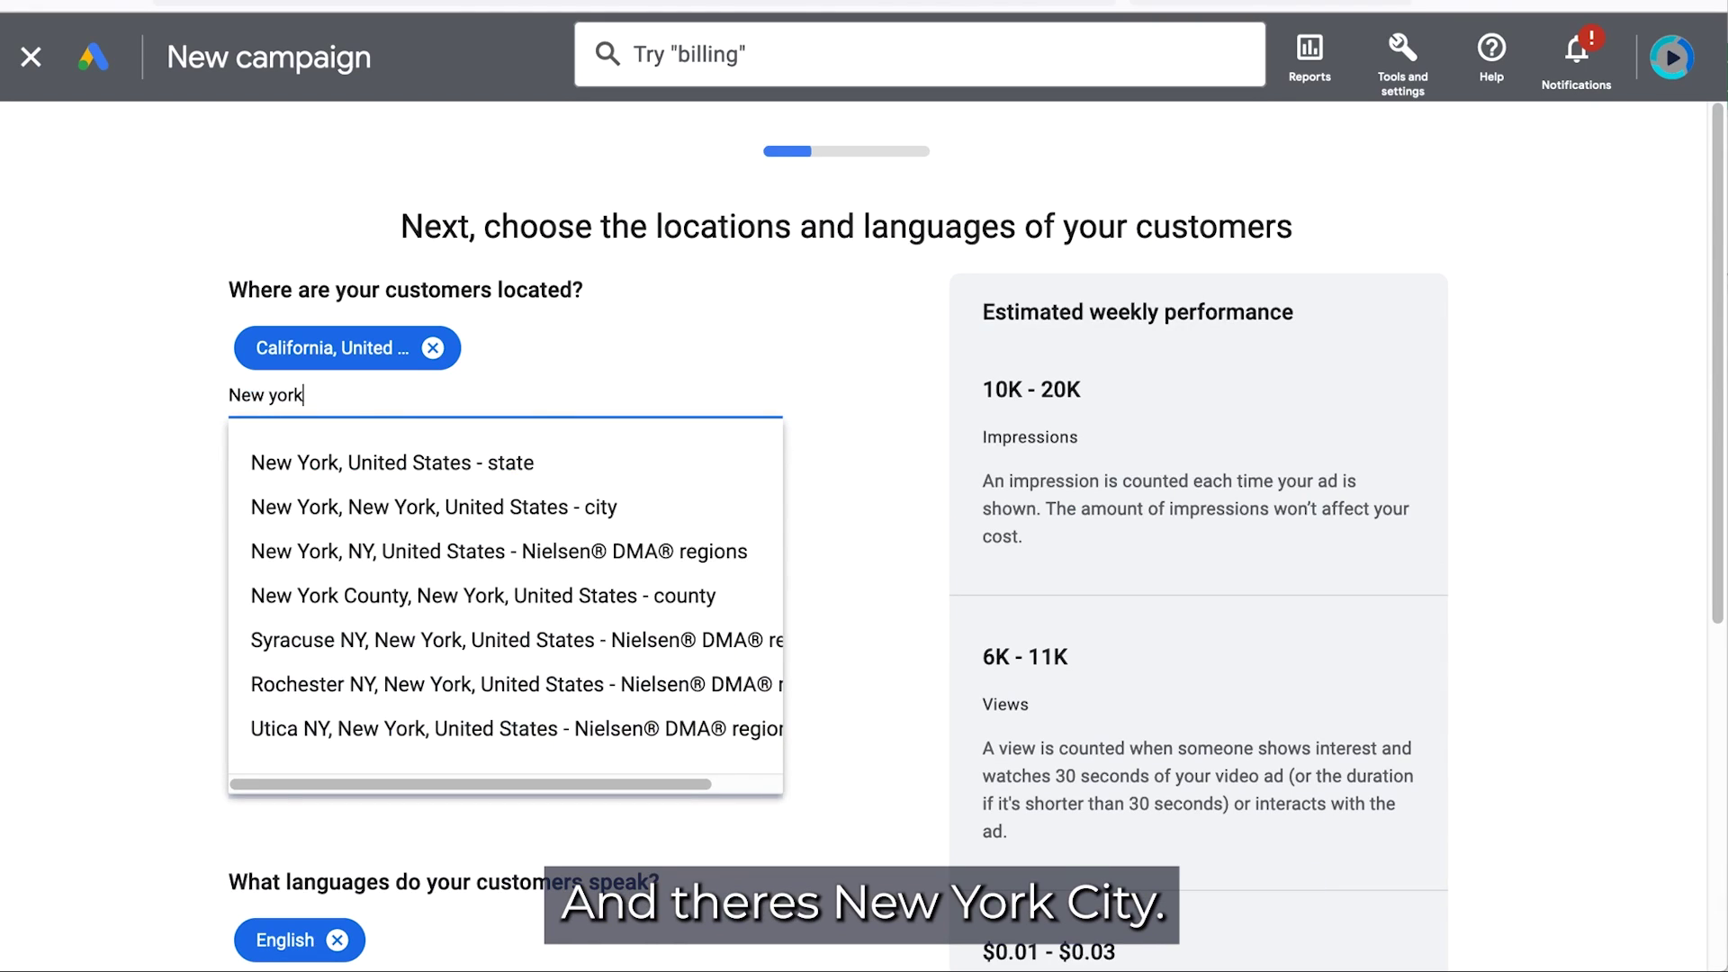
{"action": "left_click", "coordinate": [388, 508]}
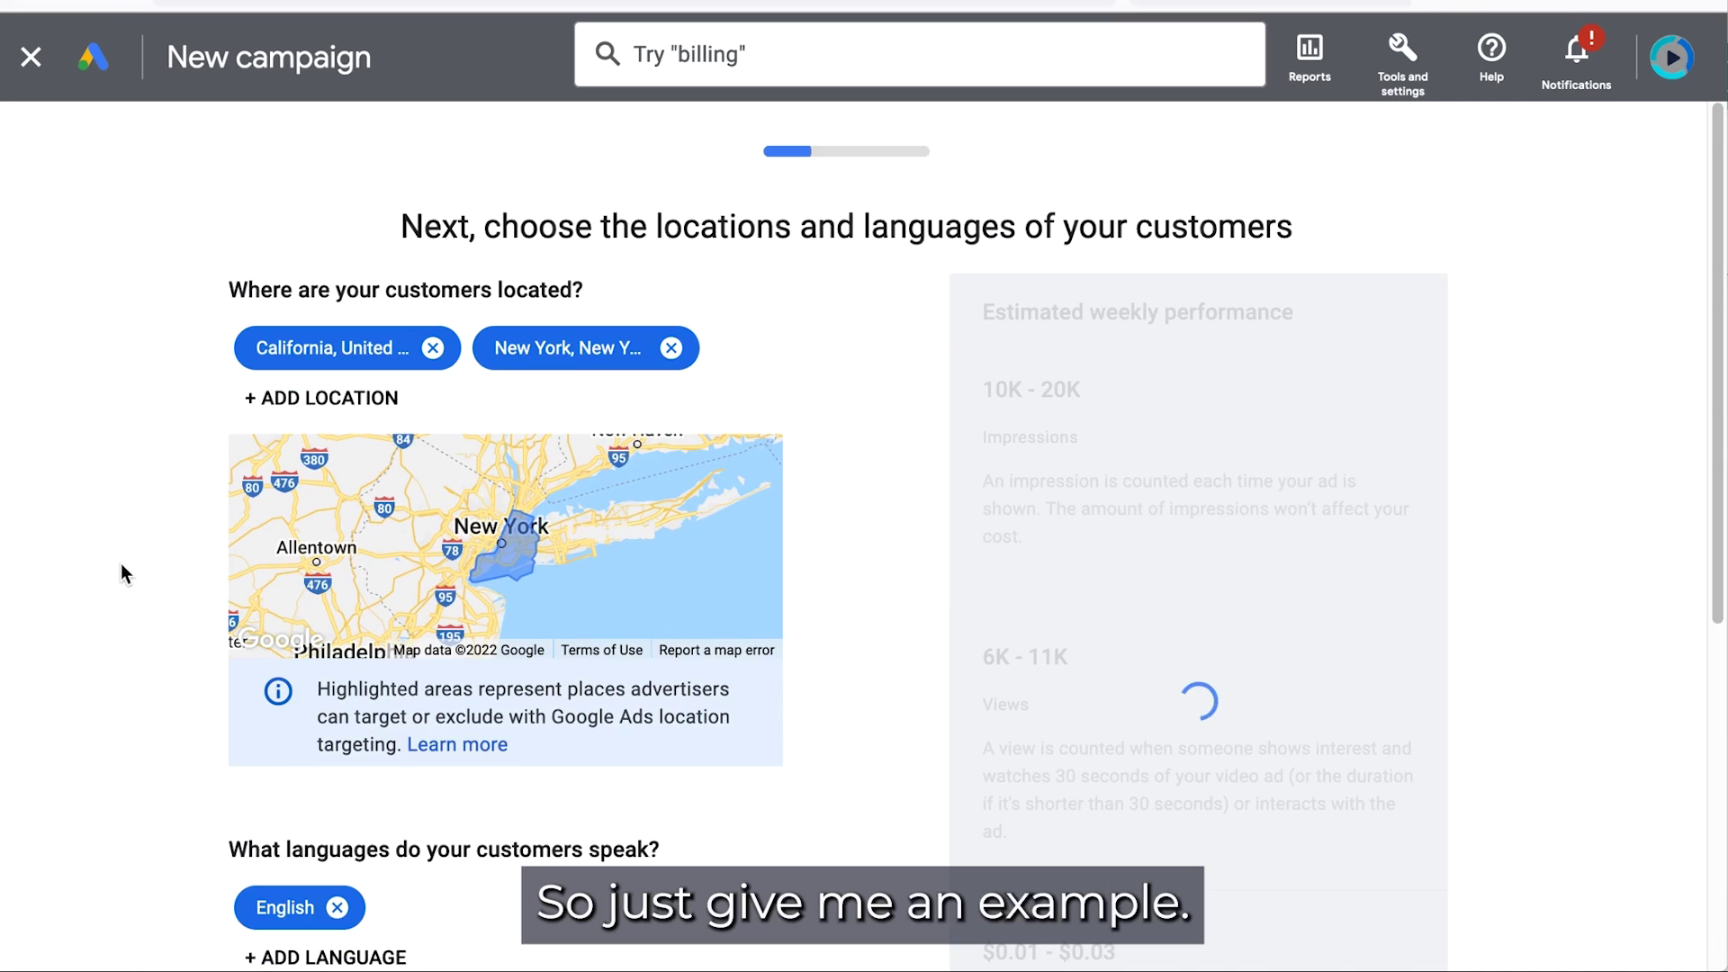
{"action": "scroll", "coordinate": [121, 563], "scroll_direction": "down", "scroll_amount": 4}
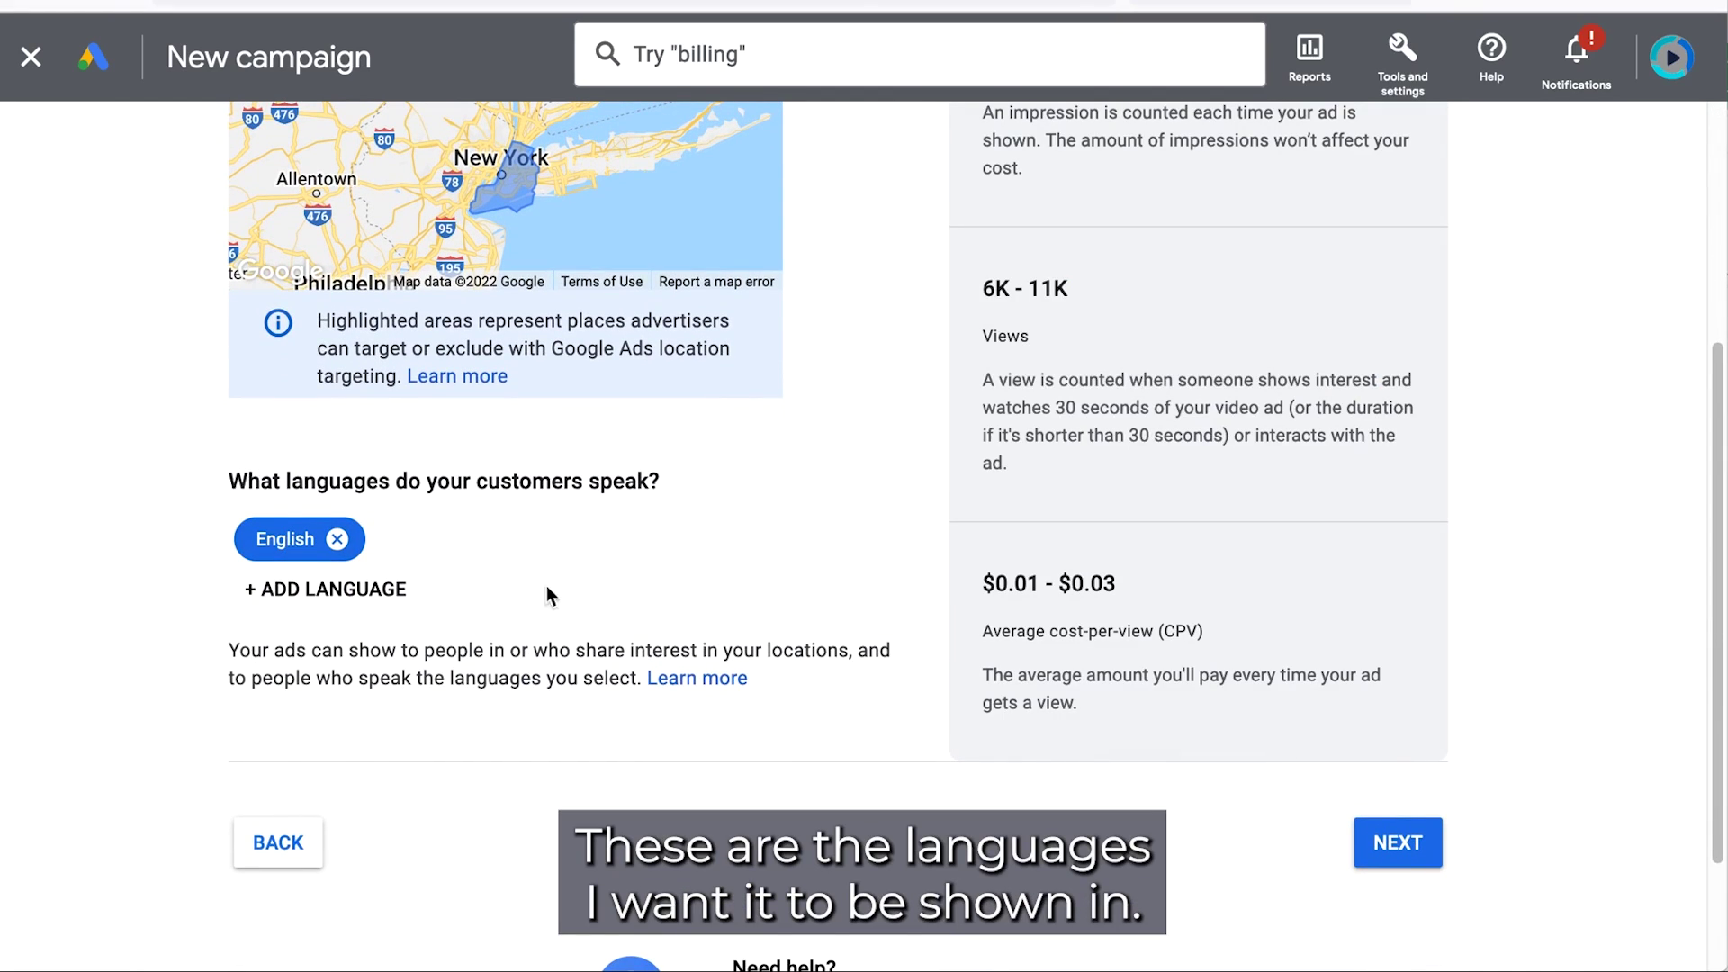
{"action": "scroll", "coordinate": [880, 686], "scroll_direction": "up", "scroll_amount": 2}
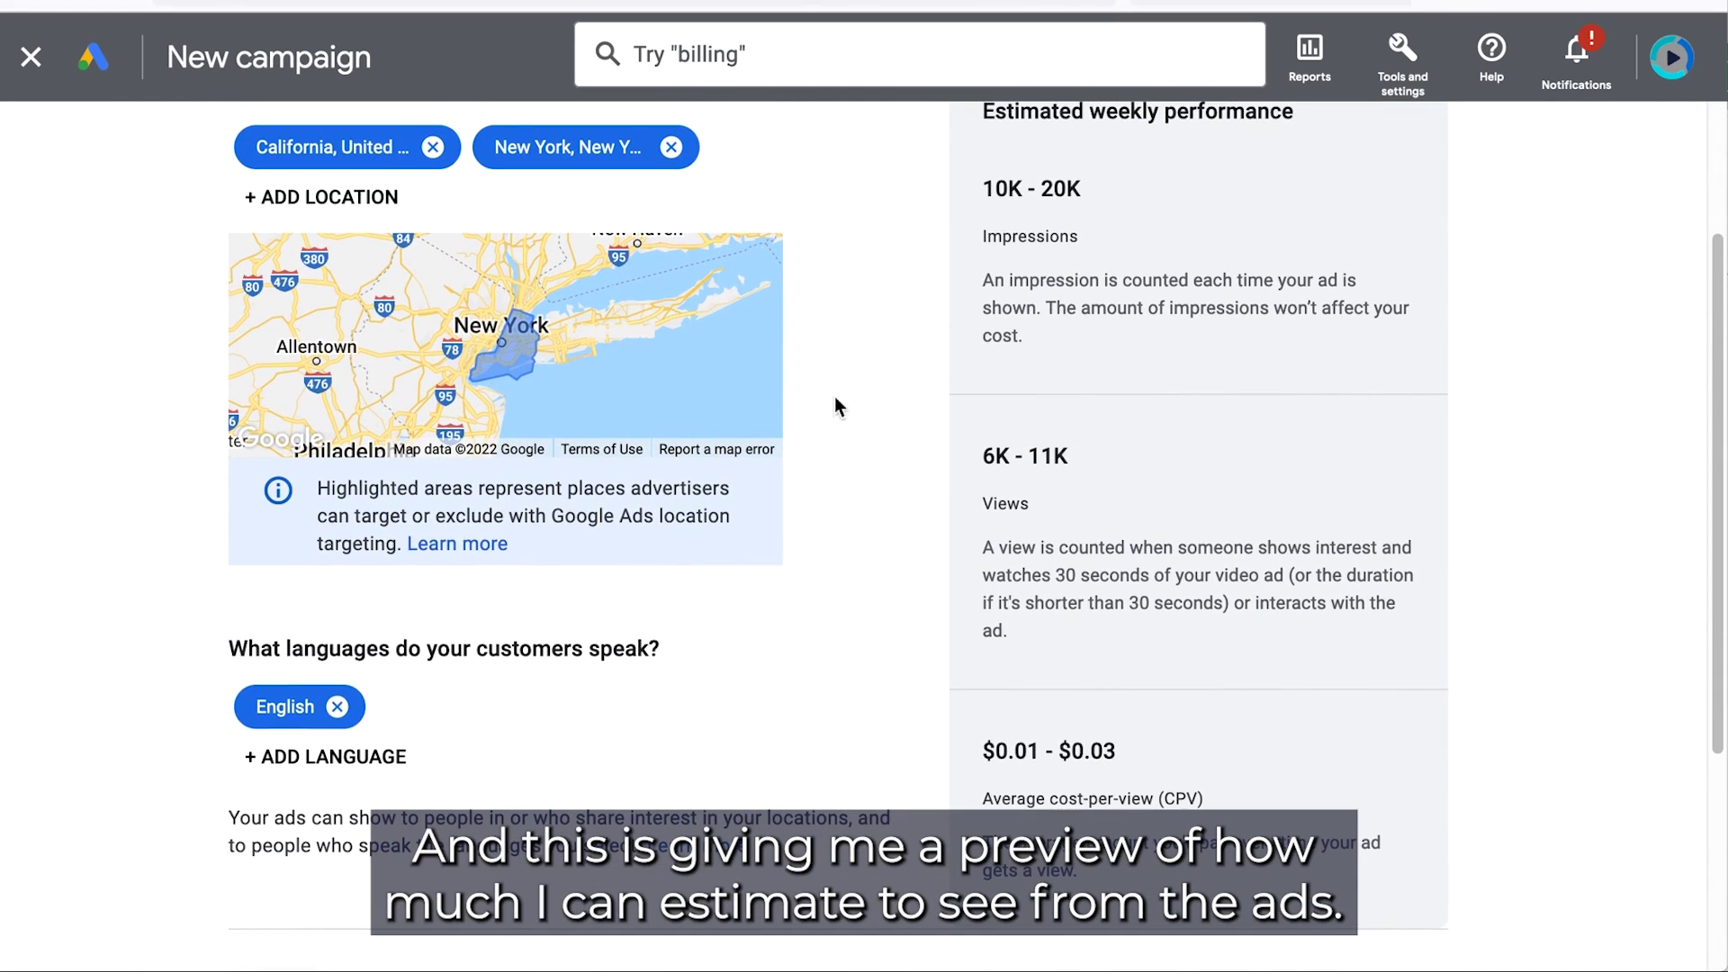
{"action": "scroll", "coordinate": [787, 498], "scroll_direction": "down", "scroll_amount": 4}
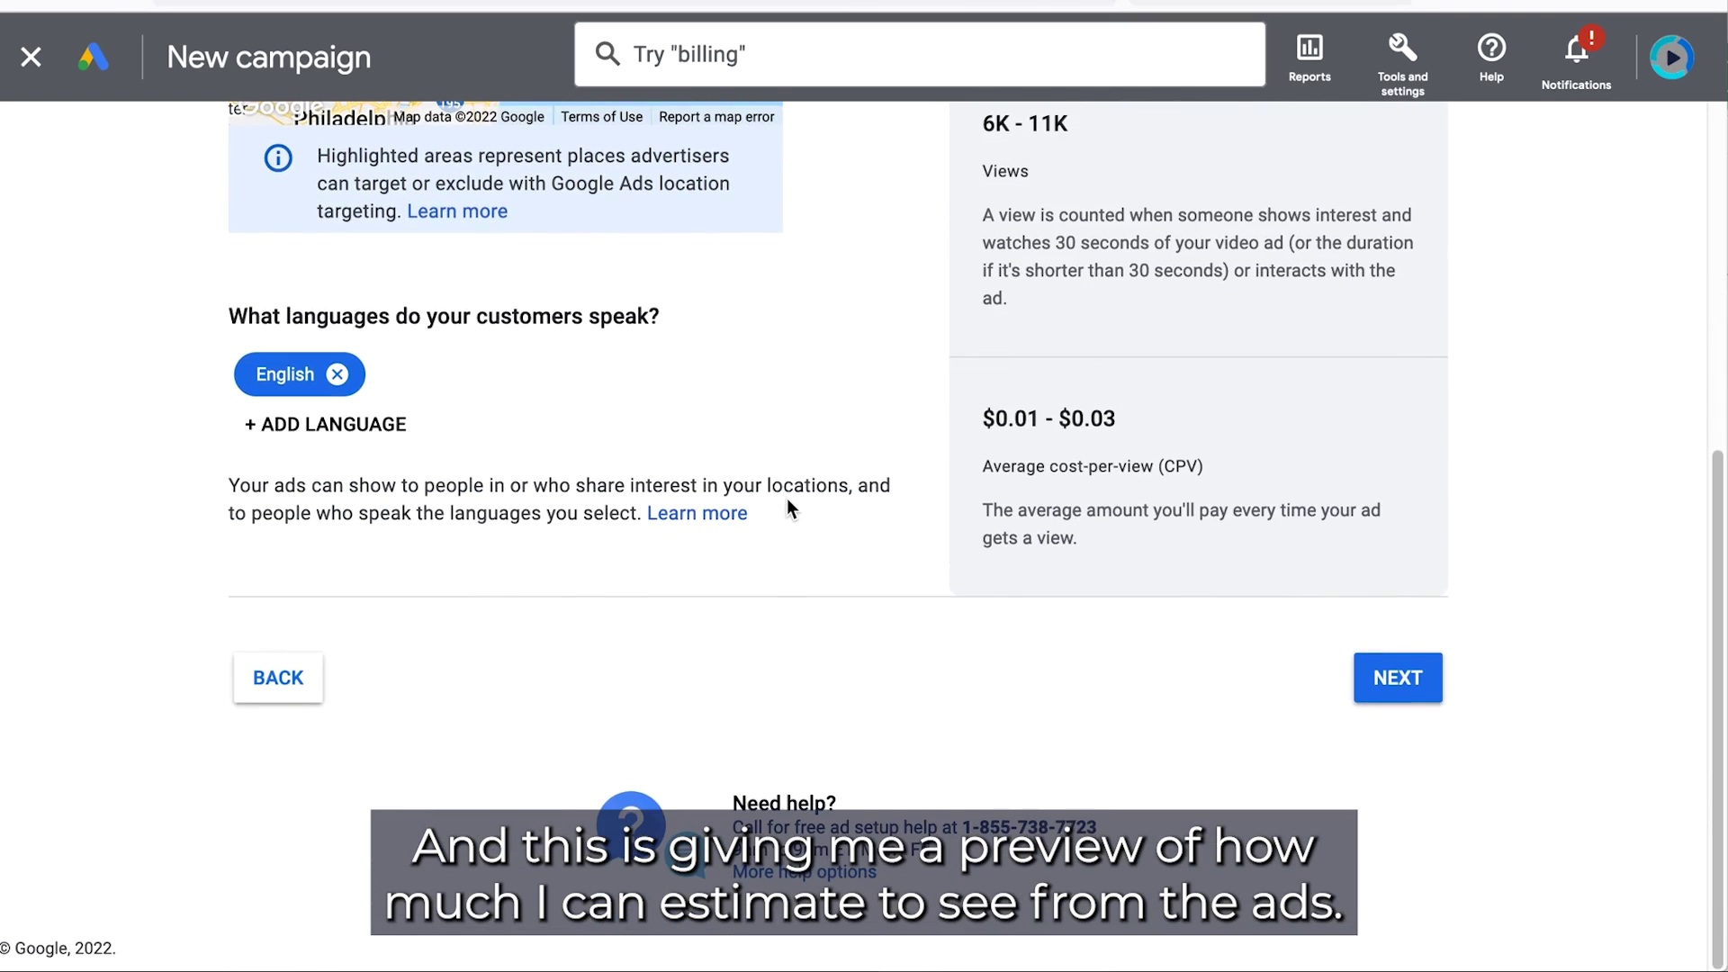
{"action": "left_click", "coordinate": [1405, 683]}
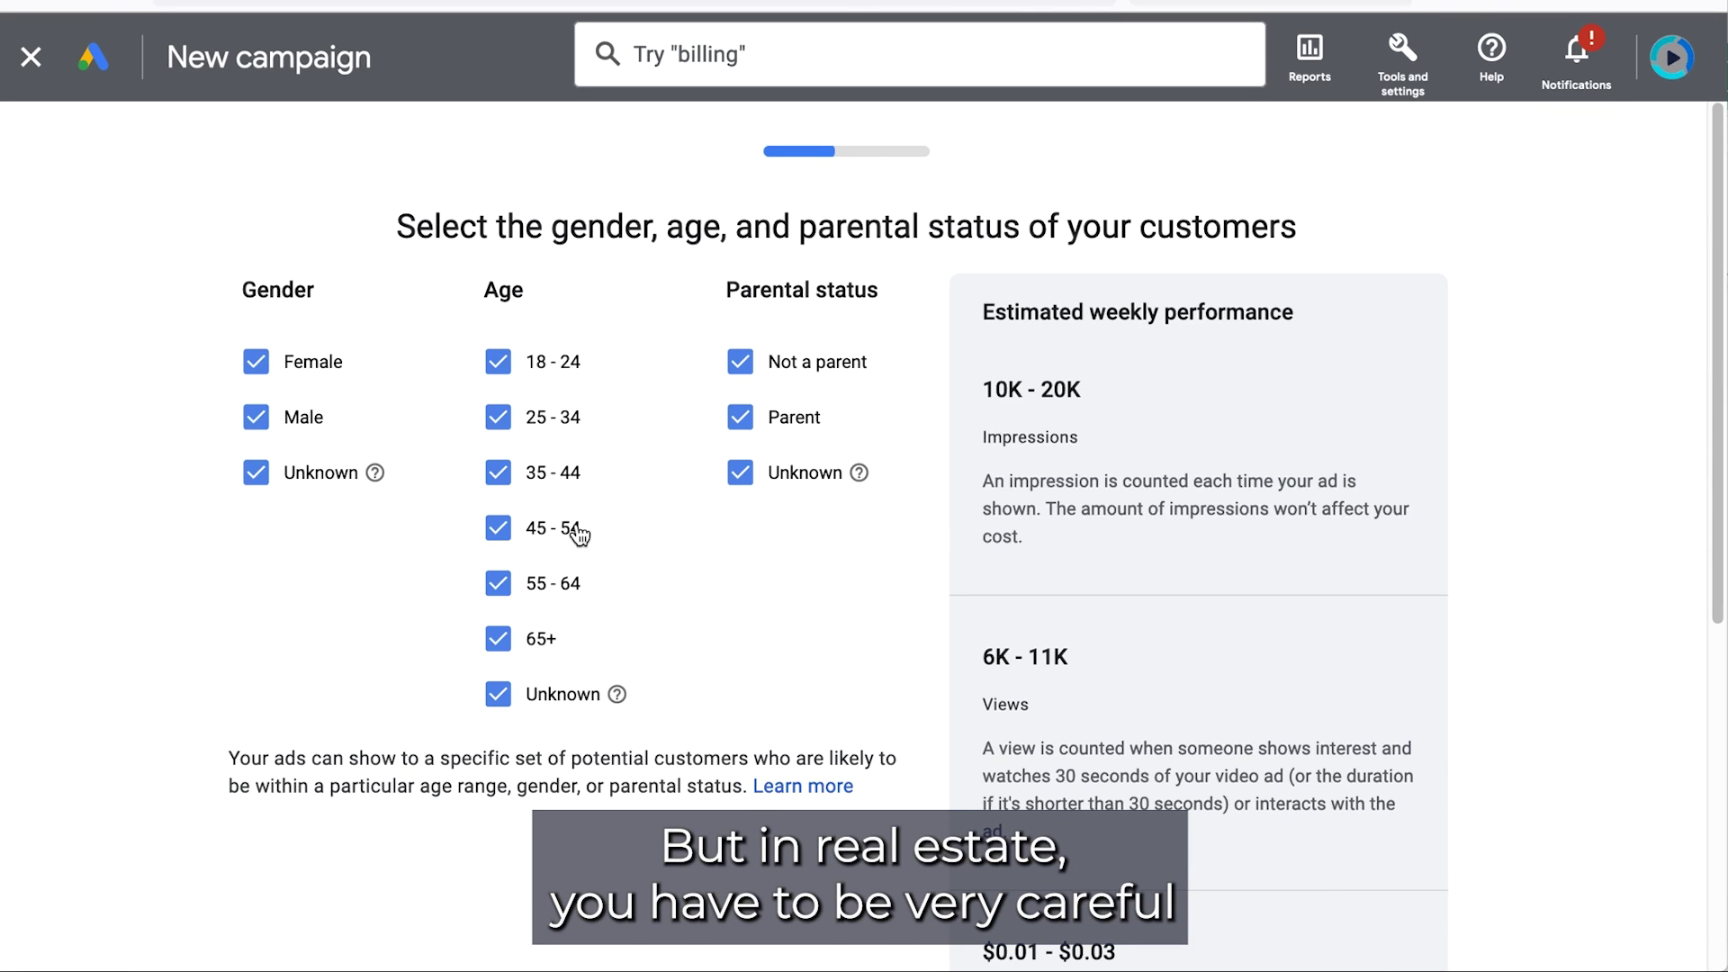
Keep every gender, age and parental status option and move on to the interests step
{"action": "scroll", "coordinate": [578, 532], "scroll_direction": "down", "scroll_amount": 2}
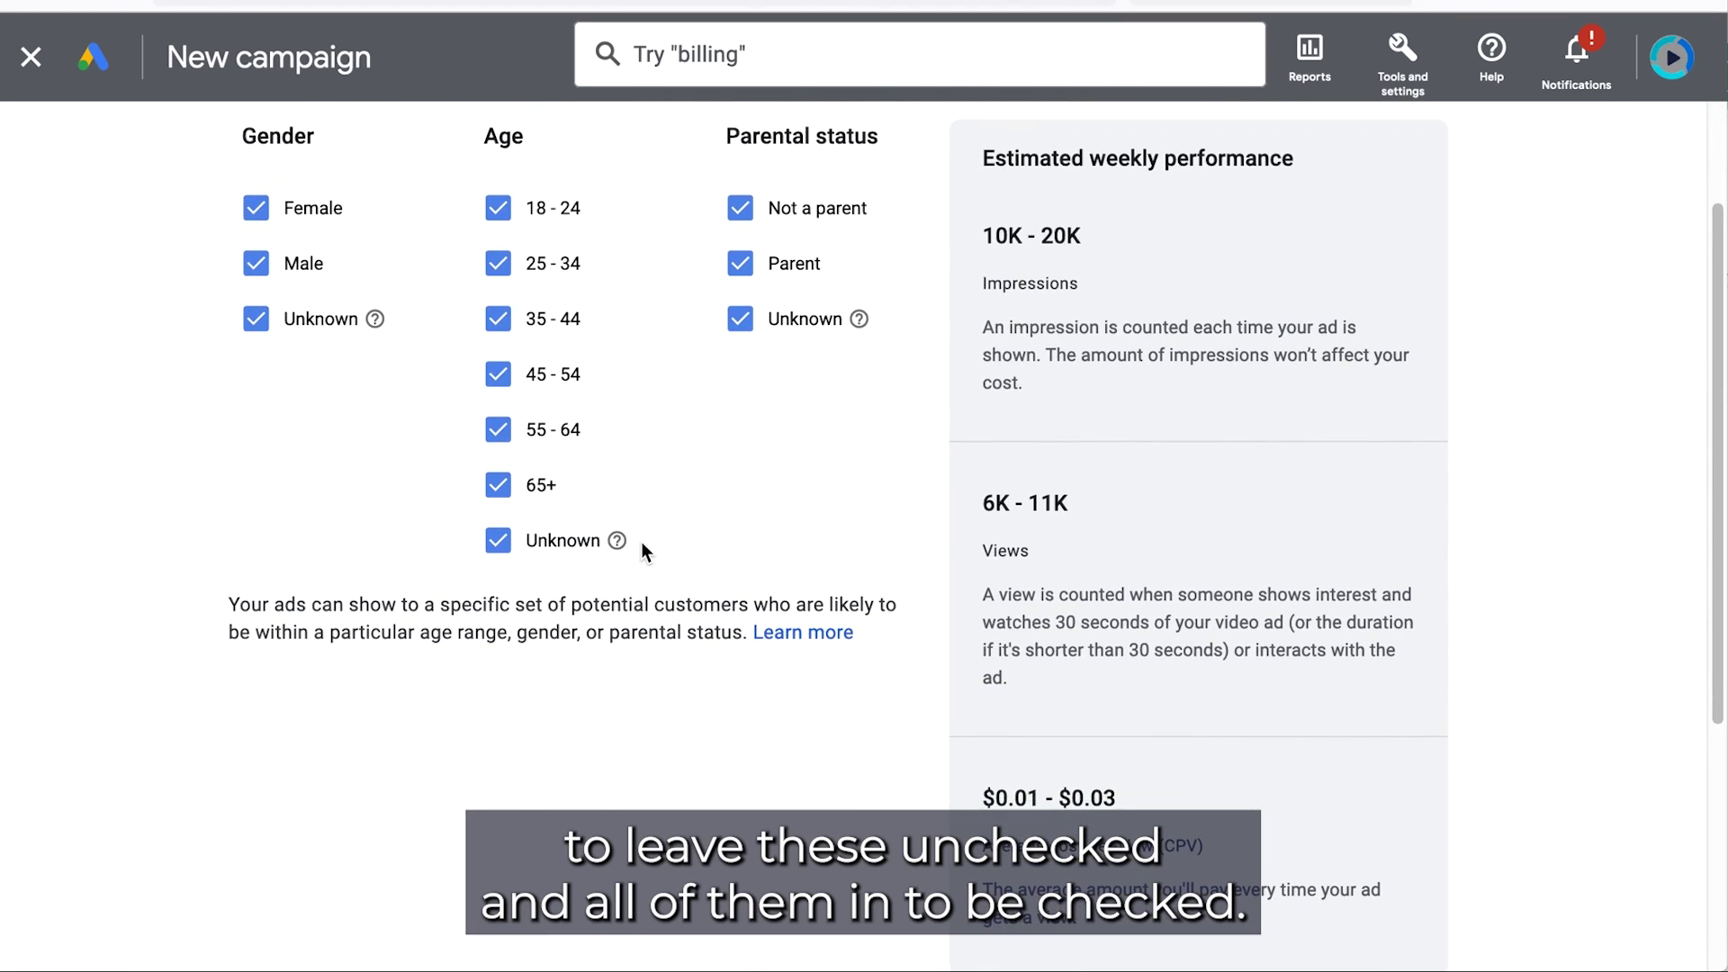
{"action": "scroll", "coordinate": [641, 542], "scroll_direction": "down", "scroll_amount": 5}
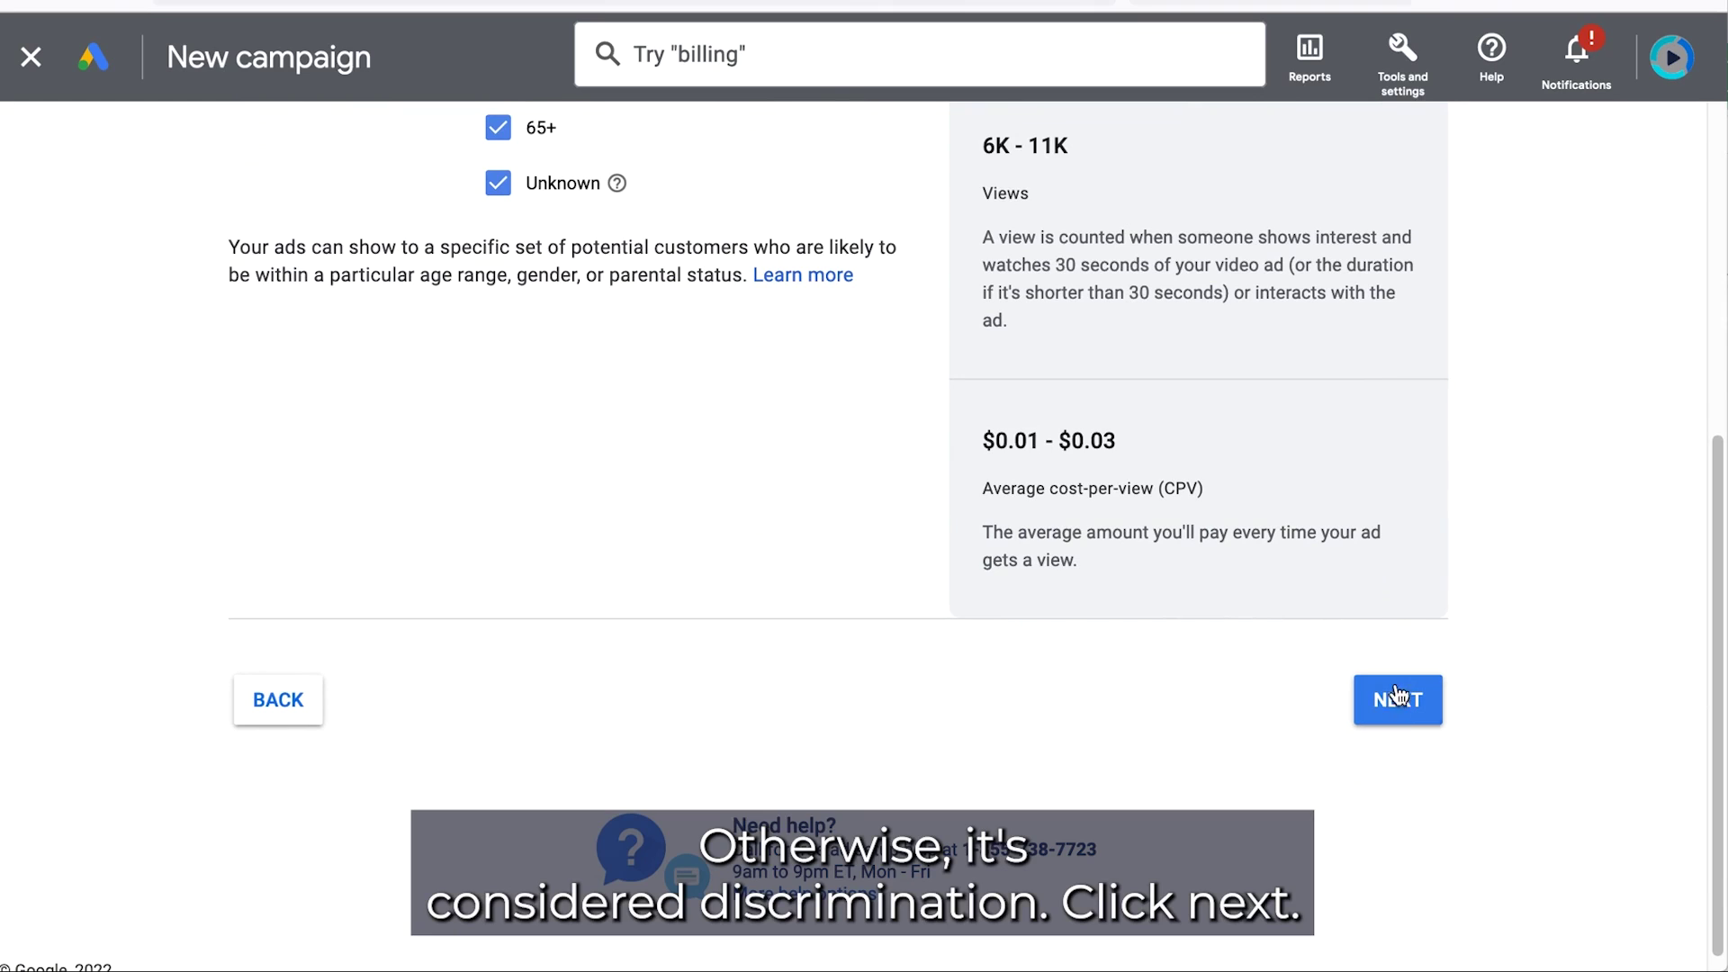
{"action": "left_click", "coordinate": [1397, 698]}
Add Avid Investors, Beauty Mavens, Prefers Organic Food and Frequently Dines Out interests
{"action": "scroll", "coordinate": [162, 360], "scroll_direction": "down", "scroll_amount": 2}
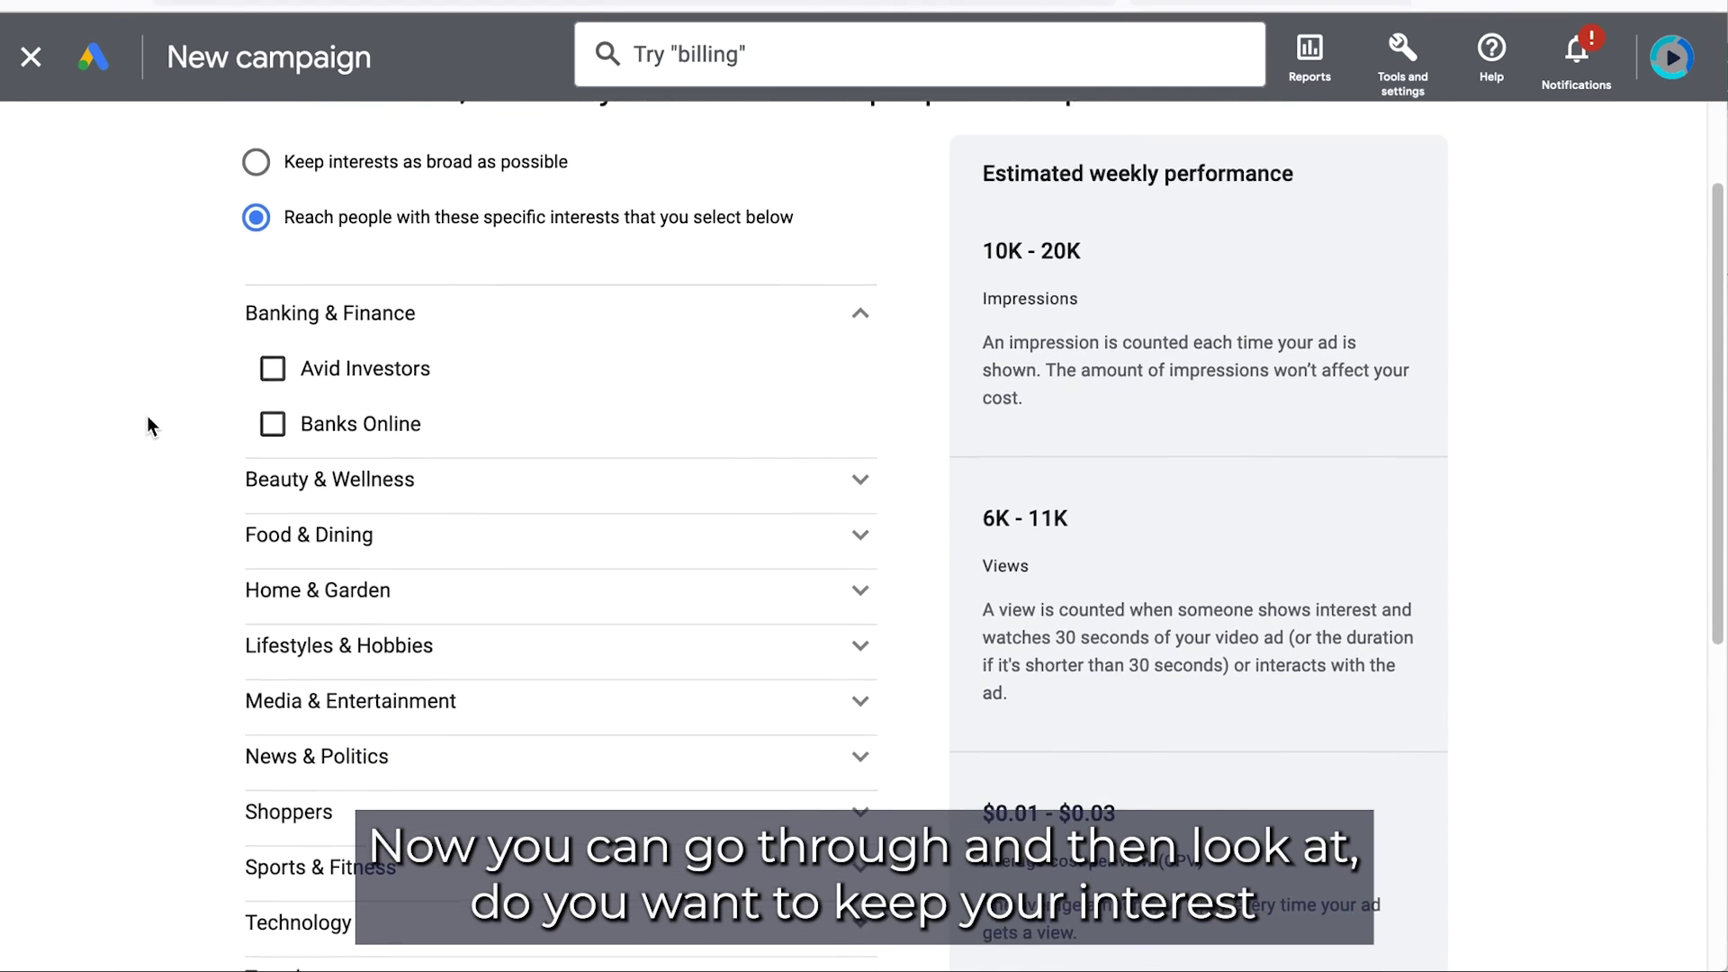
{"action": "scroll", "coordinate": [147, 425], "scroll_direction": "up", "scroll_amount": 1}
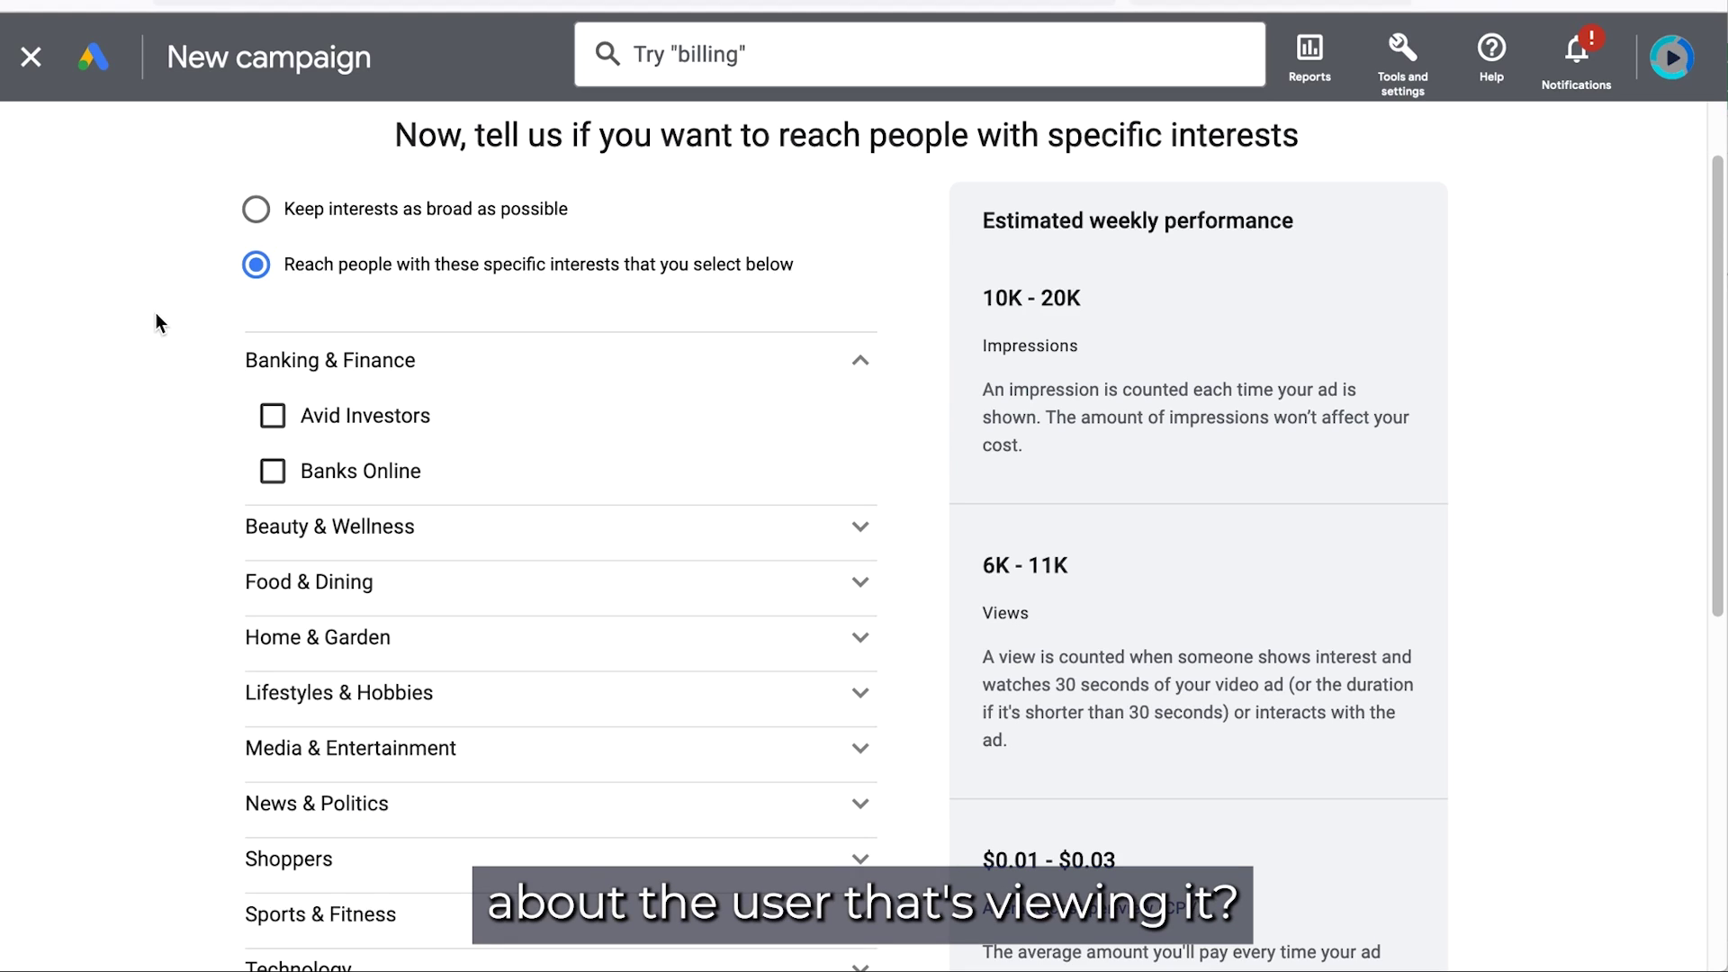
{"action": "scroll", "coordinate": [155, 351], "scroll_direction": "down", "scroll_amount": 2}
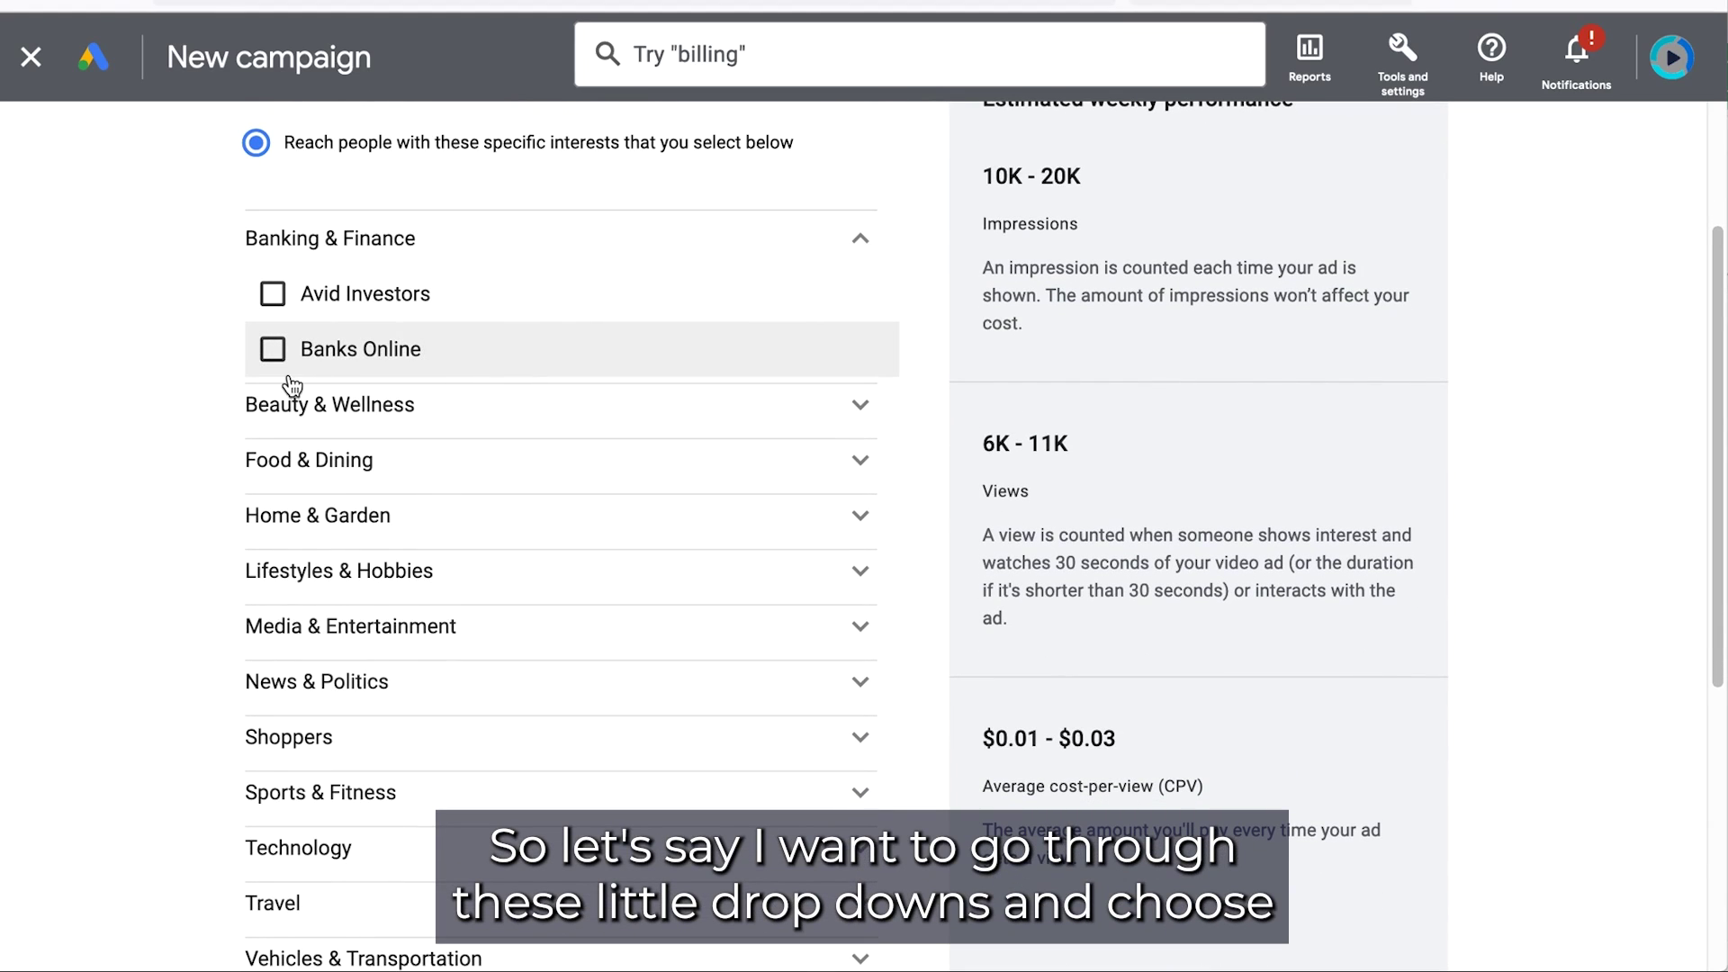
{"action": "left_click", "coordinate": [297, 404]}
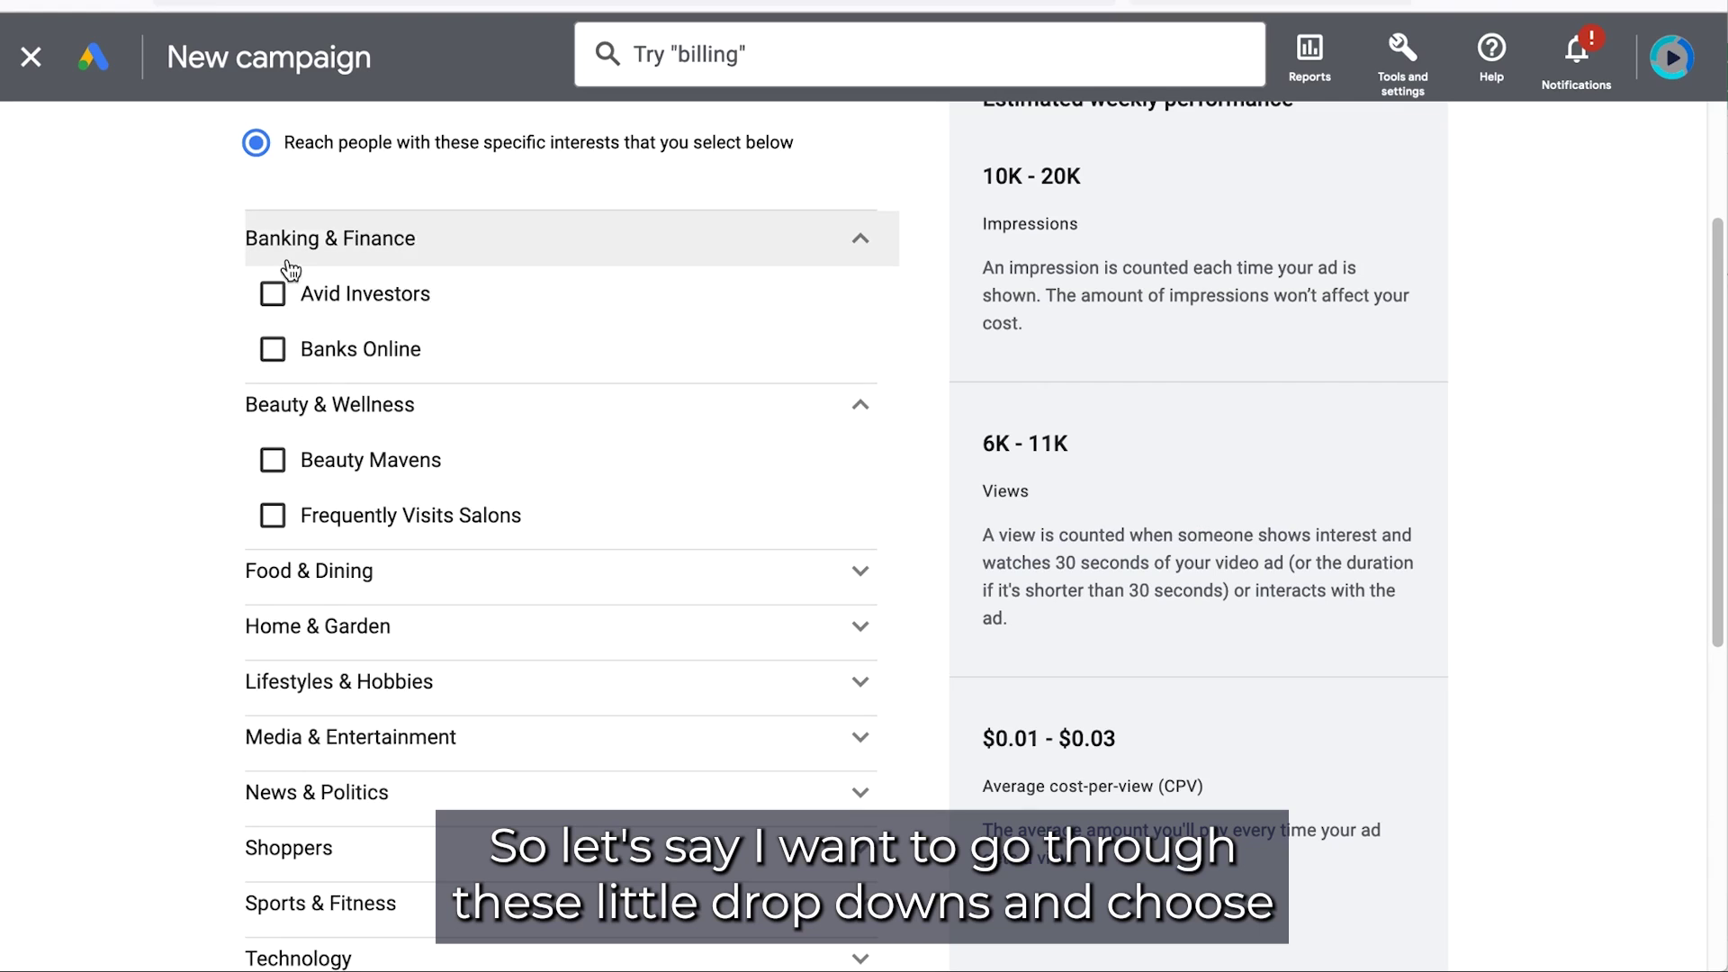
{"action": "left_click", "coordinate": [273, 300]}
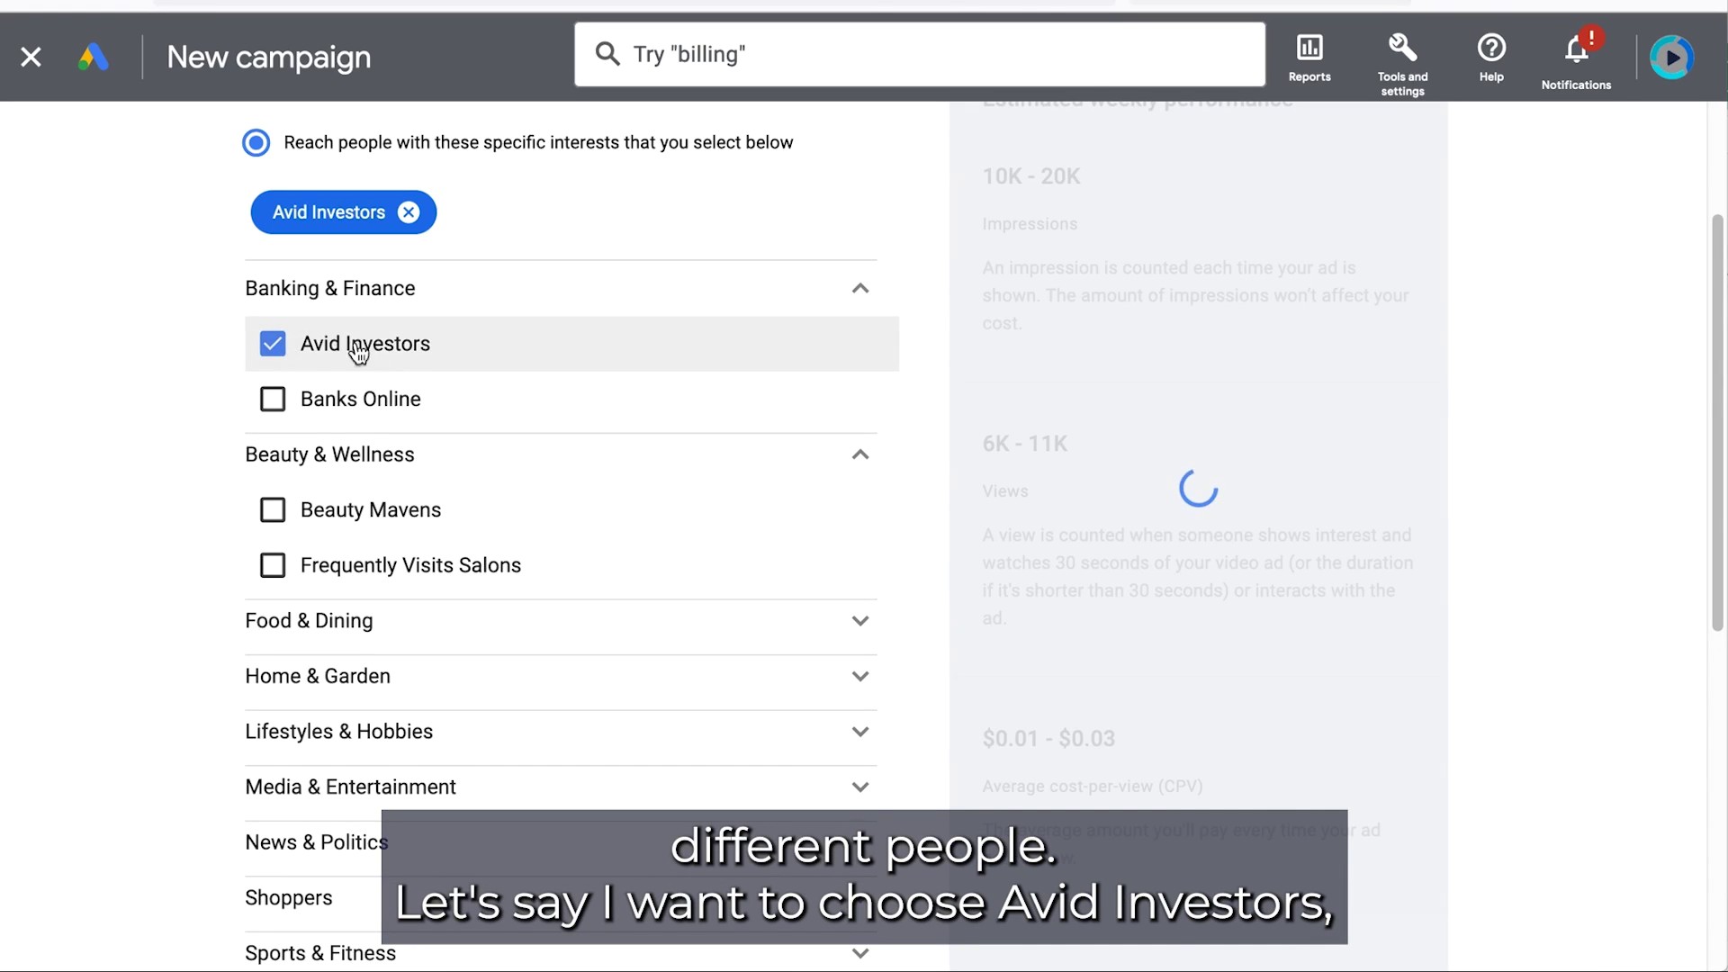
{"action": "scroll", "coordinate": [360, 369], "scroll_direction": "down", "scroll_amount": 2}
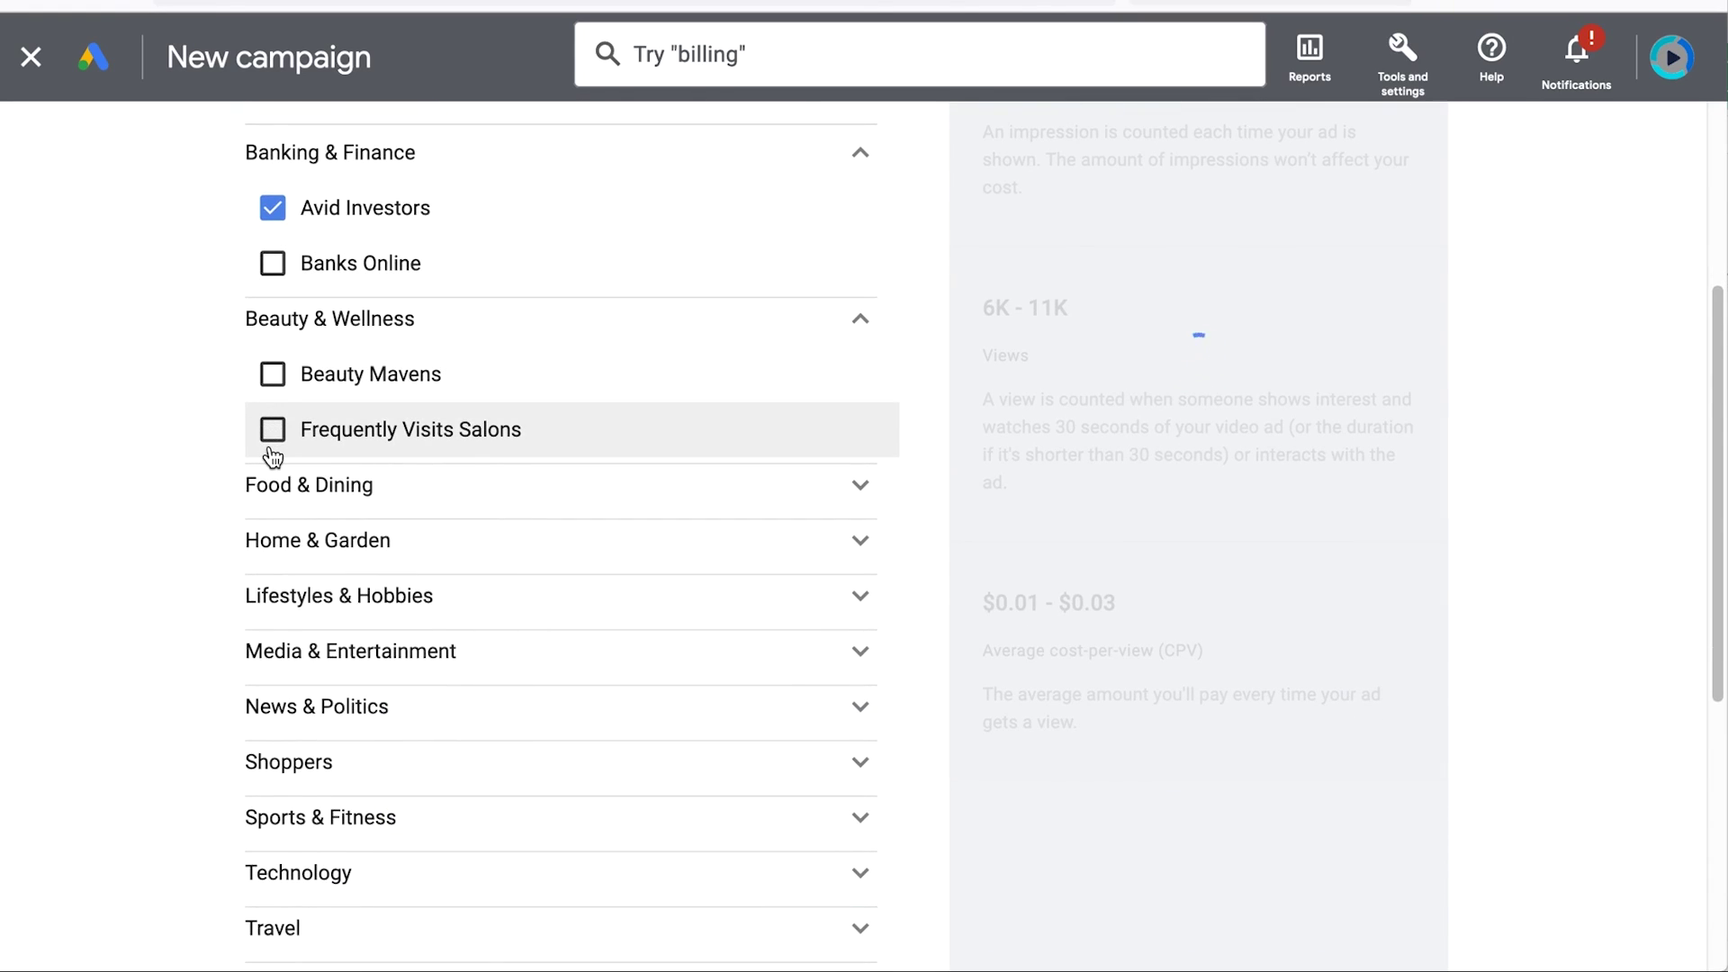
{"action": "left_click", "coordinate": [272, 375]}
{"action": "left_click", "coordinate": [467, 485]}
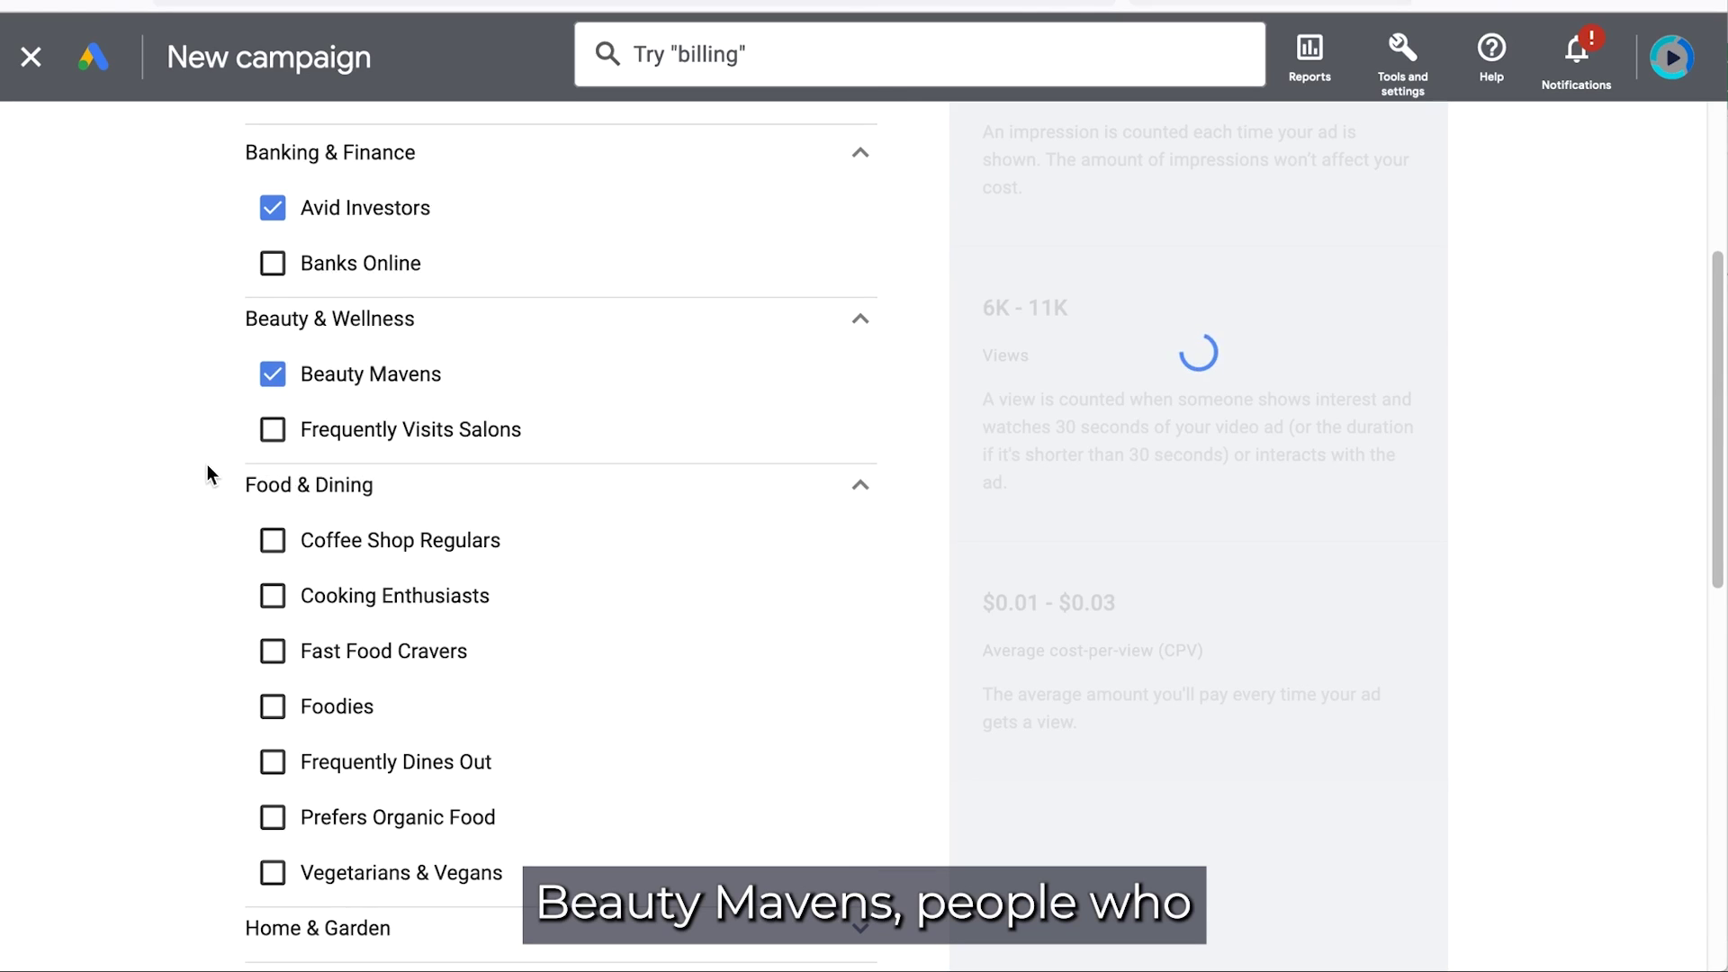
{"action": "scroll", "coordinate": [208, 475], "scroll_direction": "down", "scroll_amount": 2}
{"action": "left_click", "coordinate": [272, 648]}
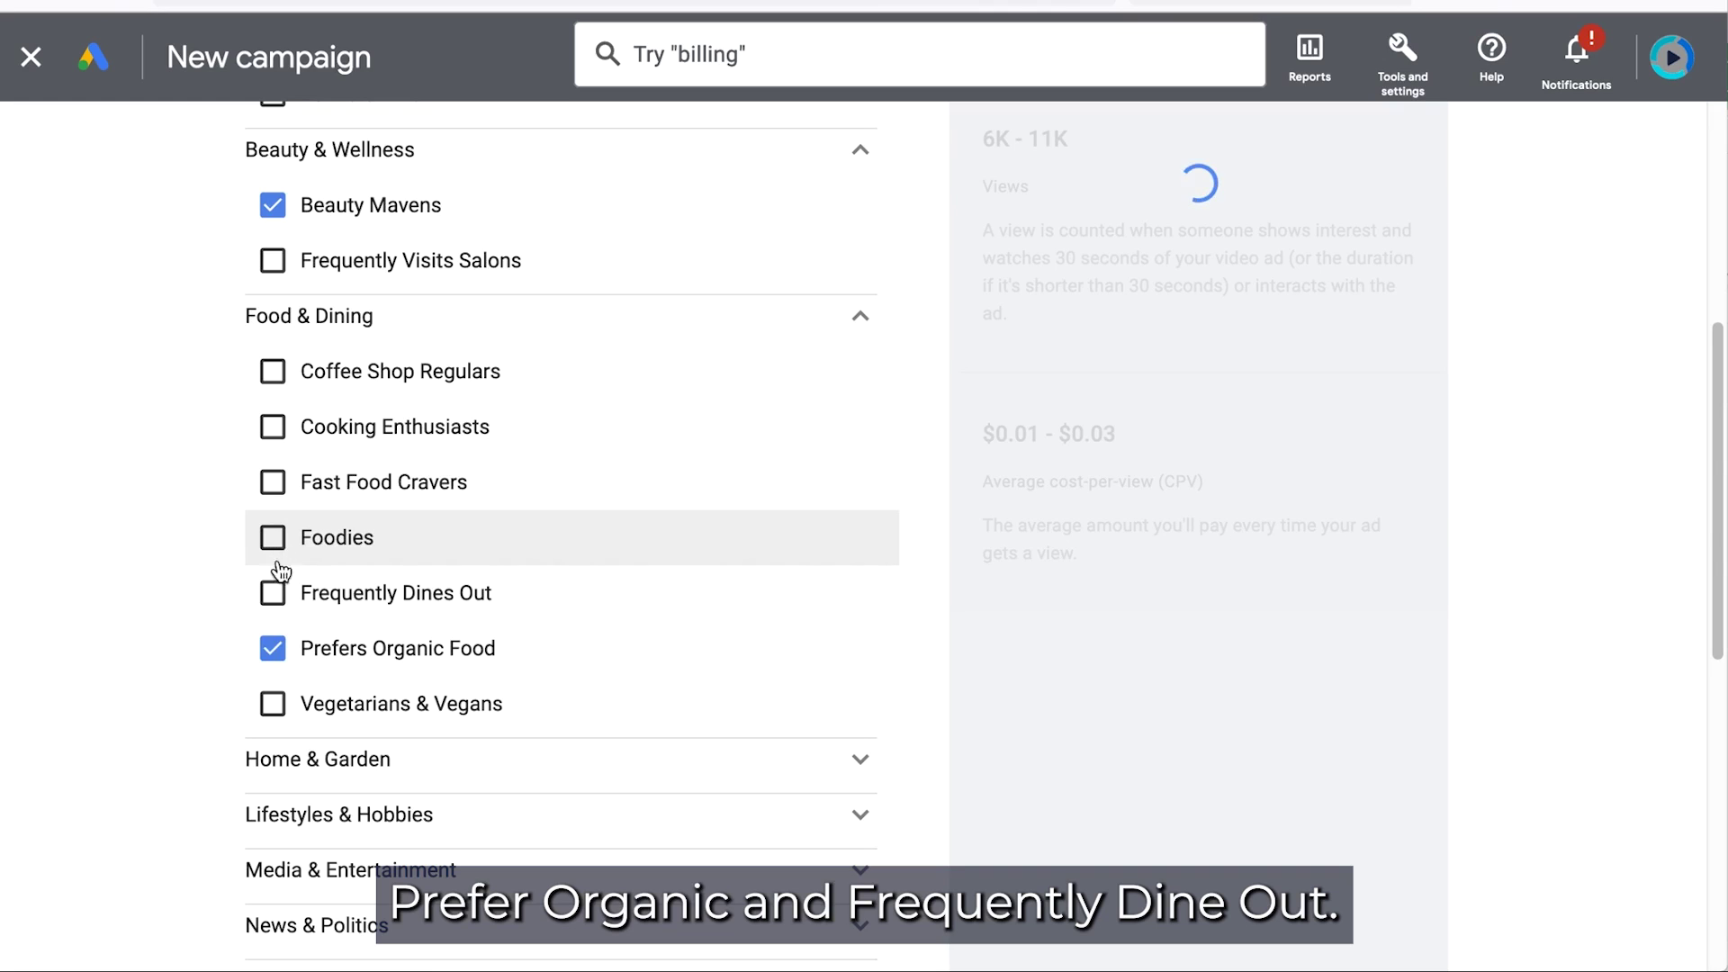
{"action": "left_click", "coordinate": [273, 592]}
Add Home Decor Enthusiasts, Art & Theater Aficionados and Business Professionals interests
{"action": "scroll", "coordinate": [162, 585], "scroll_direction": "down", "scroll_amount": 3}
{"action": "scroll", "coordinate": [144, 587], "scroll_direction": "down", "scroll_amount": 2}
{"action": "left_click", "coordinate": [440, 412]}
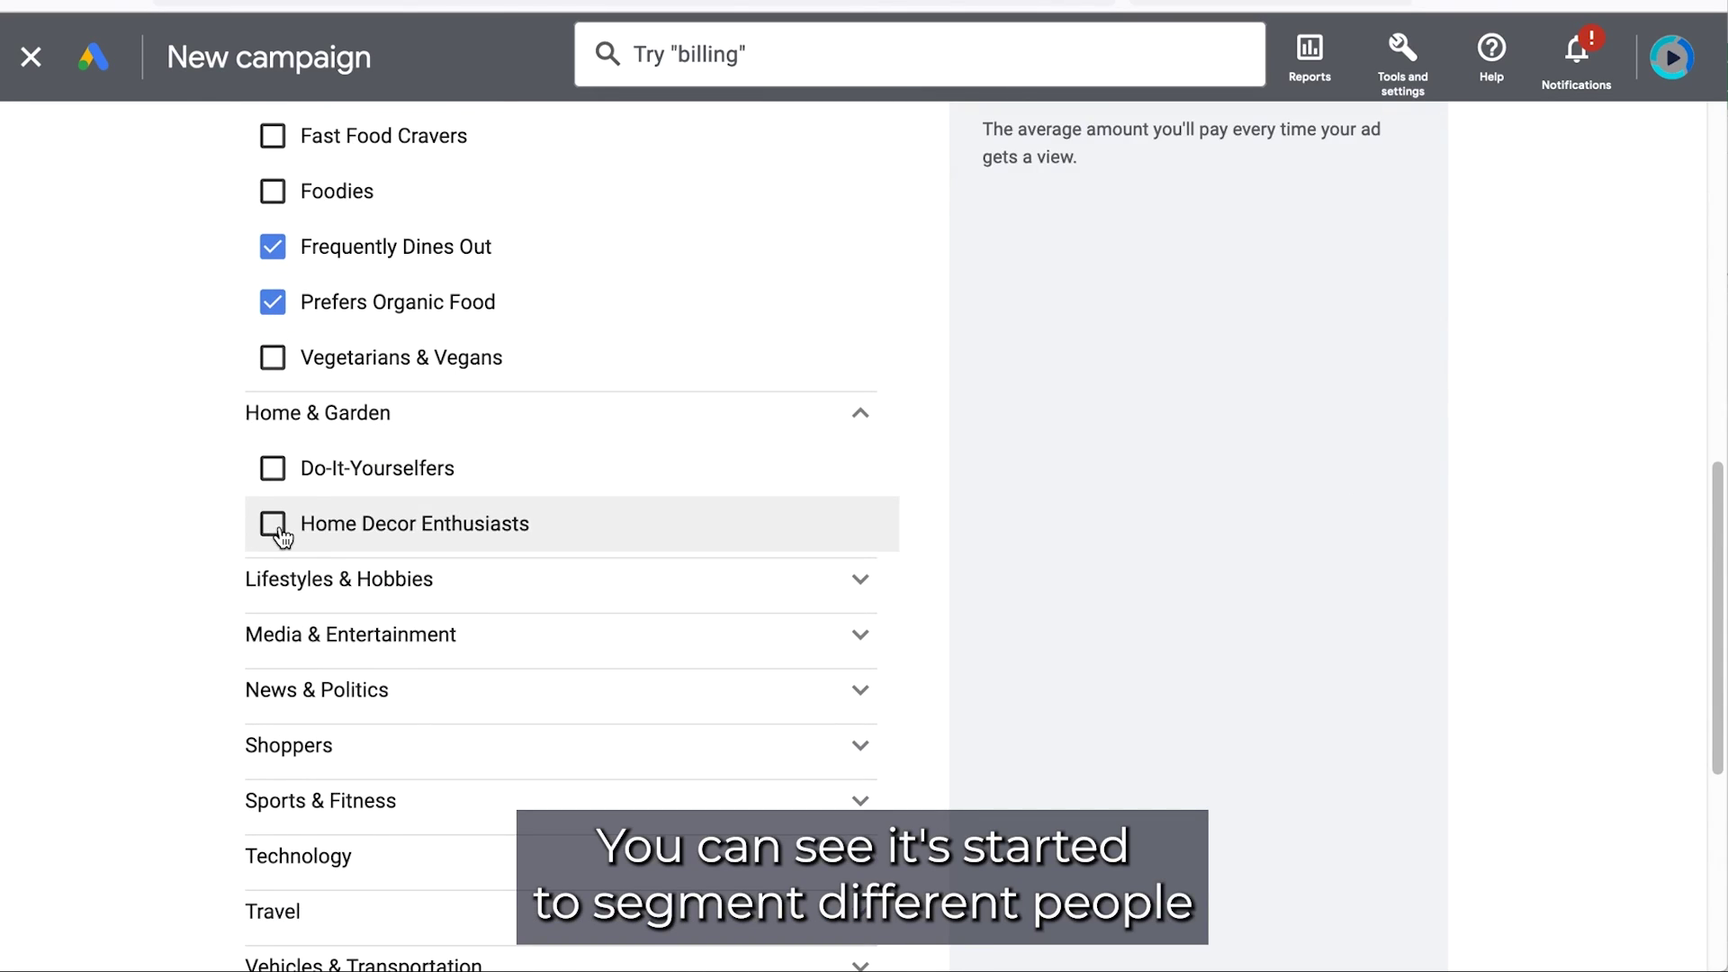
{"action": "left_click", "coordinate": [270, 524]}
{"action": "scroll", "coordinate": [189, 508], "scroll_direction": "down", "scroll_amount": 1}
{"action": "scroll", "coordinate": [189, 504], "scroll_direction": "down", "scroll_amount": 2}
{"action": "left_click", "coordinate": [450, 355]}
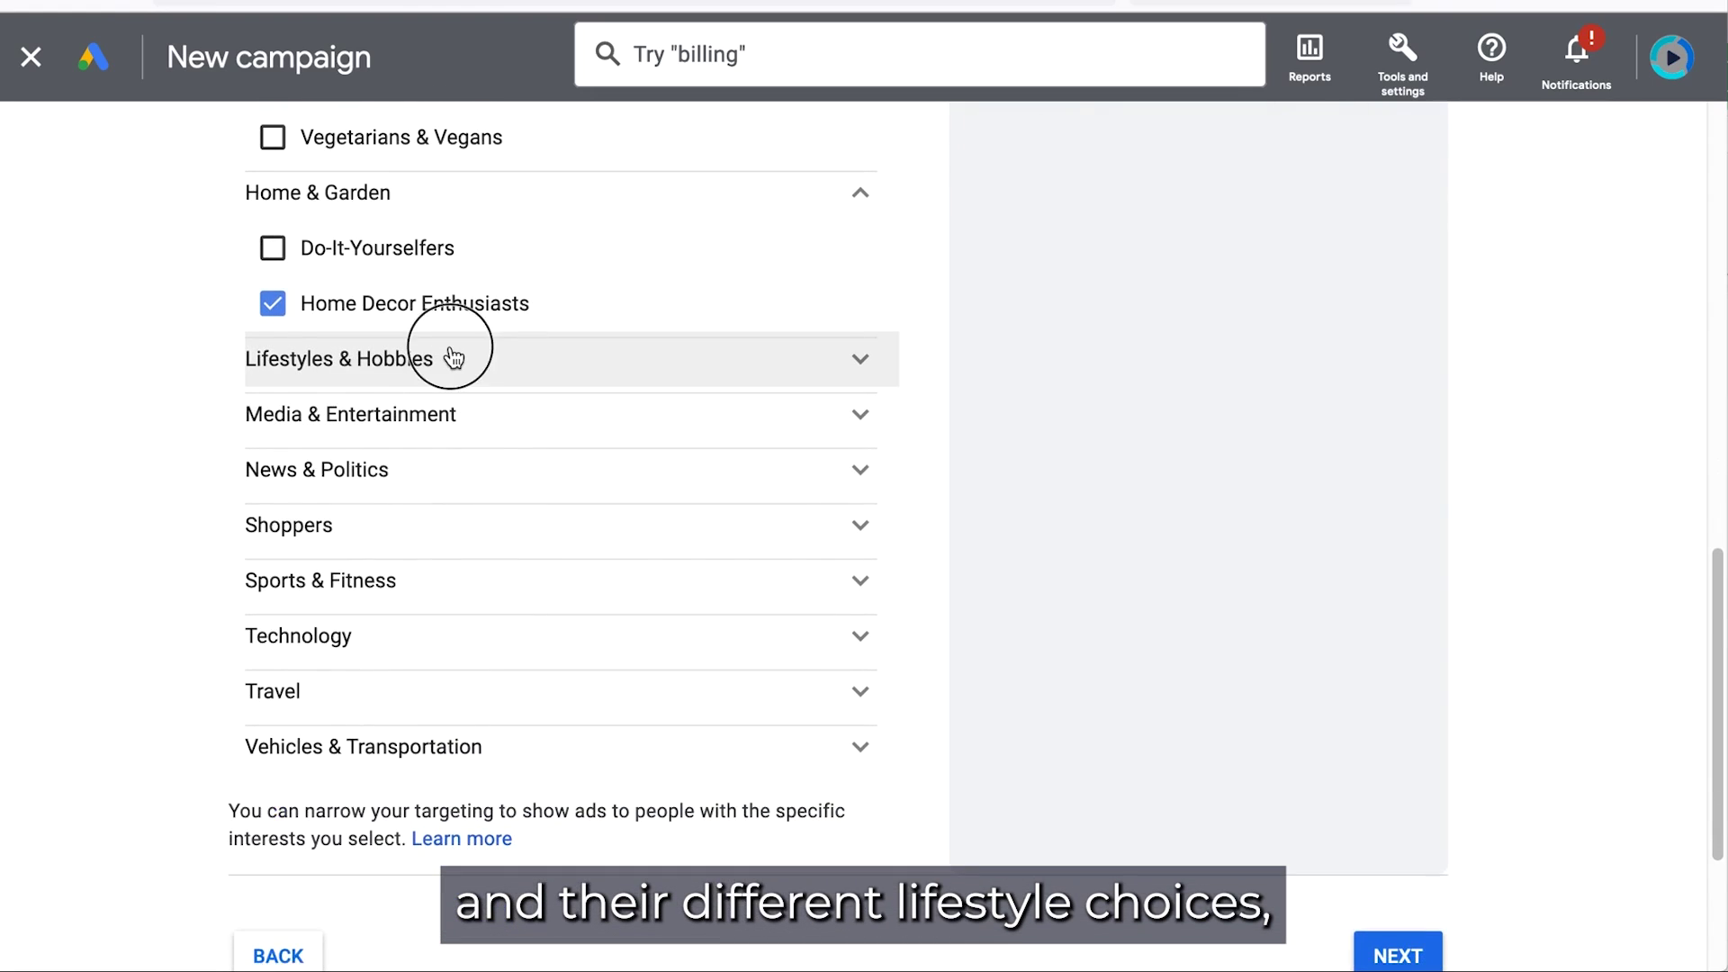
{"action": "left_click", "coordinate": [272, 414]}
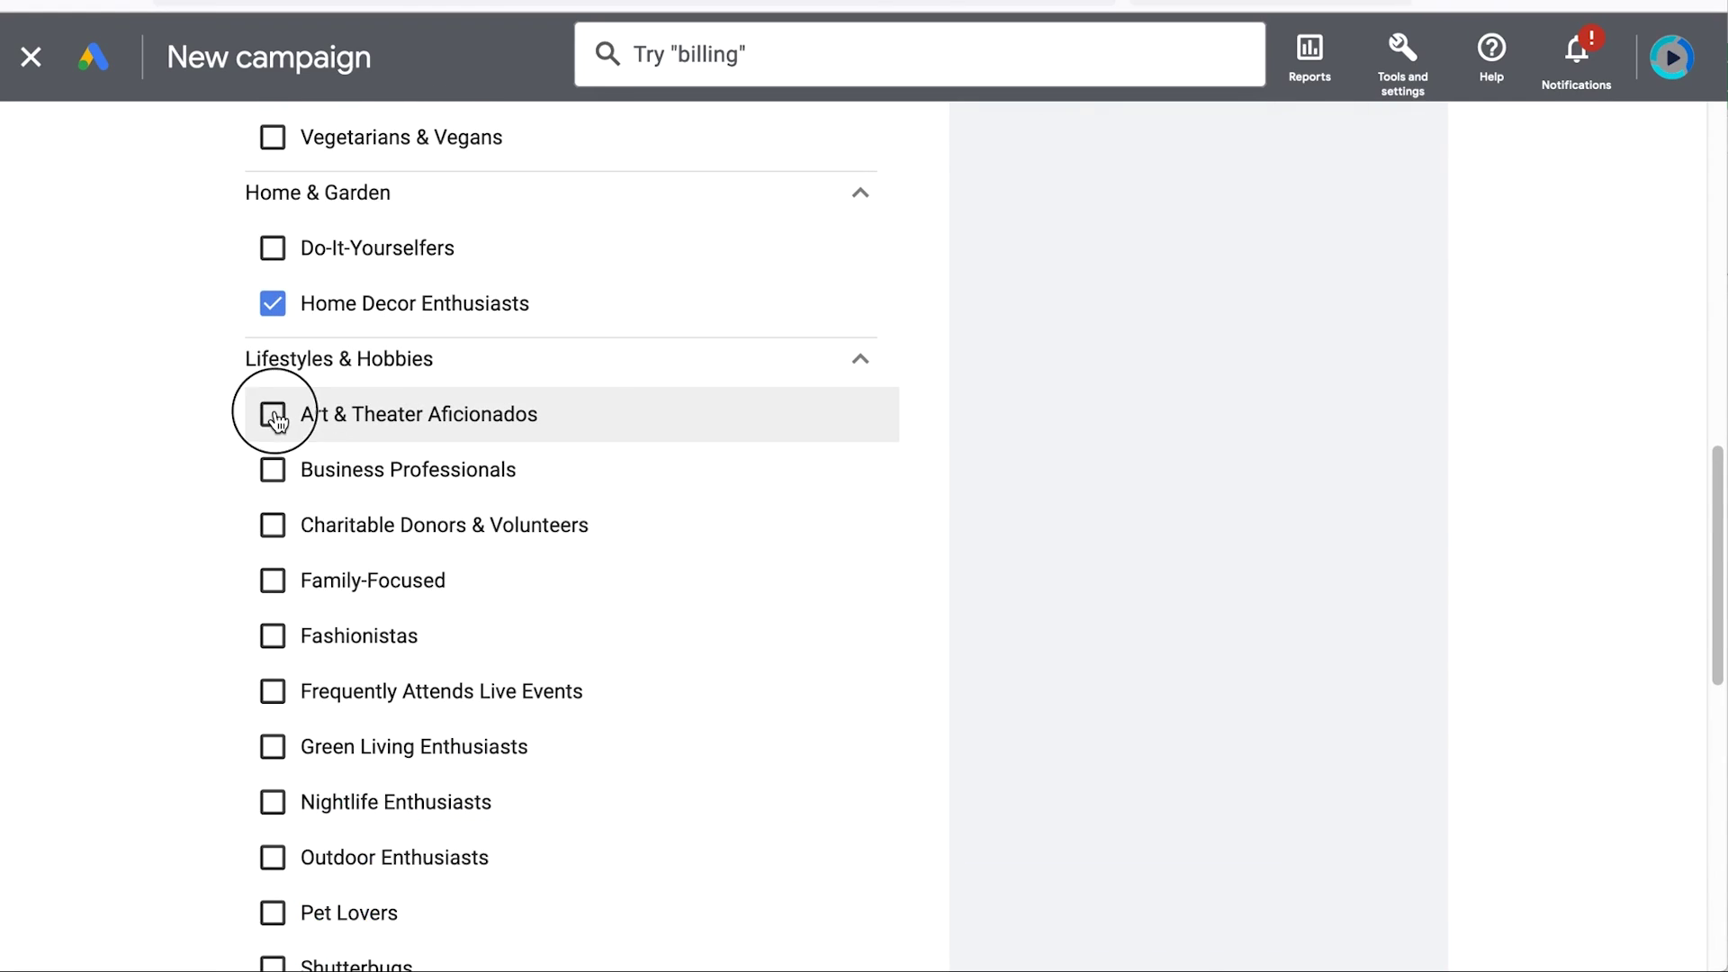
{"action": "left_click", "coordinate": [272, 469]}
Add Frequently Attends Live Events, Fashionistas and Family-Focused interests
{"action": "scroll", "coordinate": [193, 533], "scroll_direction": "down", "scroll_amount": 3}
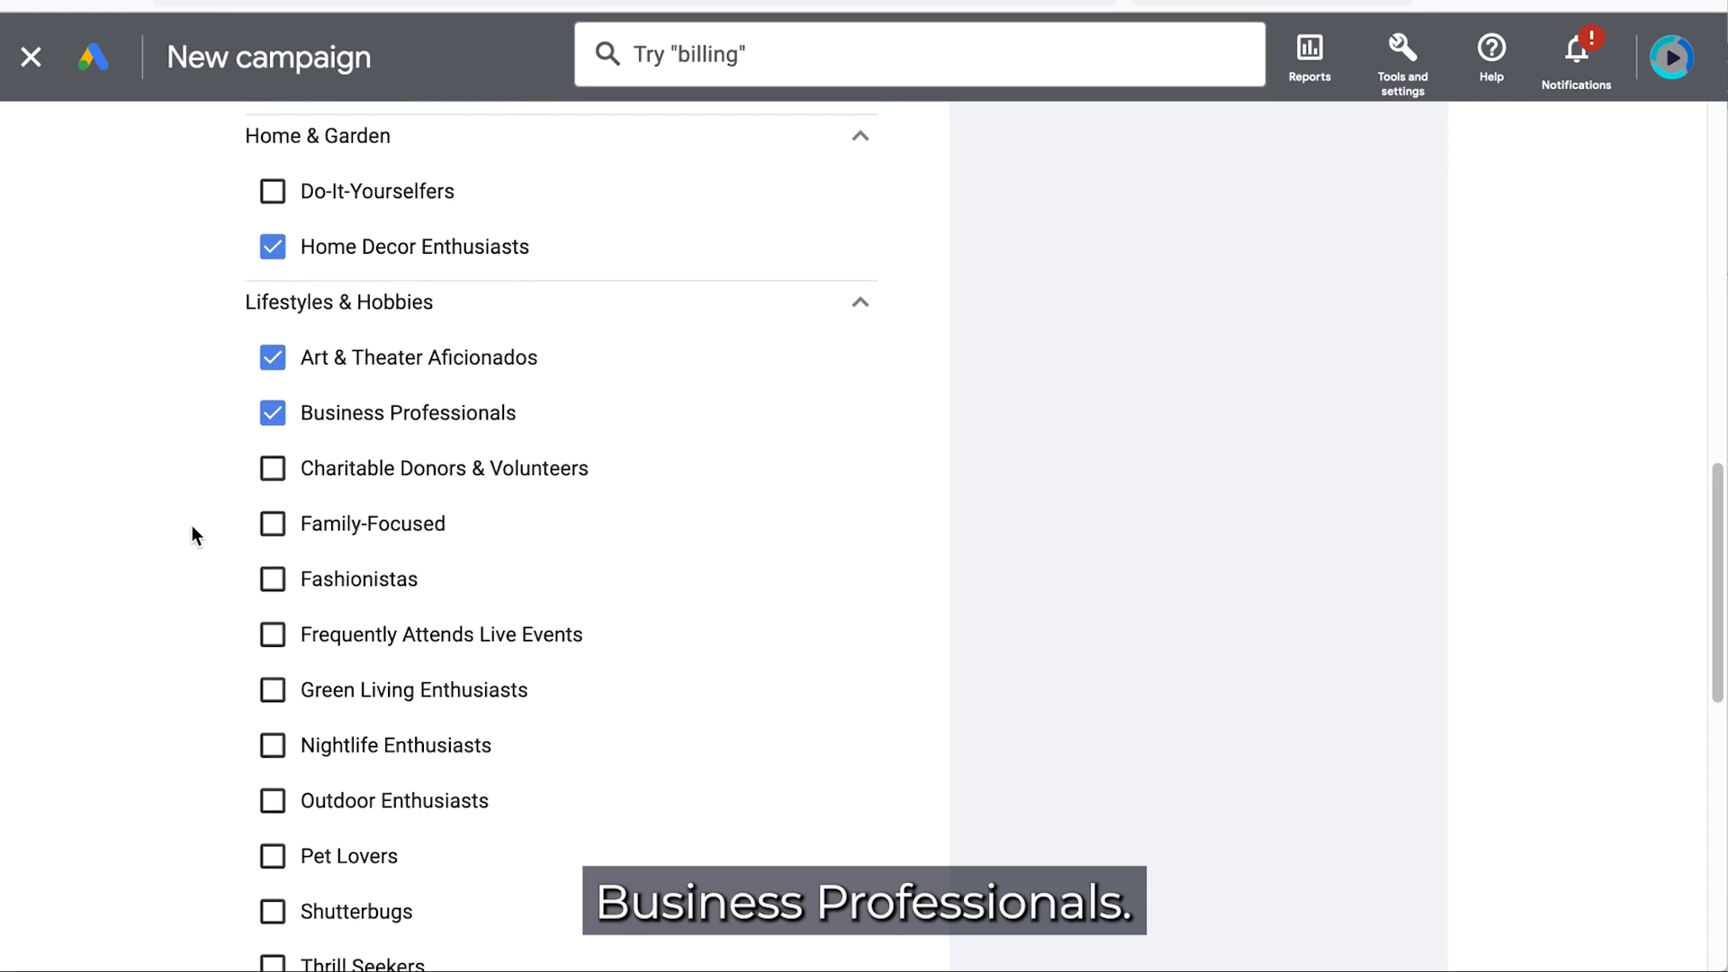
{"action": "scroll", "coordinate": [192, 527], "scroll_direction": "down", "scroll_amount": 1}
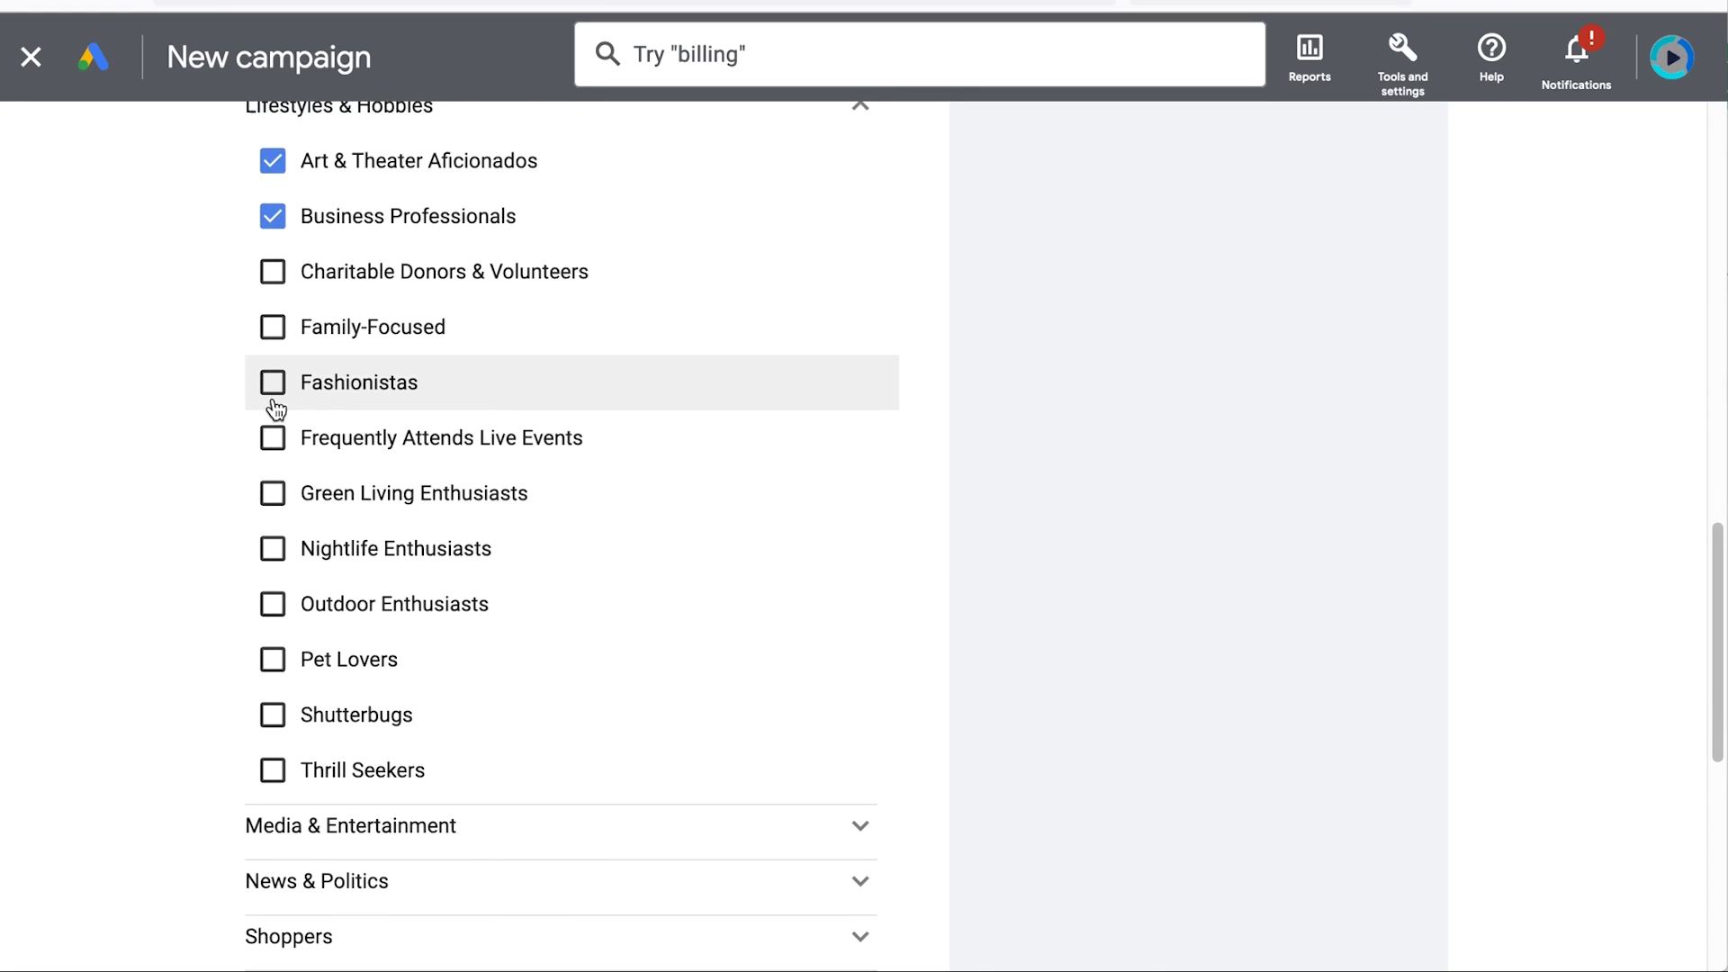
{"action": "left_click", "coordinate": [273, 438]}
{"action": "left_click", "coordinate": [272, 382]}
{"action": "scroll", "coordinate": [225, 486], "scroll_direction": "down", "scroll_amount": 1}
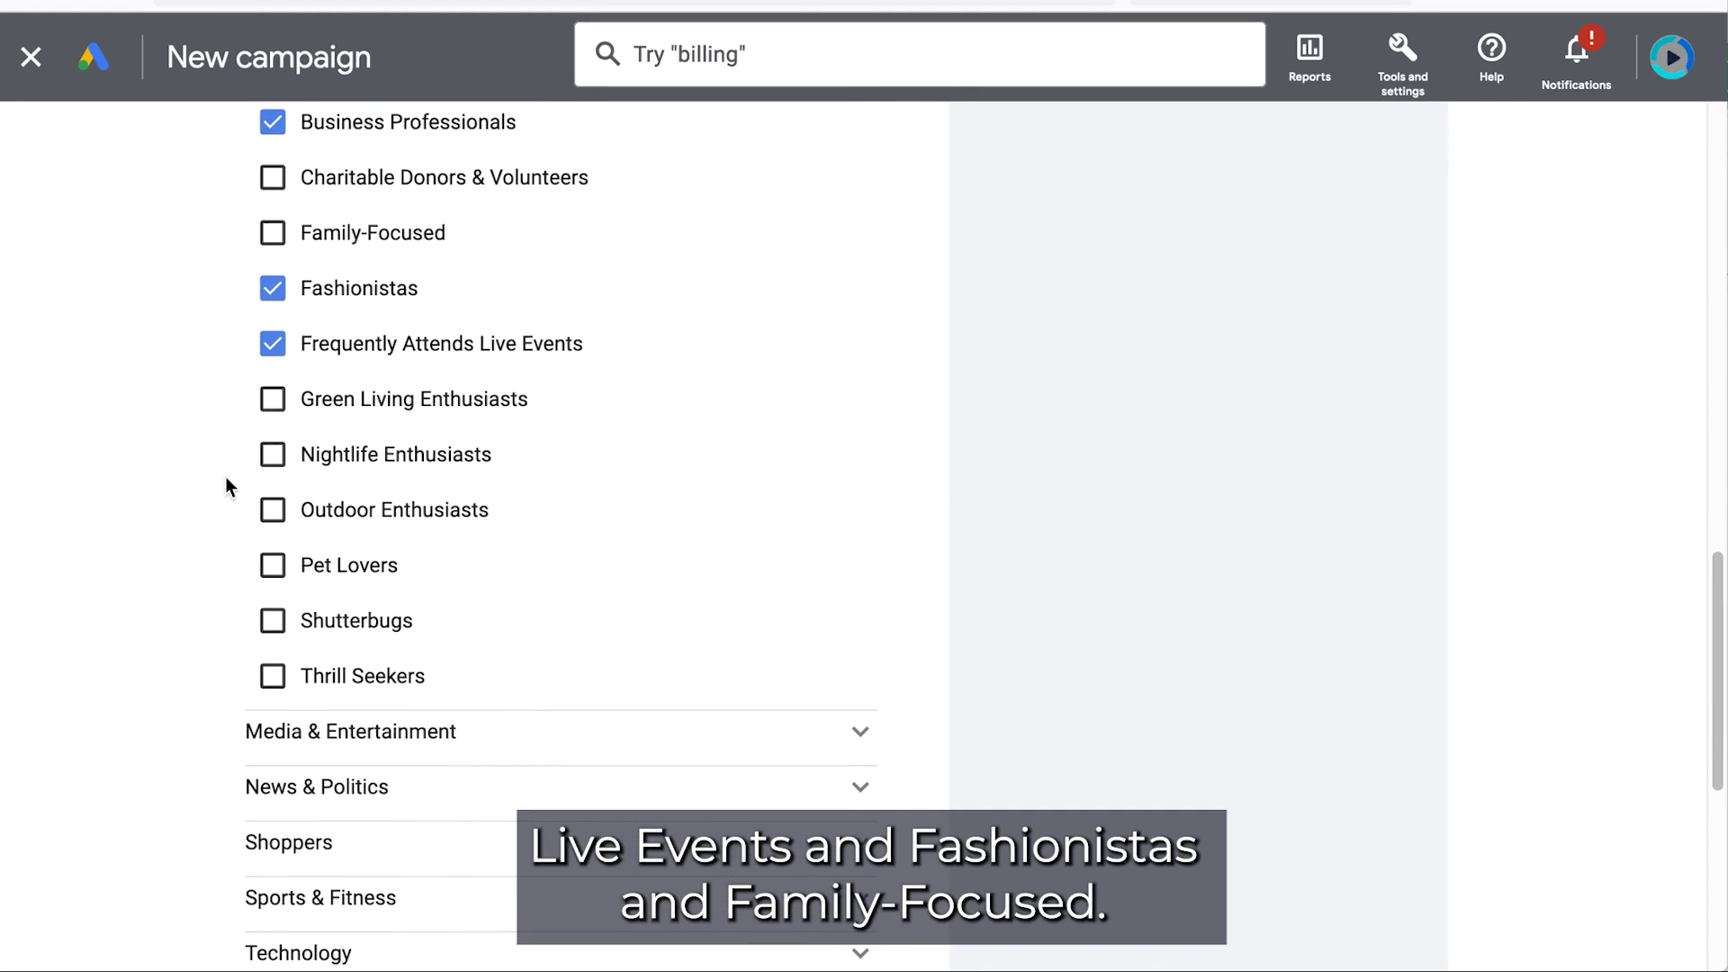
{"action": "left_click", "coordinate": [273, 232]}
Add Book Lovers, Music Lovers and Avid News Readers interests
{"action": "left_click", "coordinate": [261, 730]}
{"action": "scroll", "coordinate": [239, 489], "scroll_direction": "down", "scroll_amount": 5}
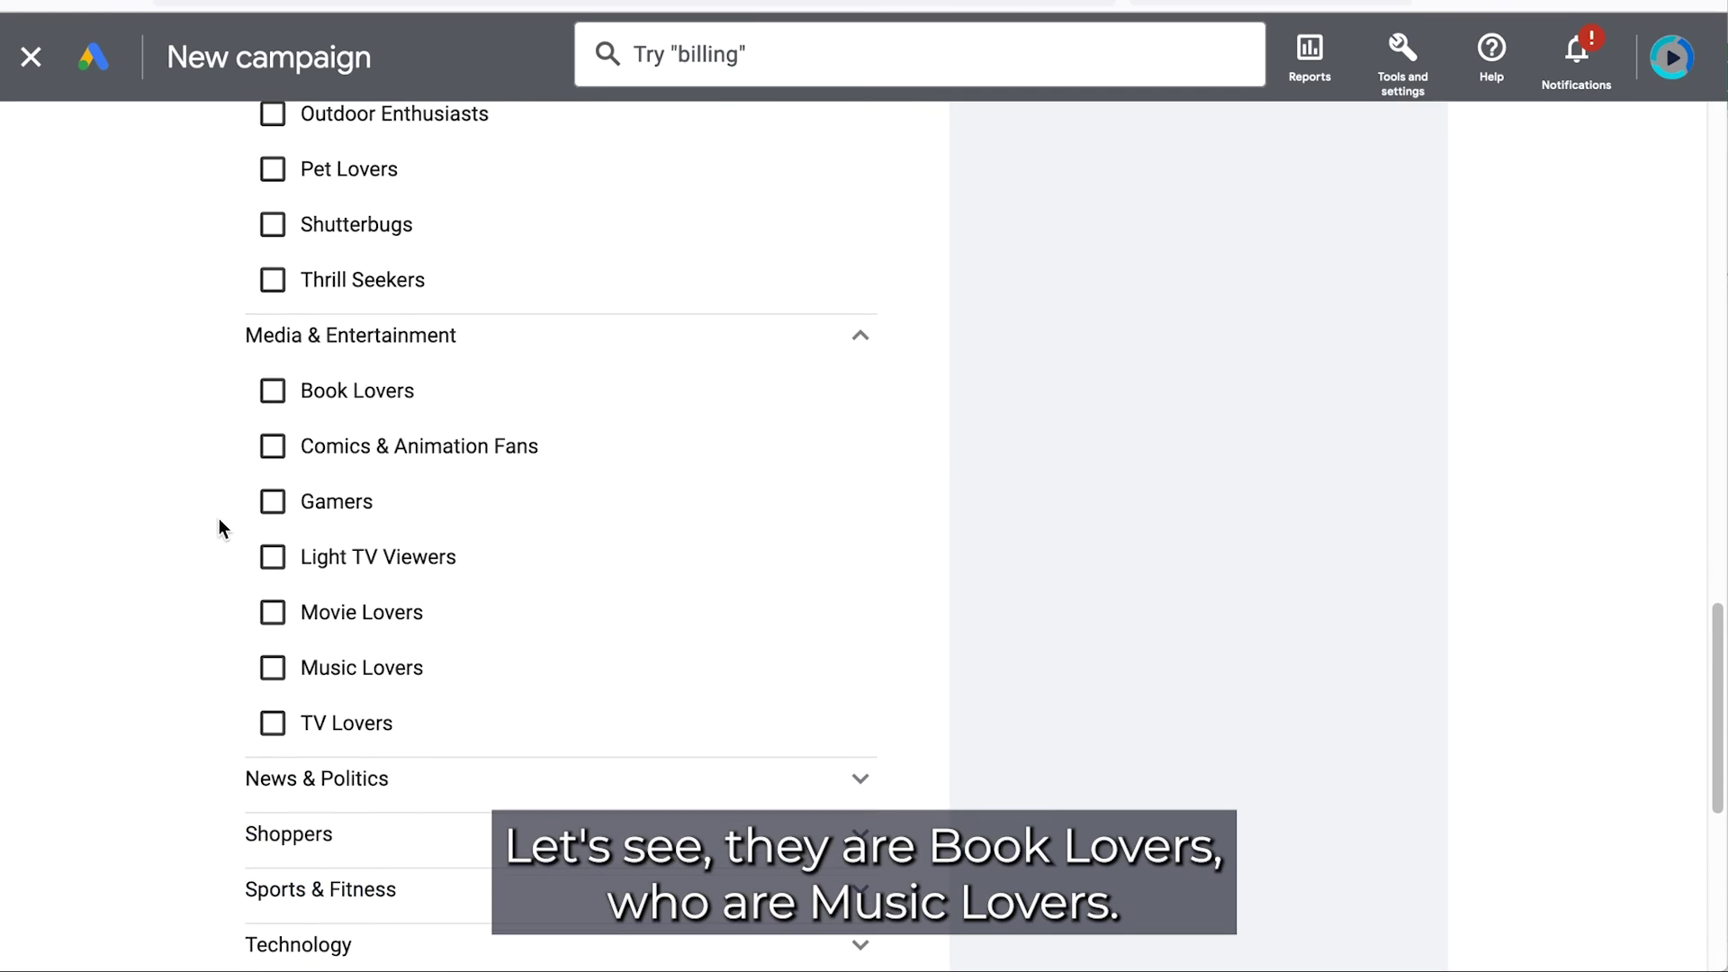
{"action": "left_click", "coordinate": [274, 391]}
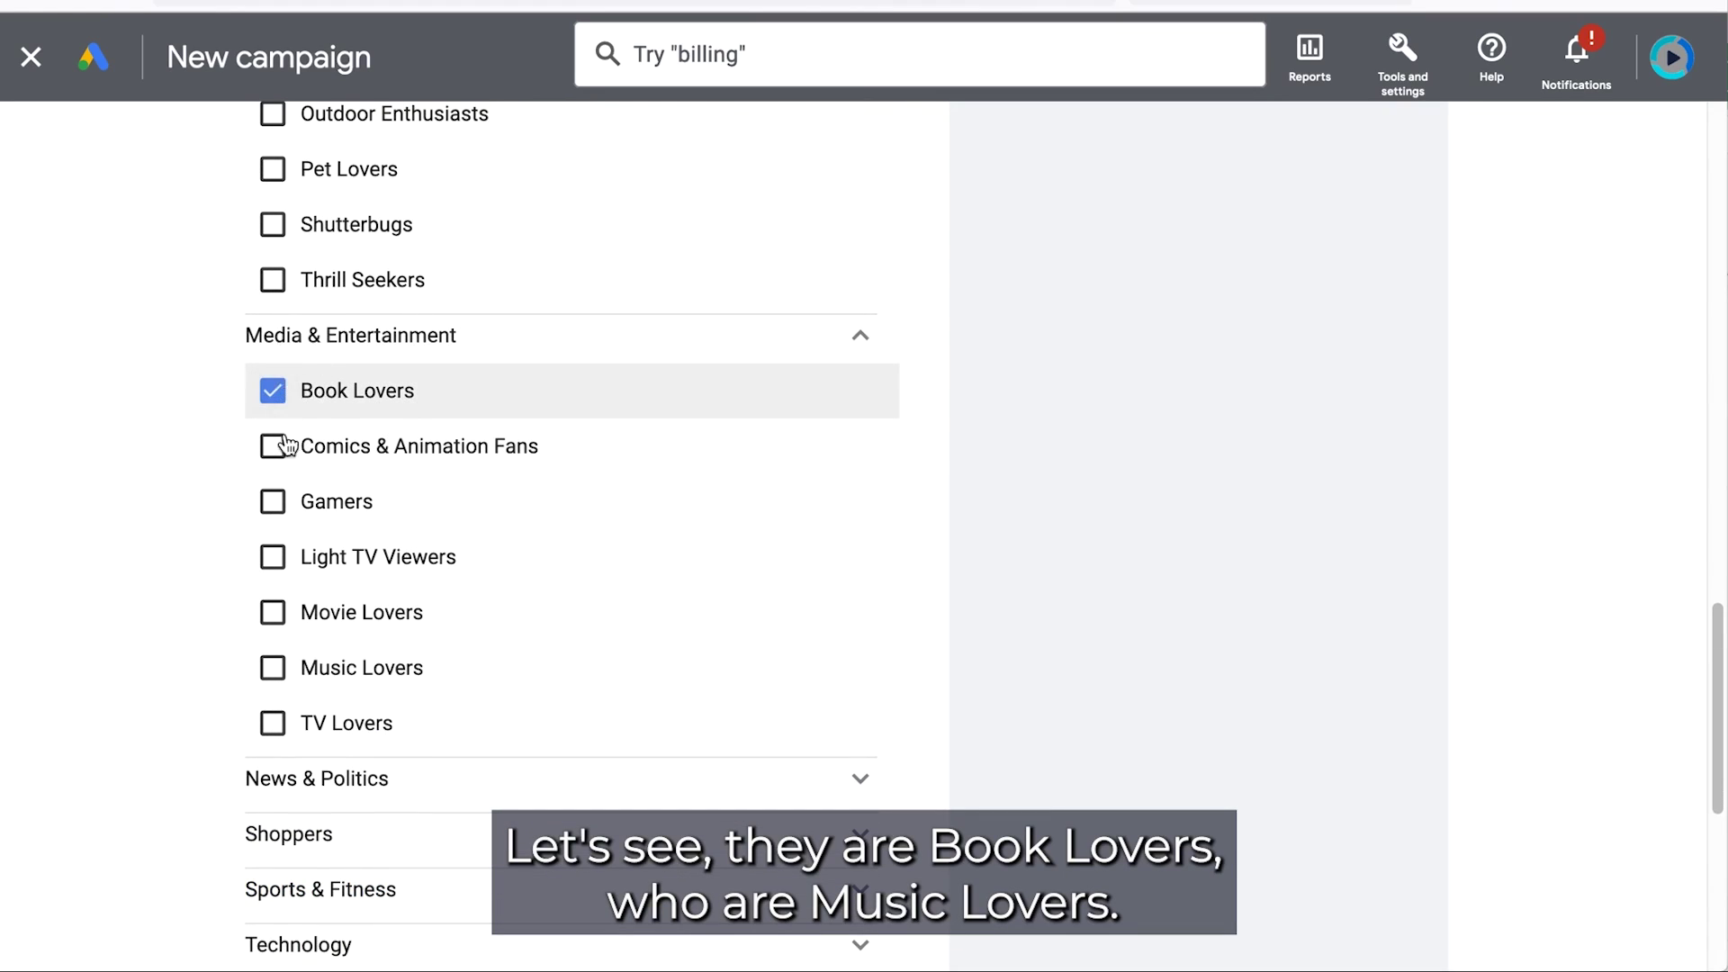
{"action": "left_click", "coordinate": [273, 682]}
{"action": "scroll", "coordinate": [166, 597], "scroll_direction": "down", "scroll_amount": 3}
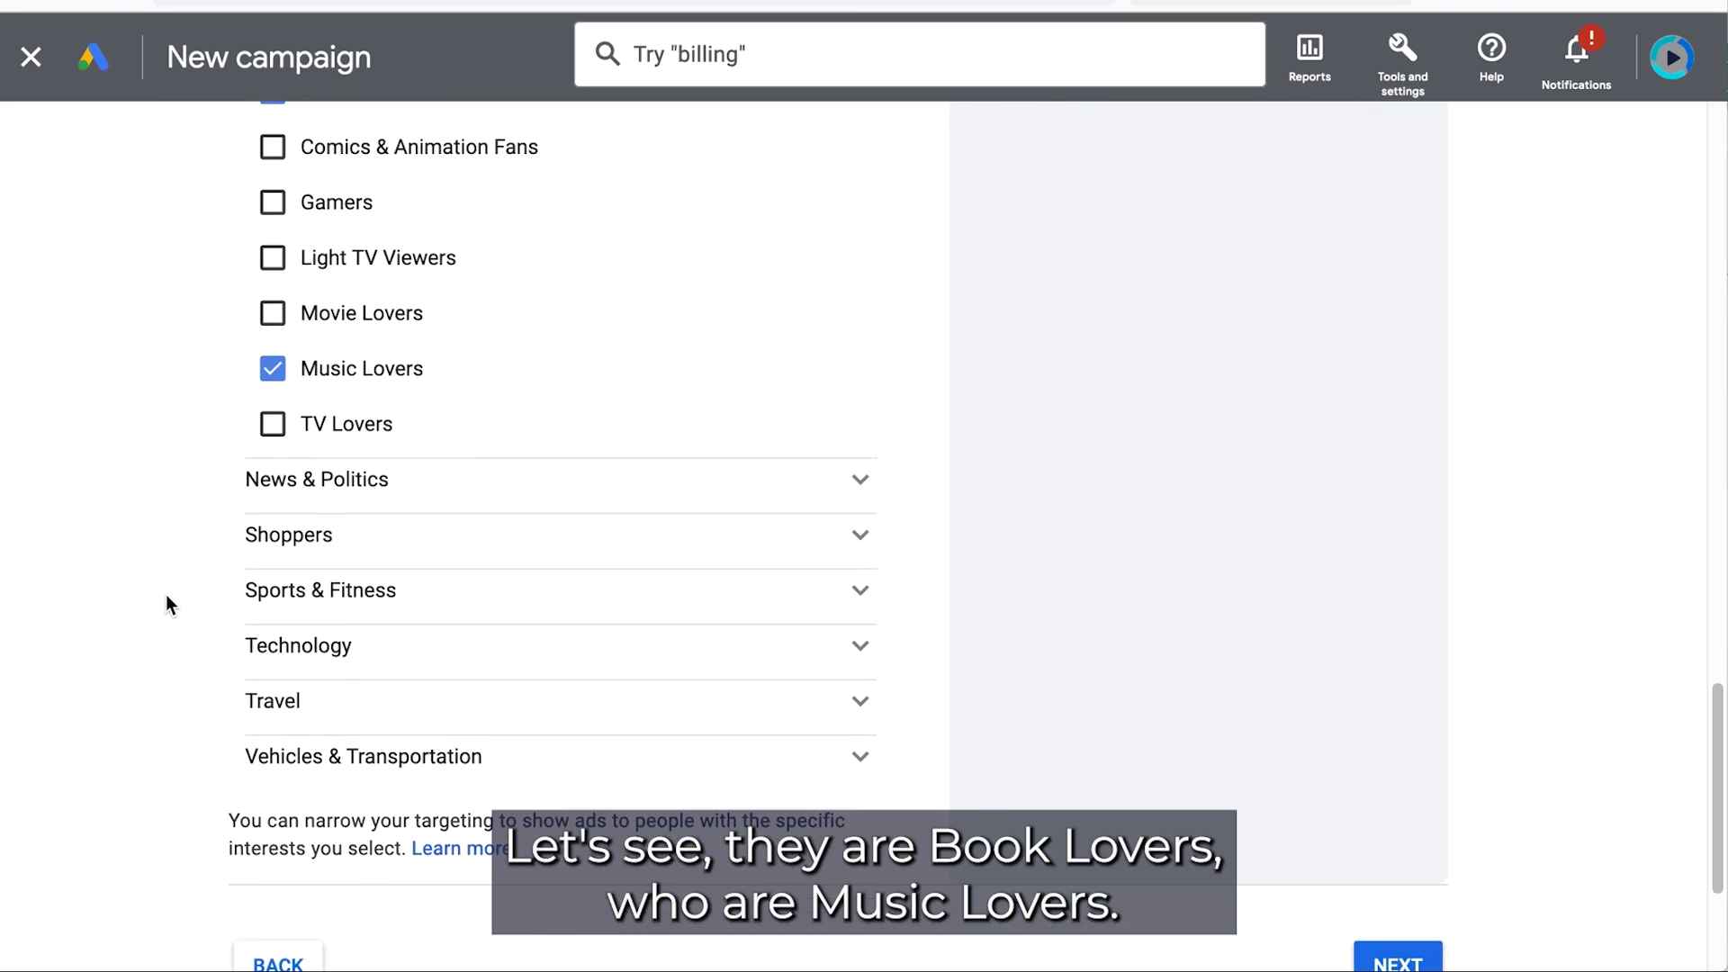
{"action": "left_click", "coordinate": [288, 479]}
{"action": "left_click", "coordinate": [273, 534]}
Add Luxury Shoppers and Health & Fitness Buffs interests
{"action": "left_click", "coordinate": [315, 591]}
{"action": "scroll", "coordinate": [193, 585], "scroll_direction": "down", "scroll_amount": 2}
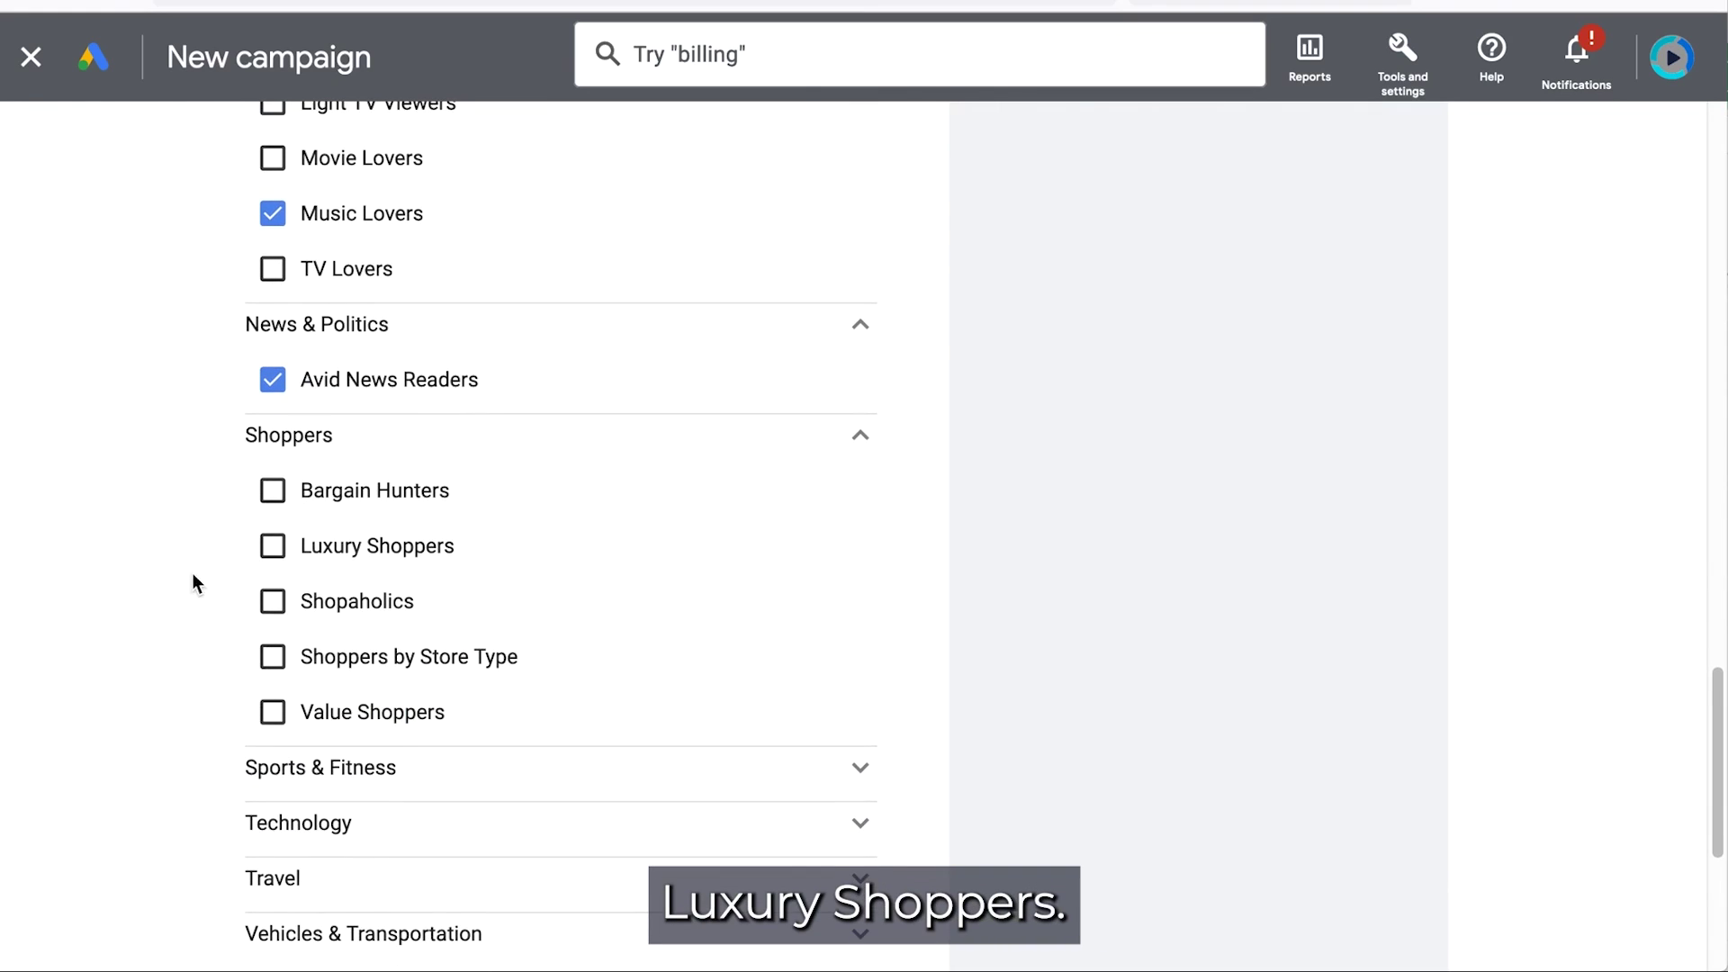
{"action": "left_click", "coordinate": [272, 546]}
{"action": "scroll", "coordinate": [422, 569], "scroll_direction": "down", "scroll_amount": 2}
{"action": "left_click", "coordinate": [455, 549]}
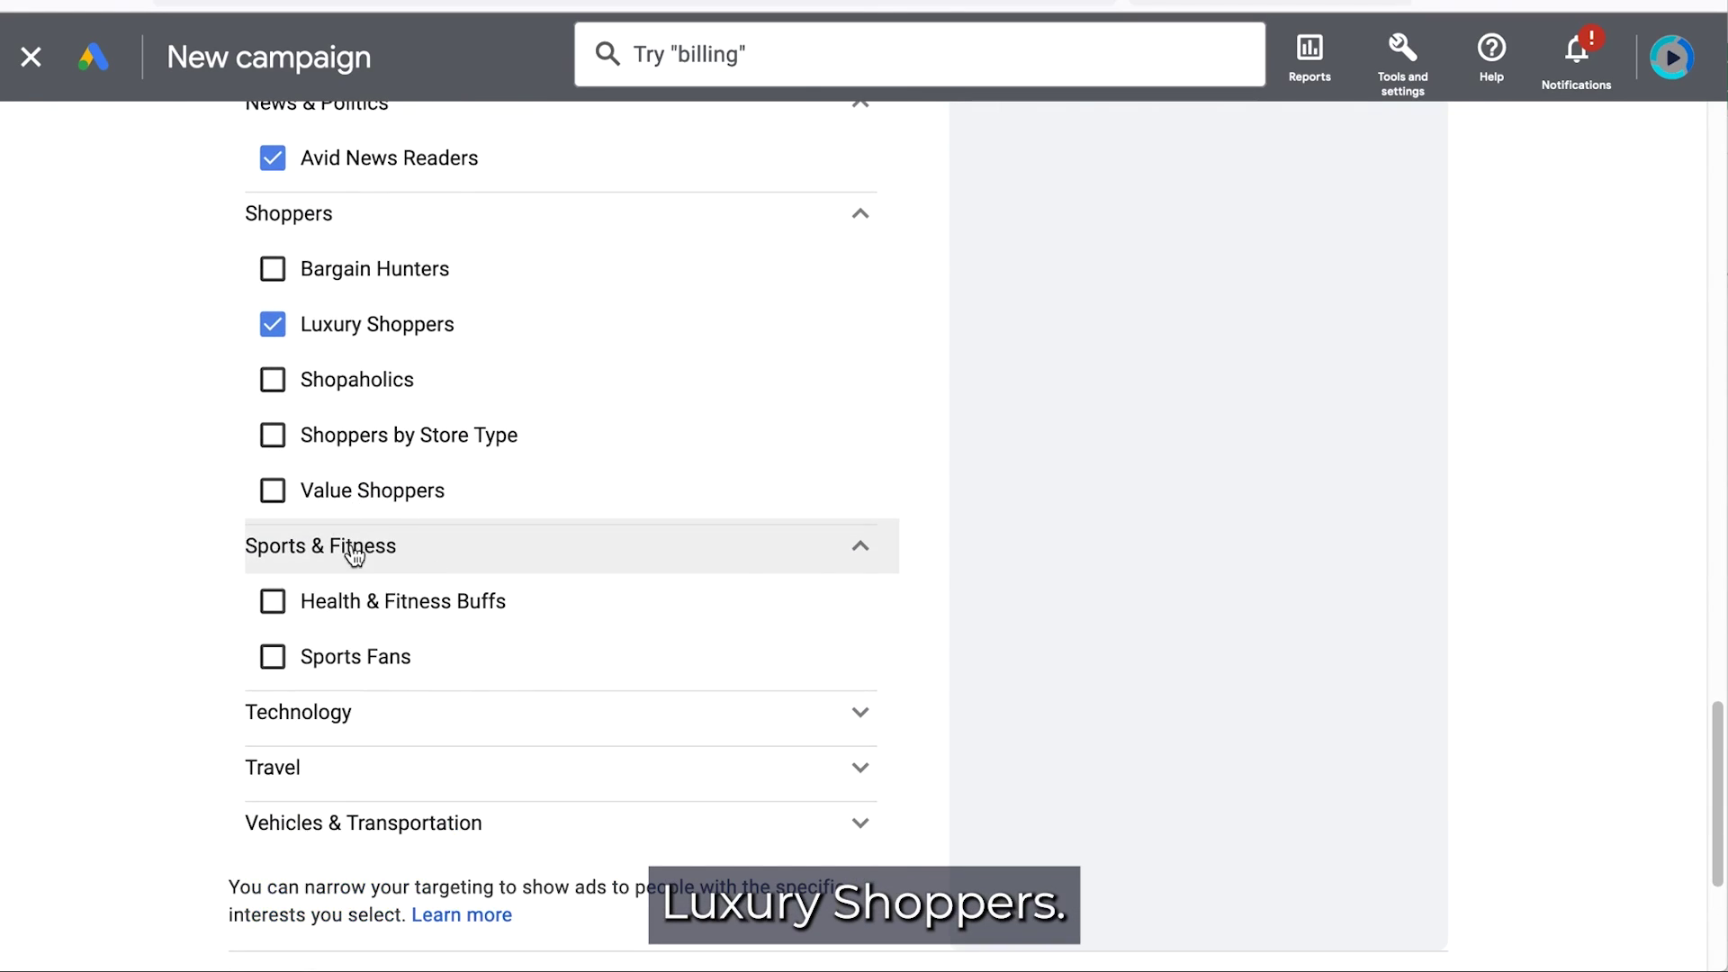
{"action": "left_click", "coordinate": [271, 603]}
Add Technophiles, Business Travelers and Auto Enthusiasts interests
{"action": "scroll", "coordinate": [462, 522], "scroll_direction": "down", "scroll_amount": 2}
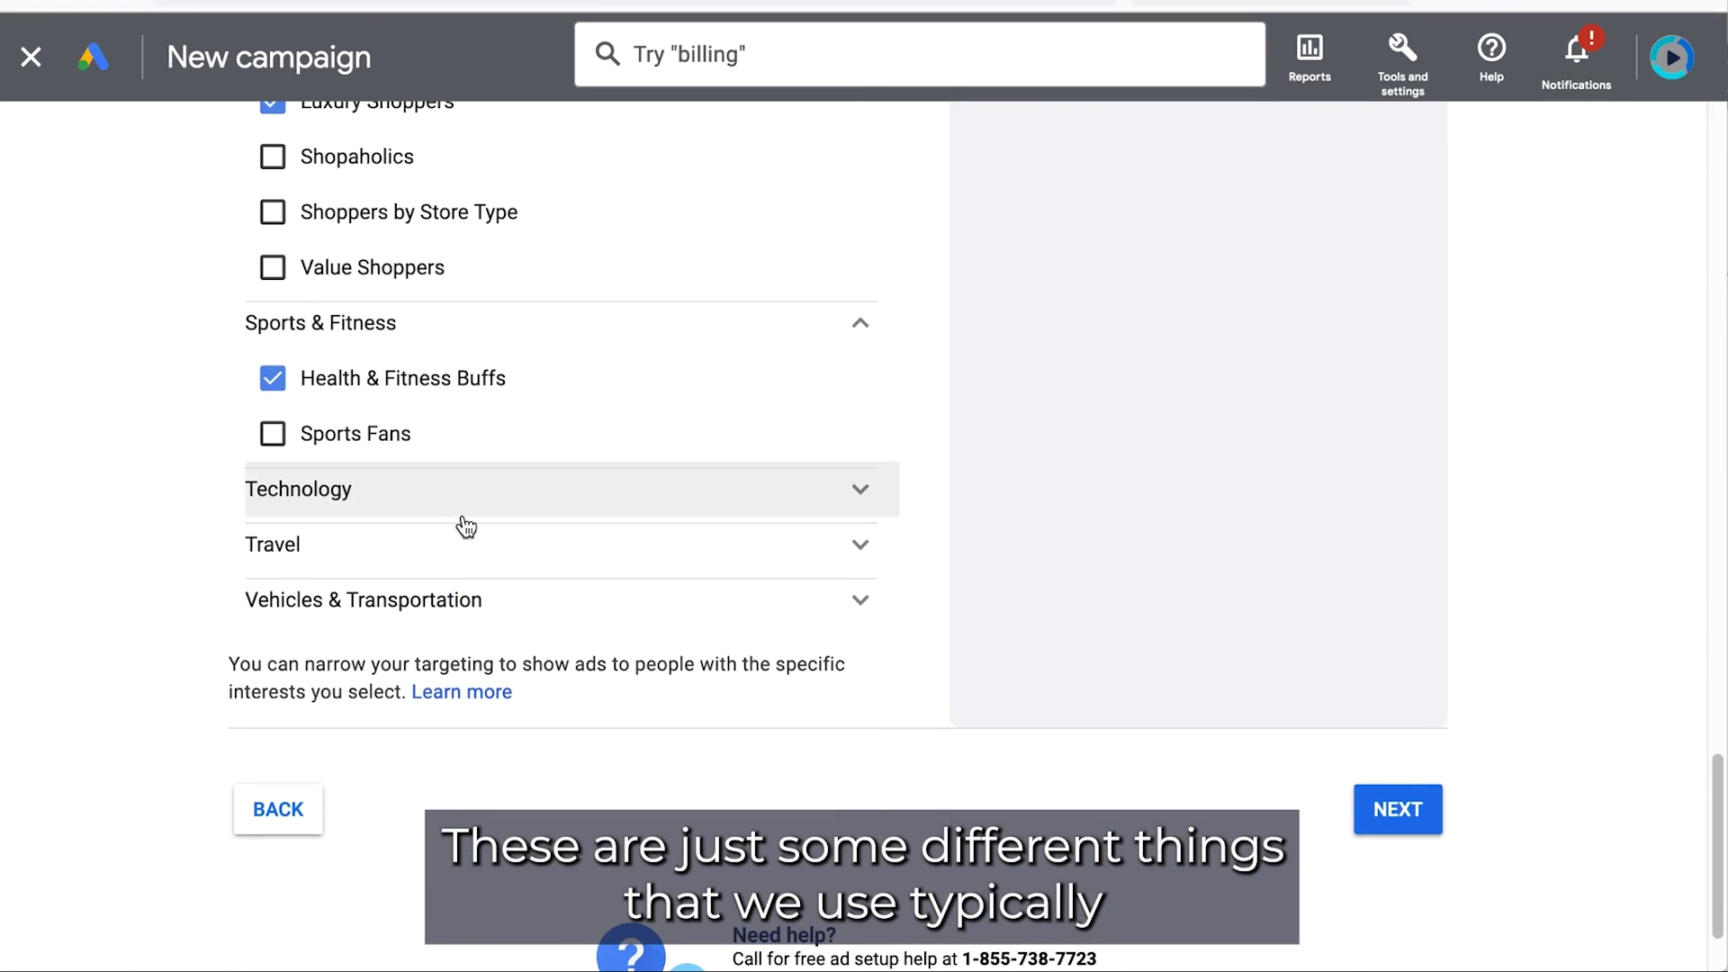
{"action": "left_click", "coordinate": [396, 513]}
{"action": "left_click", "coordinate": [272, 655]}
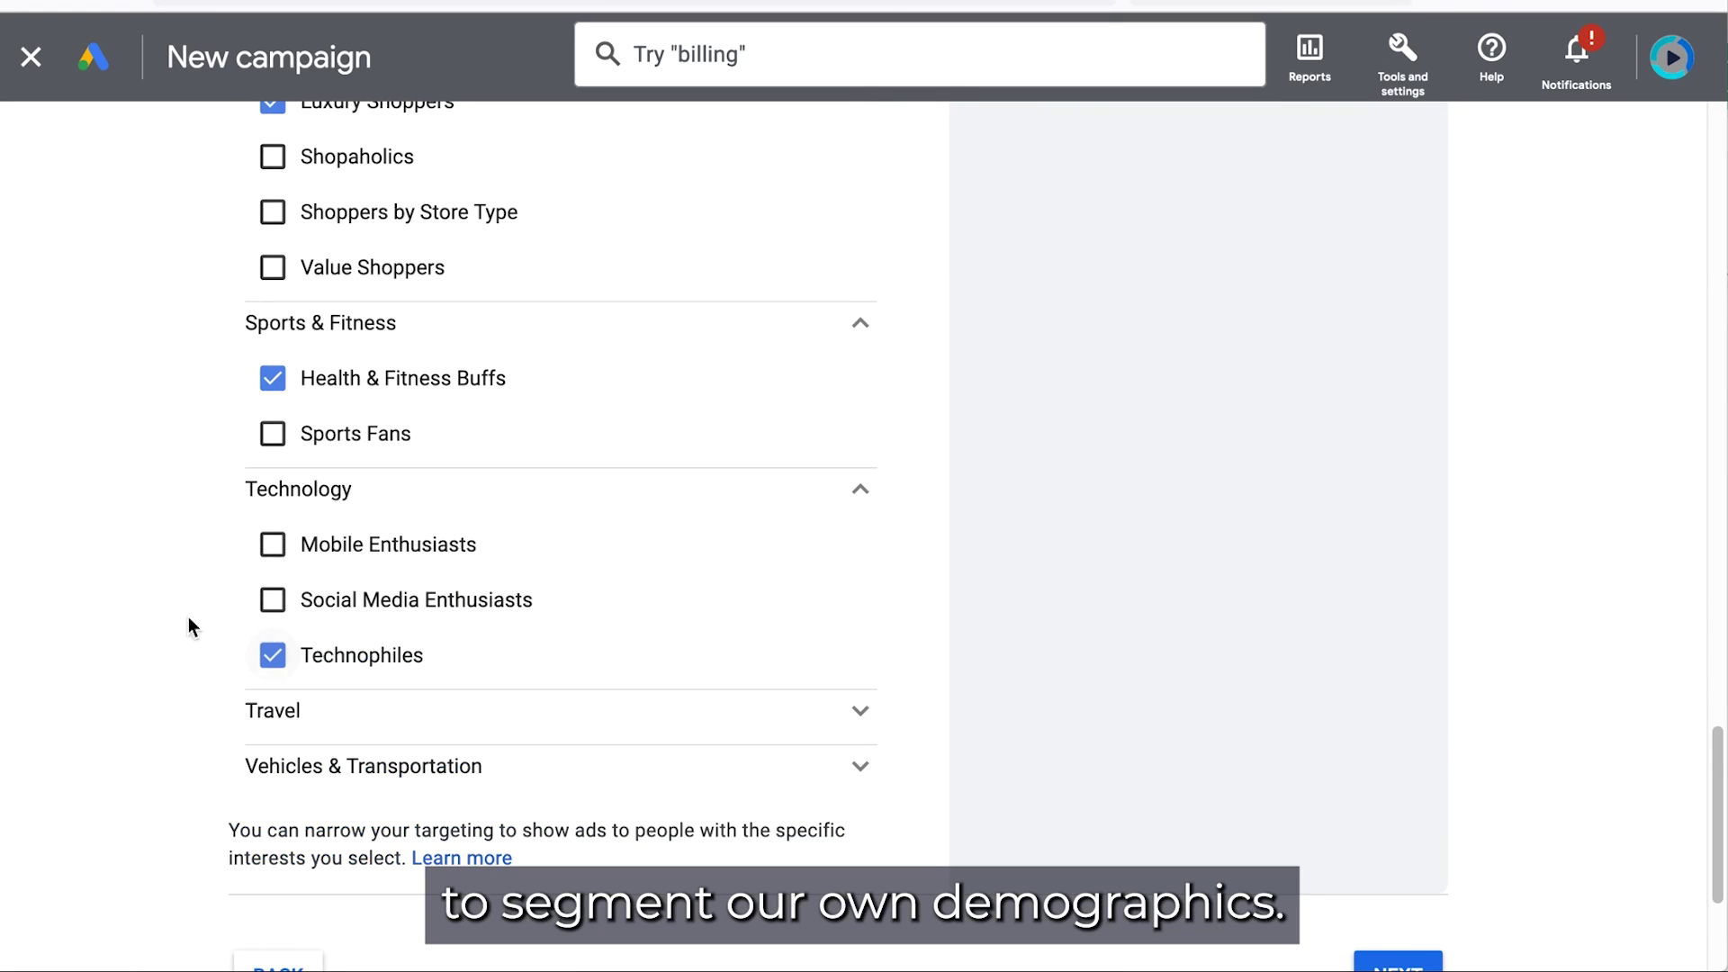
{"action": "scroll", "coordinate": [171, 612], "scroll_direction": "down", "scroll_amount": 2}
{"action": "left_click", "coordinate": [402, 582]}
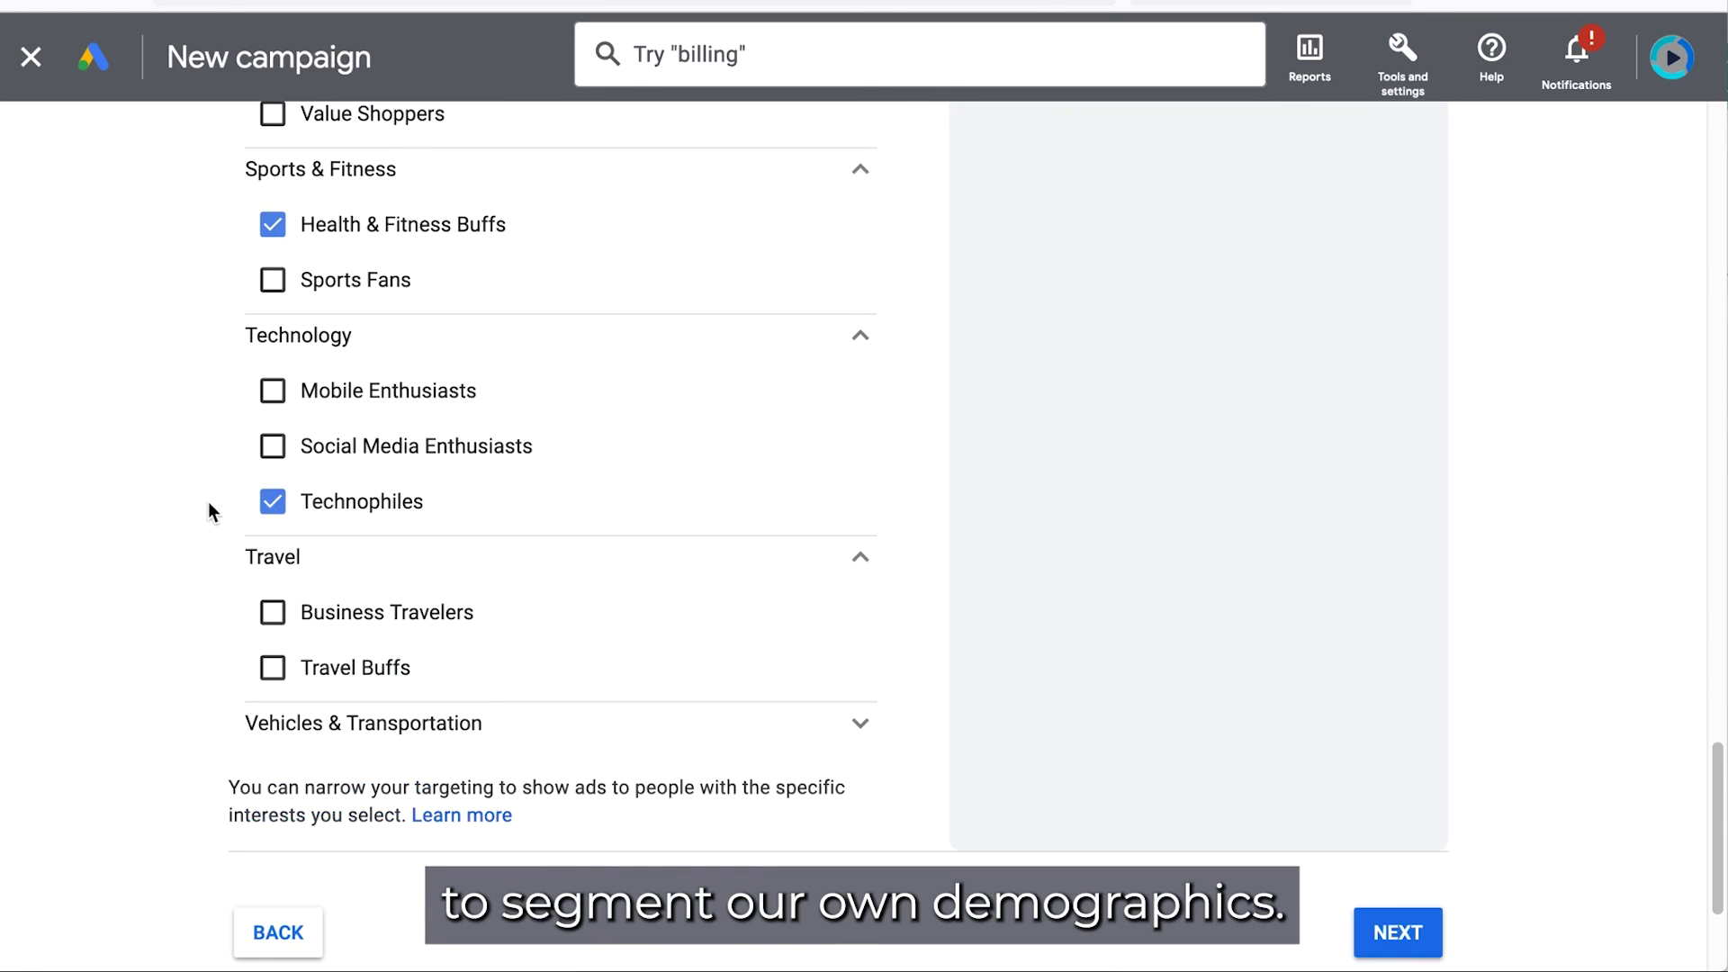
{"action": "left_click", "coordinate": [248, 609]}
{"action": "scroll", "coordinate": [225, 576], "scroll_direction": "down", "scroll_amount": 3}
{"action": "left_click", "coordinate": [216, 549]}
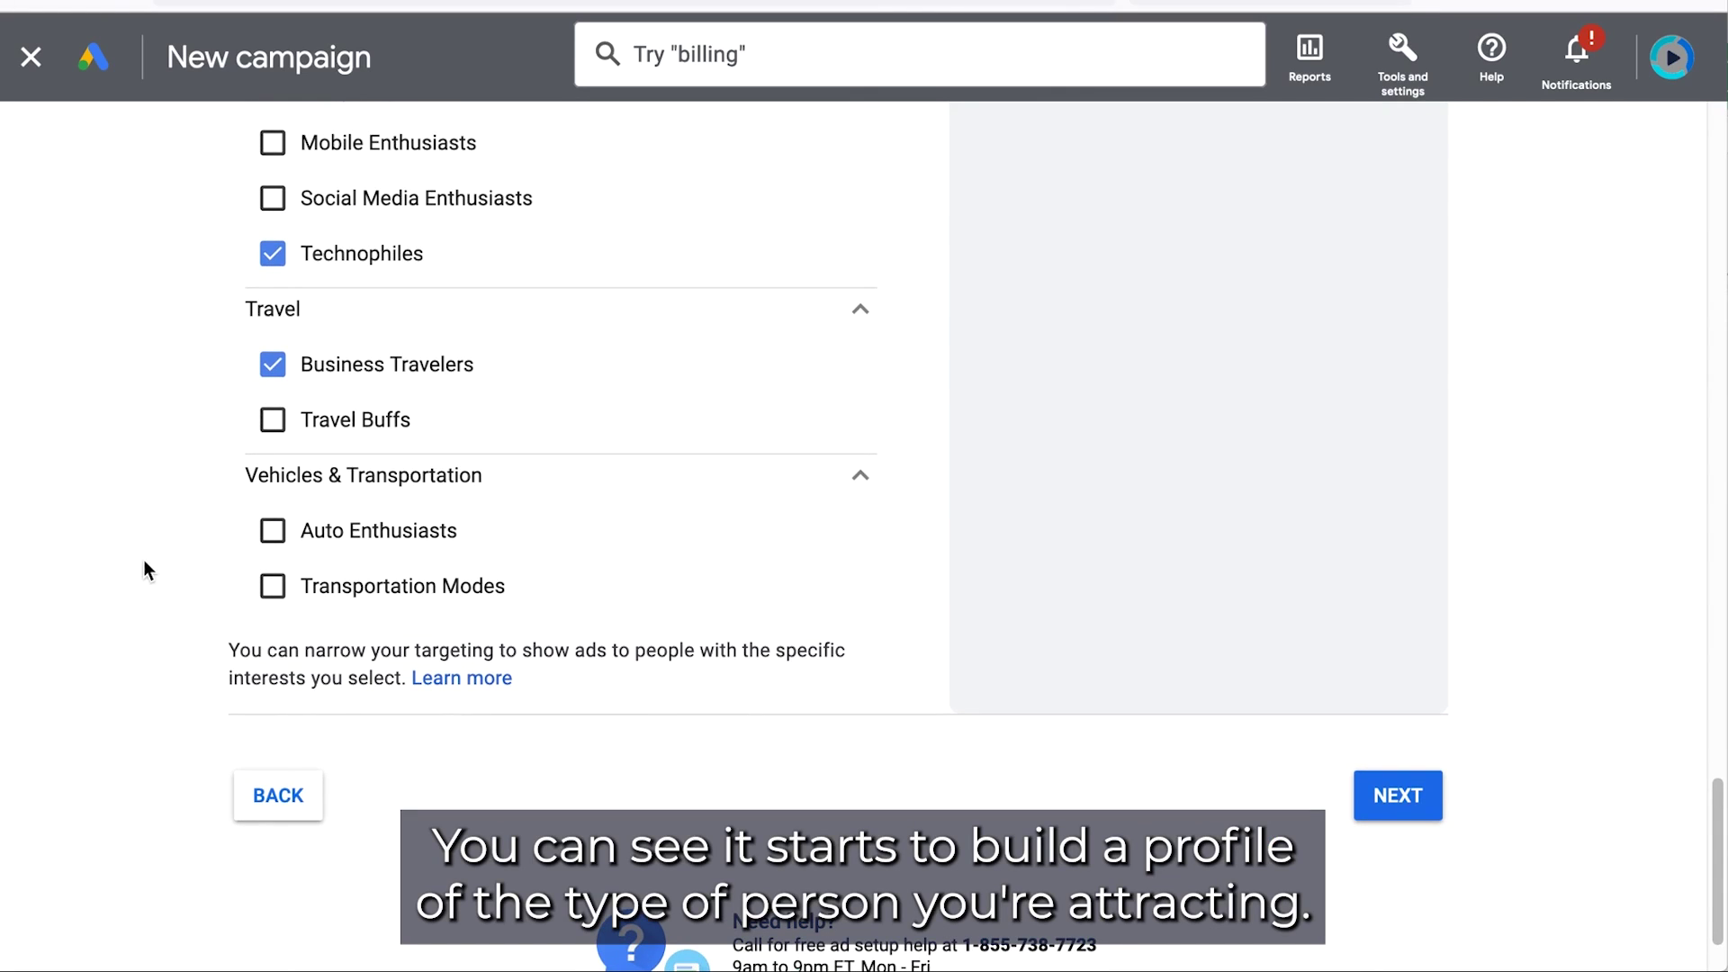
{"action": "left_click", "coordinate": [273, 530]}
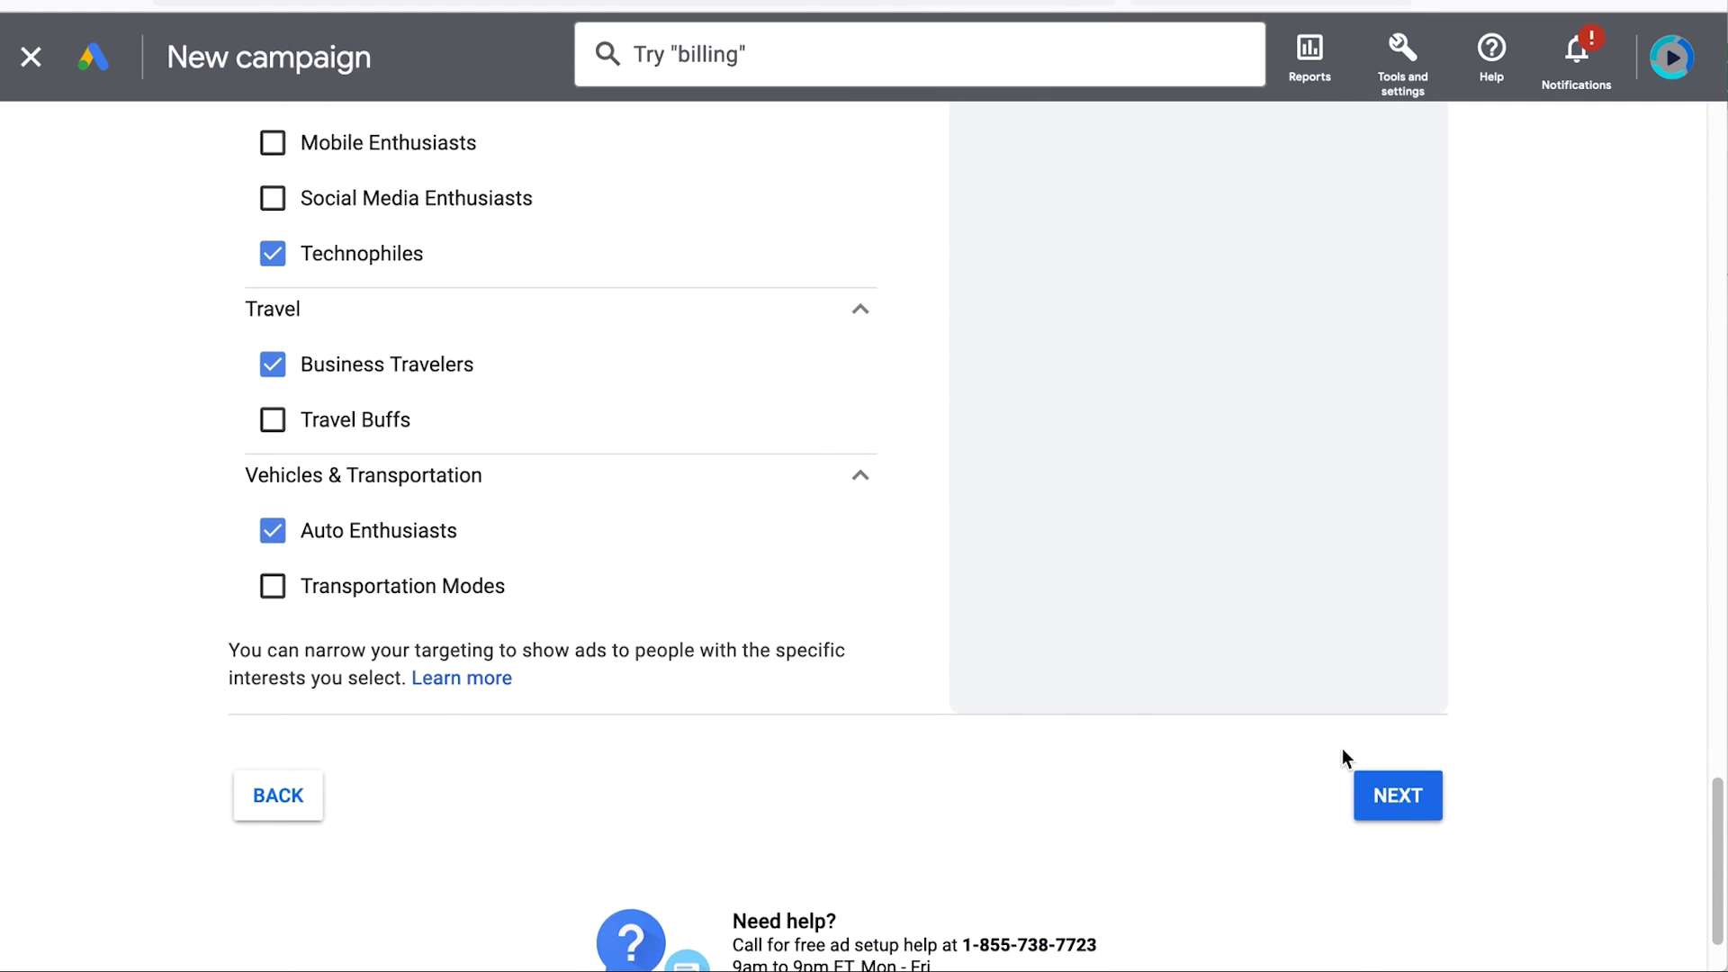
Lower the daily budget from $20.00 to $1.00
{"action": "left_click", "coordinate": [1398, 796]}
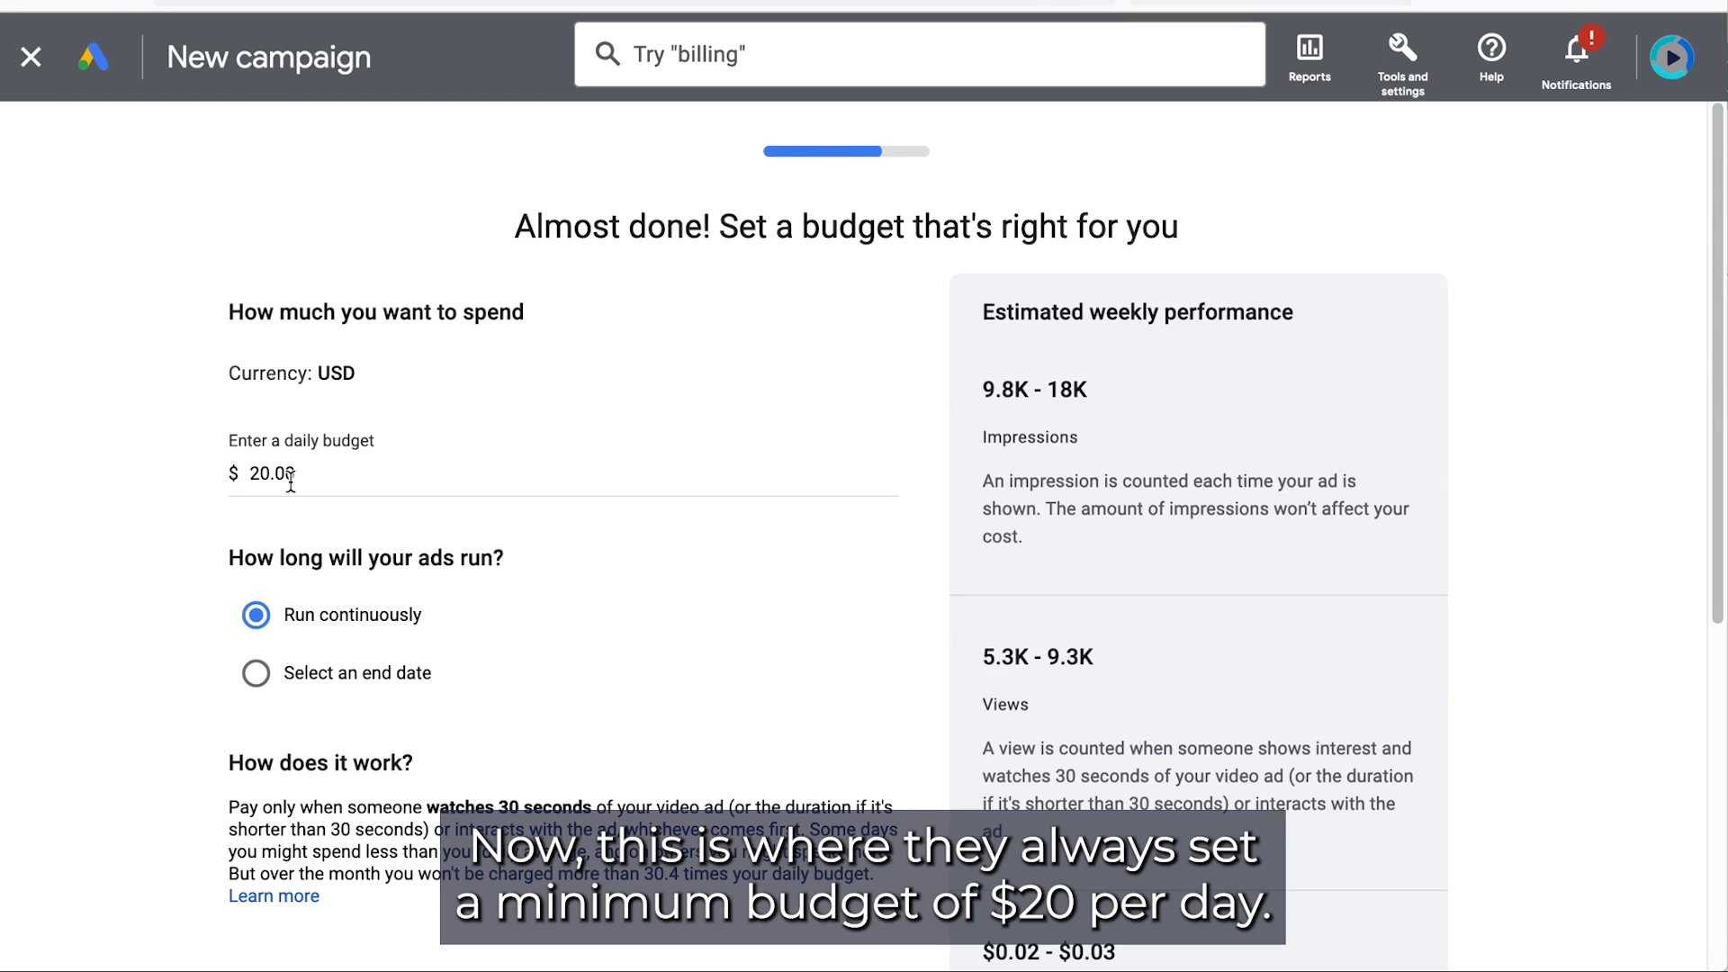
{"action": "left_click_drag", "start_coordinate": [301, 475], "coordinate": [242, 469]}
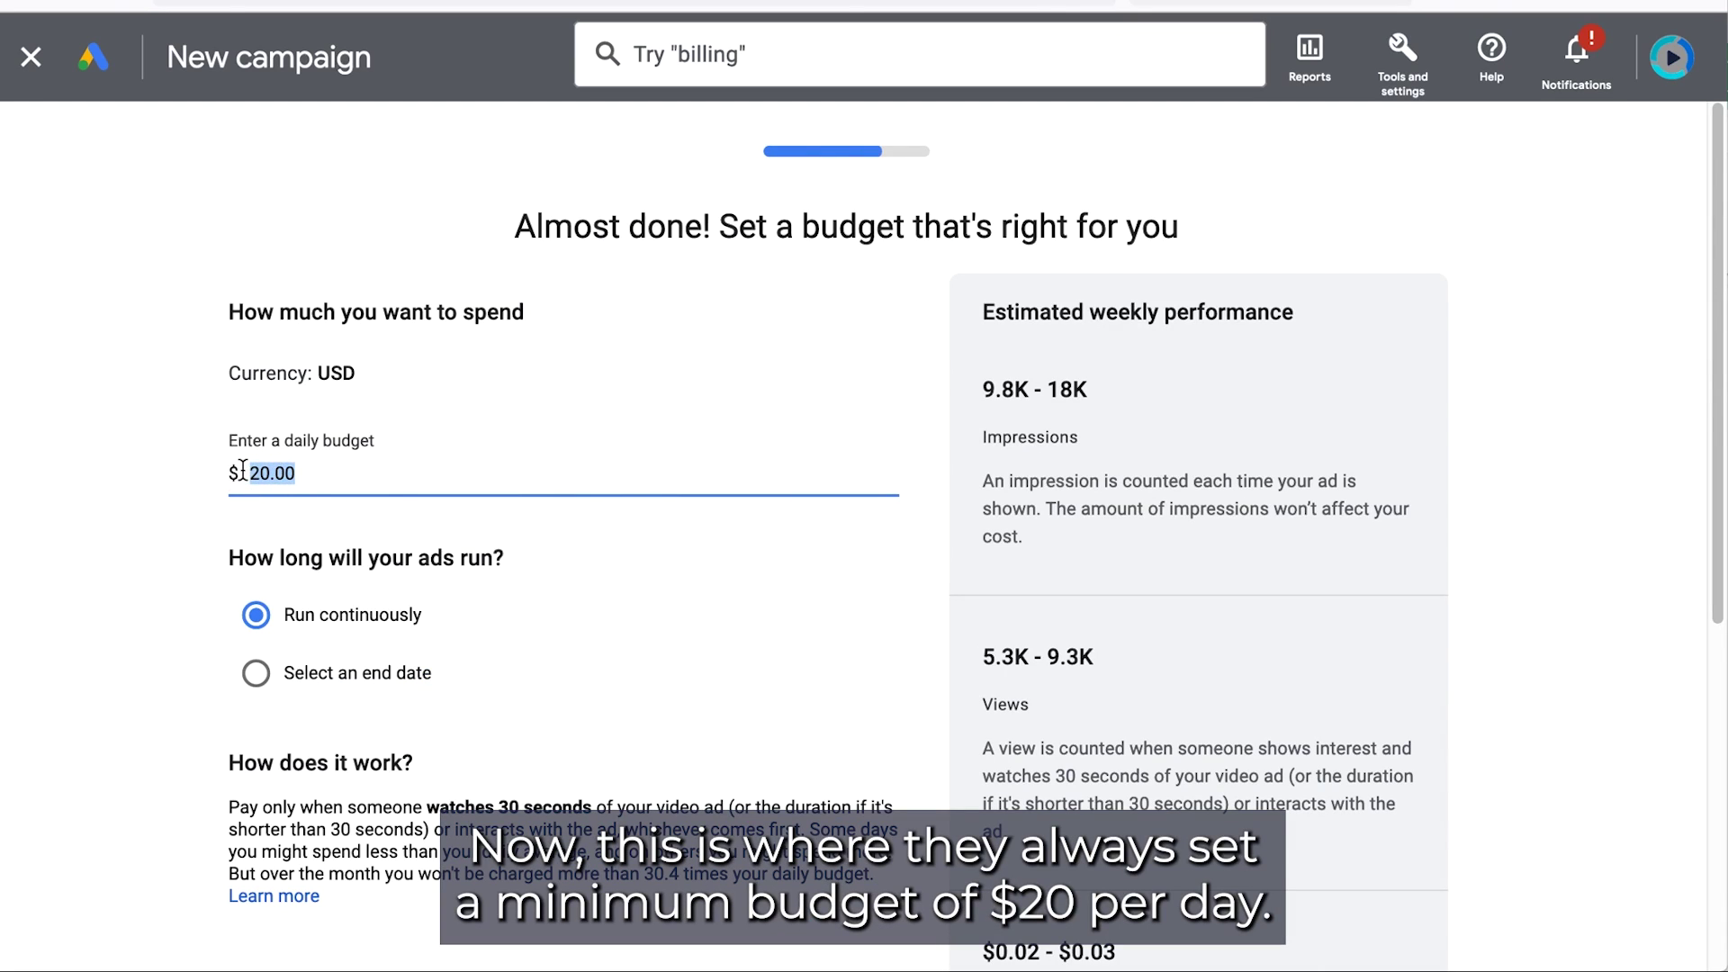
{"action": "type", "text": "1"}
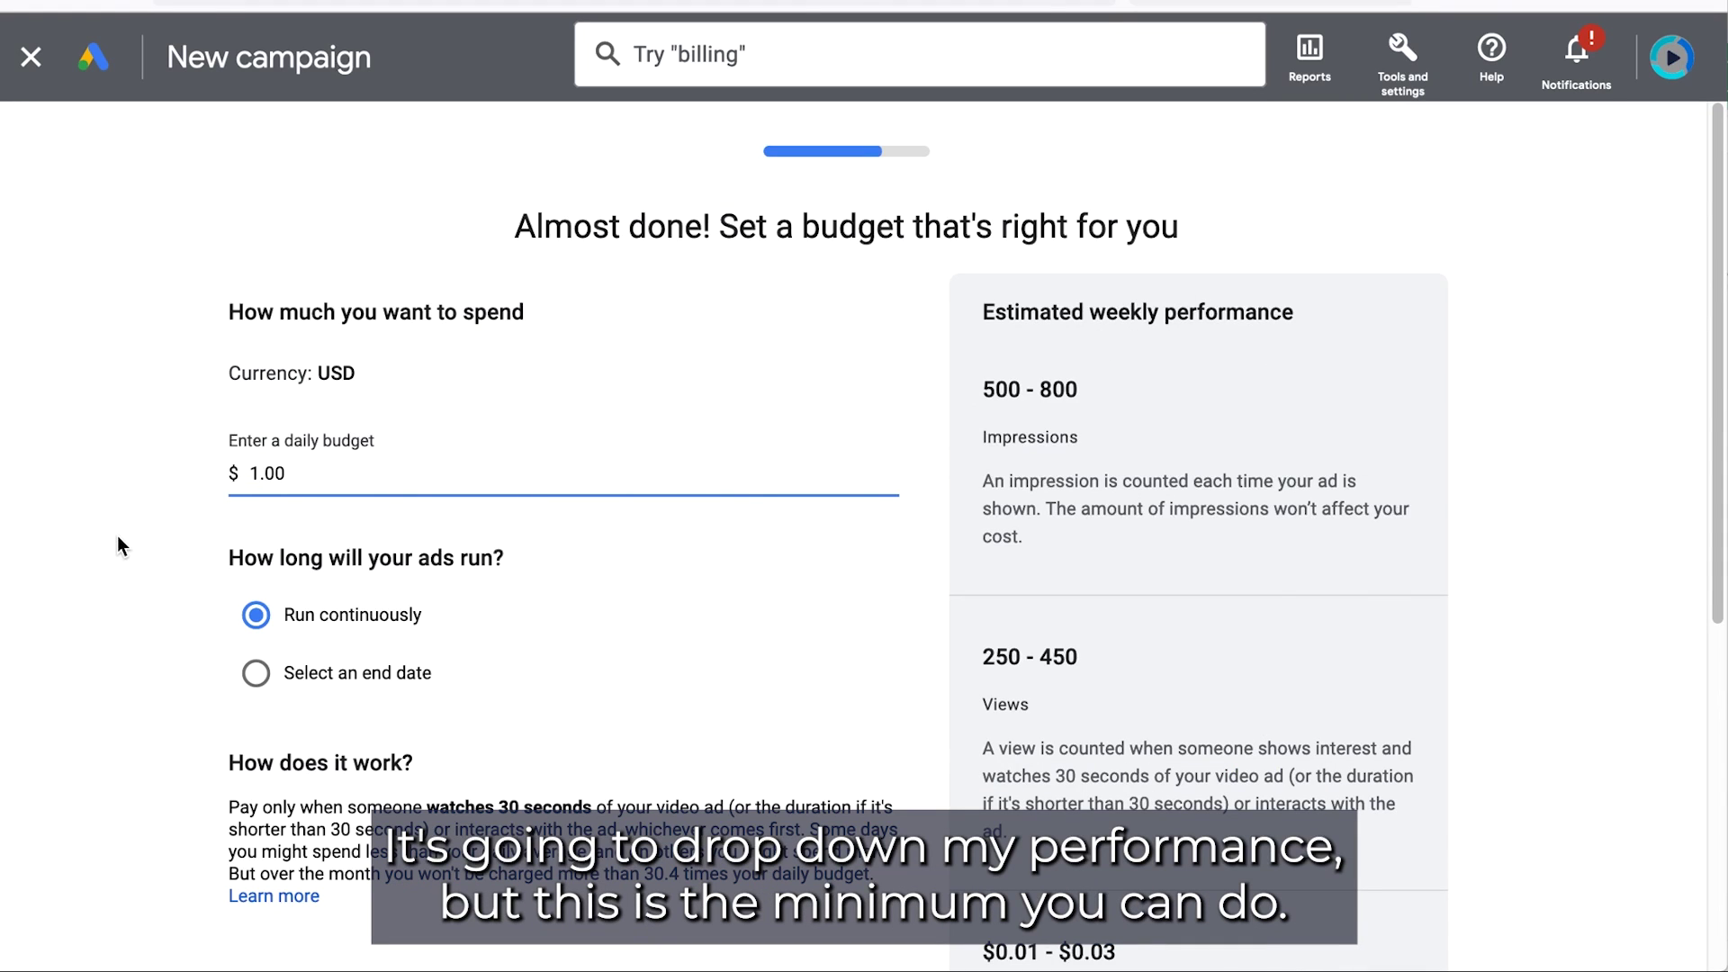
Give the ads an end date of March 19, 2022
{"action": "scroll", "coordinate": [117, 536], "scroll_direction": "down", "scroll_amount": 3}
{"action": "left_click", "coordinate": [256, 522]}
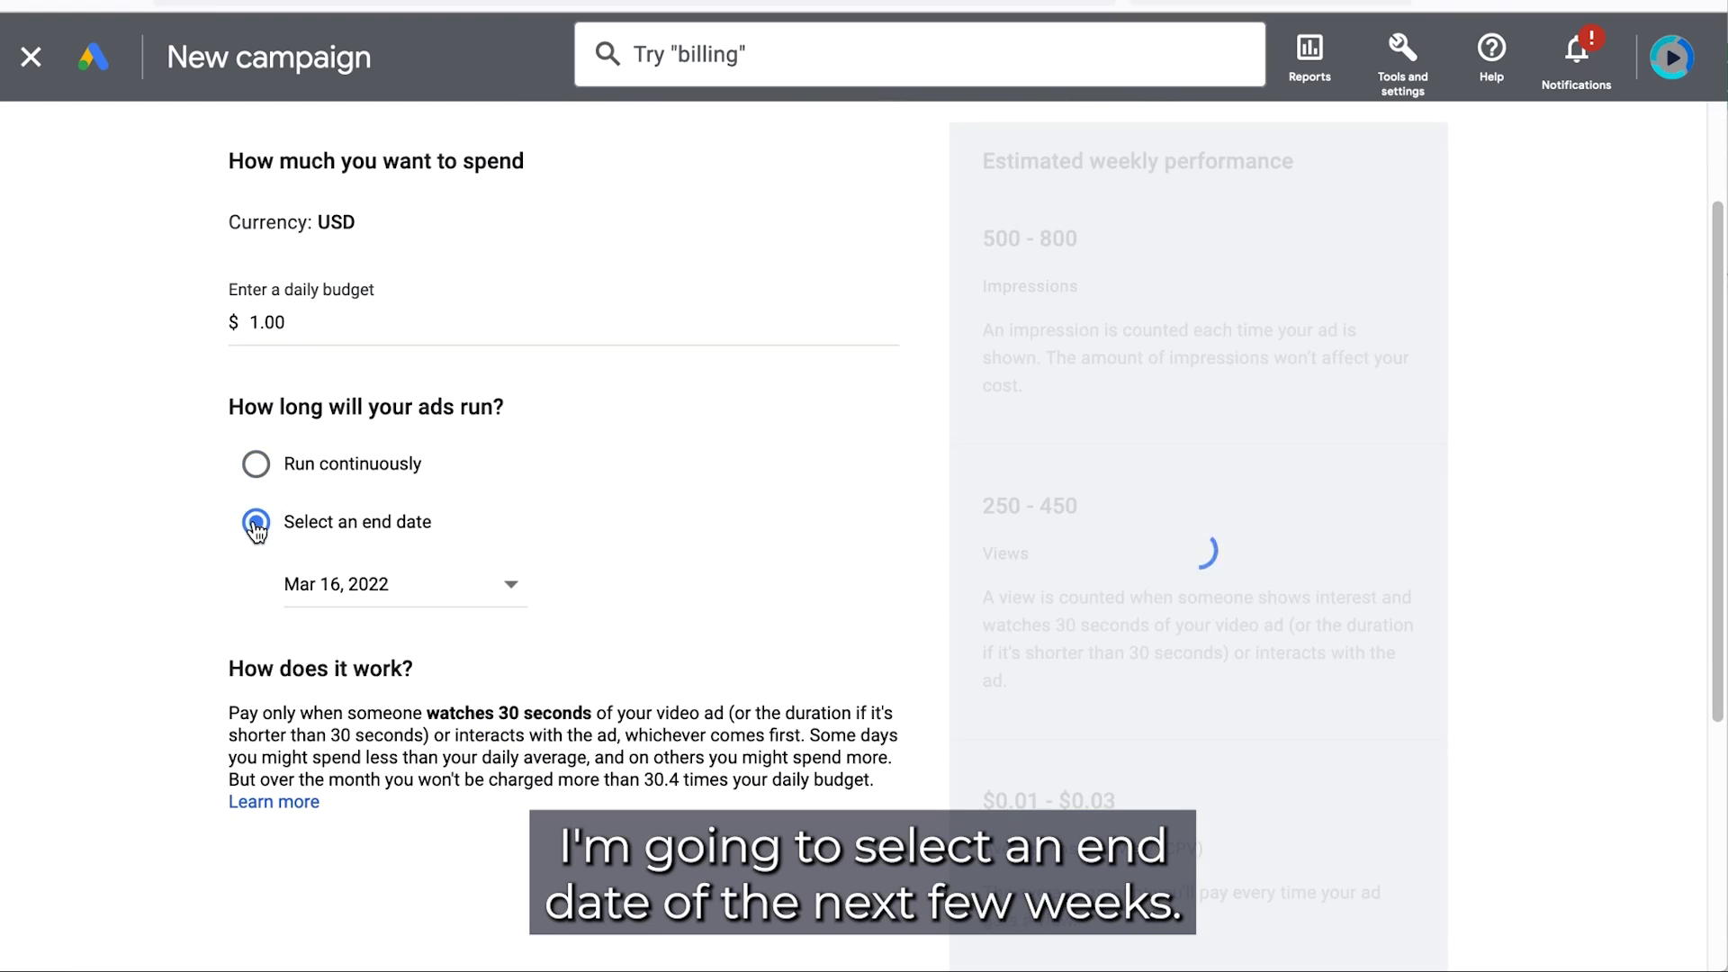
{"action": "left_click", "coordinate": [489, 587]}
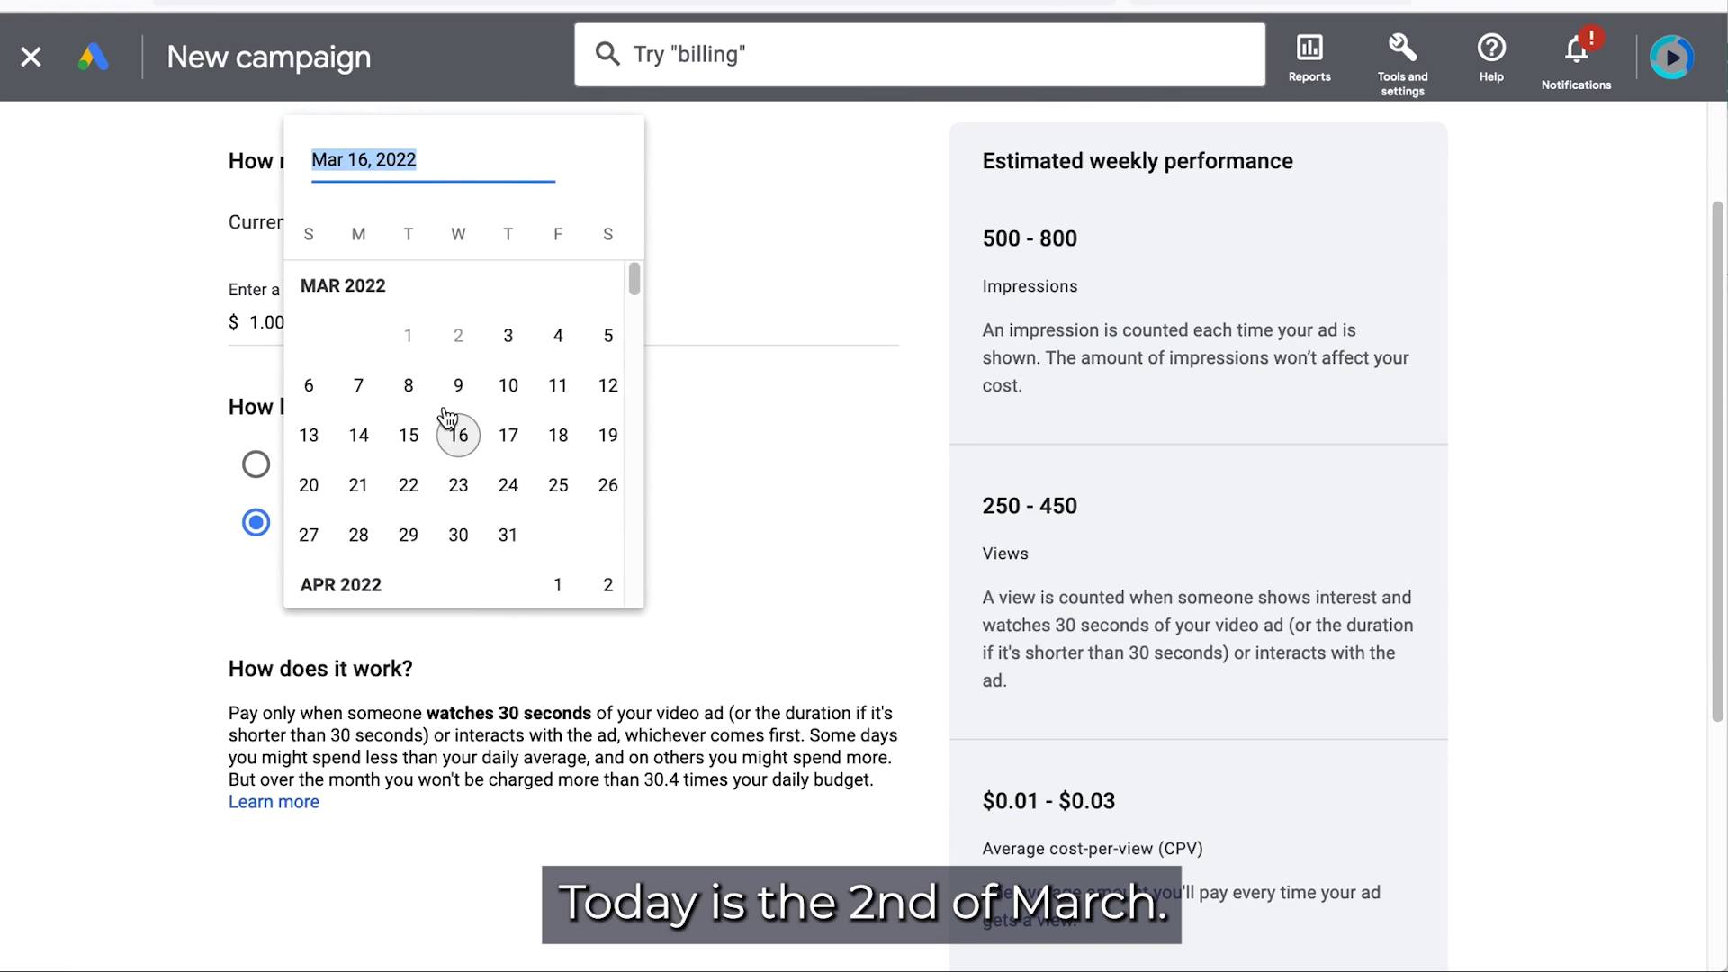
{"action": "left_click", "coordinate": [608, 434]}
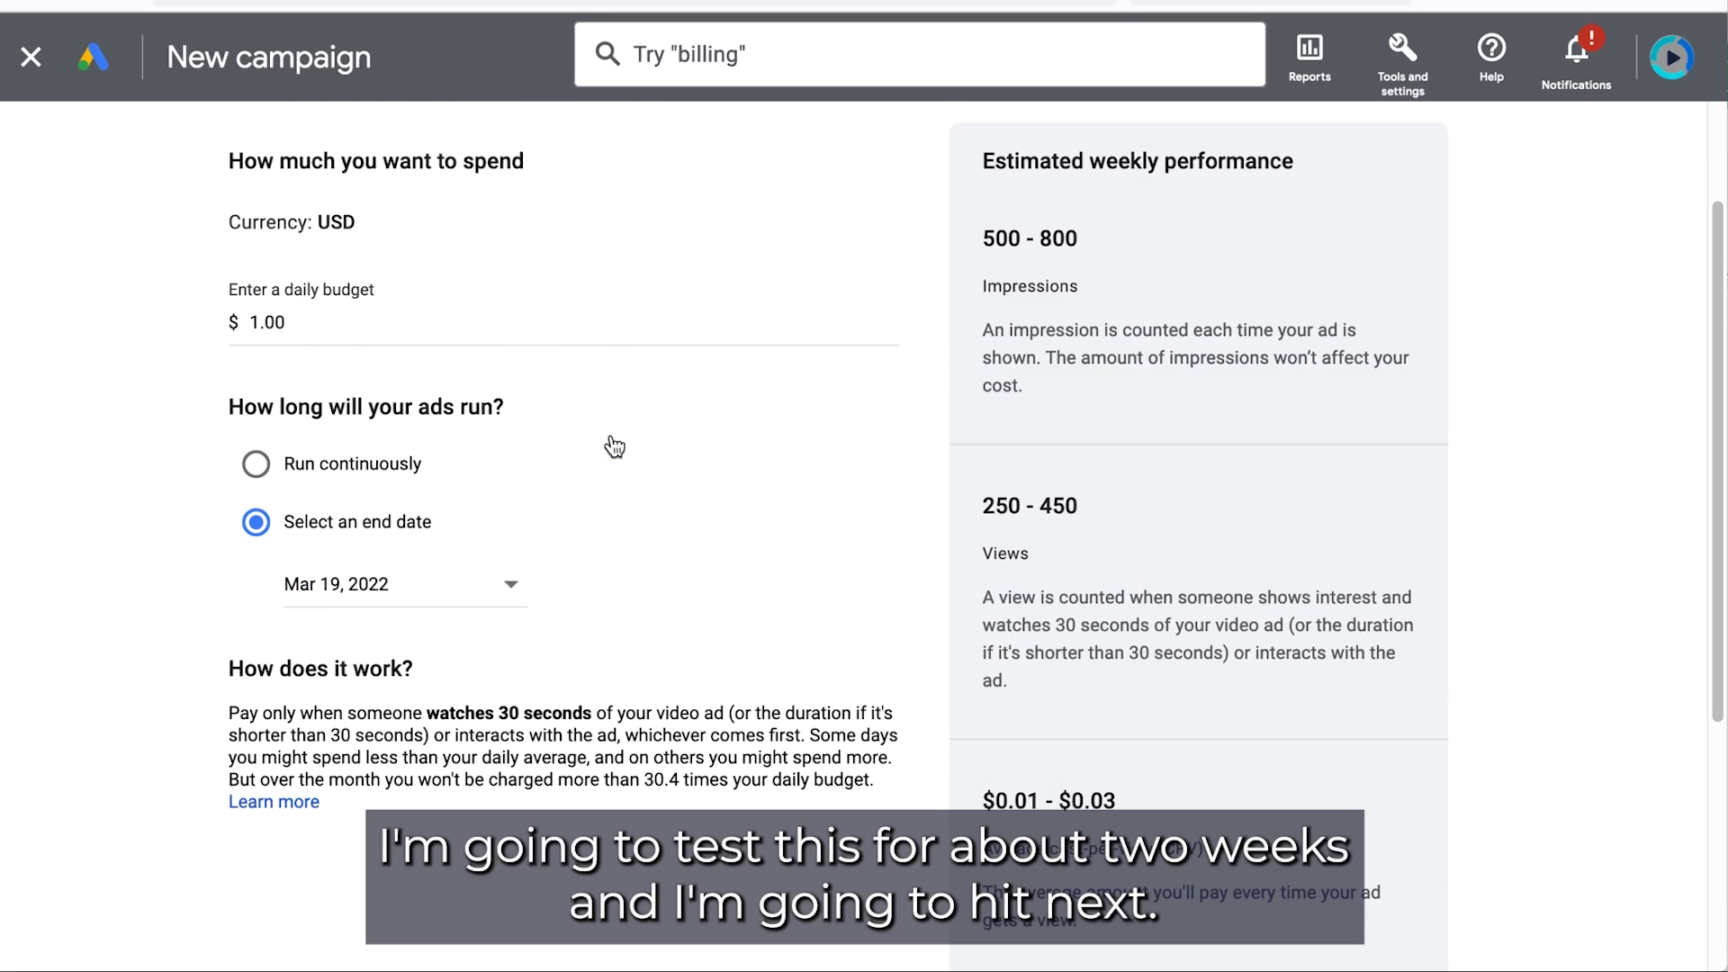
{"action": "scroll", "coordinate": [1092, 559], "scroll_direction": "down", "scroll_amount": 5}
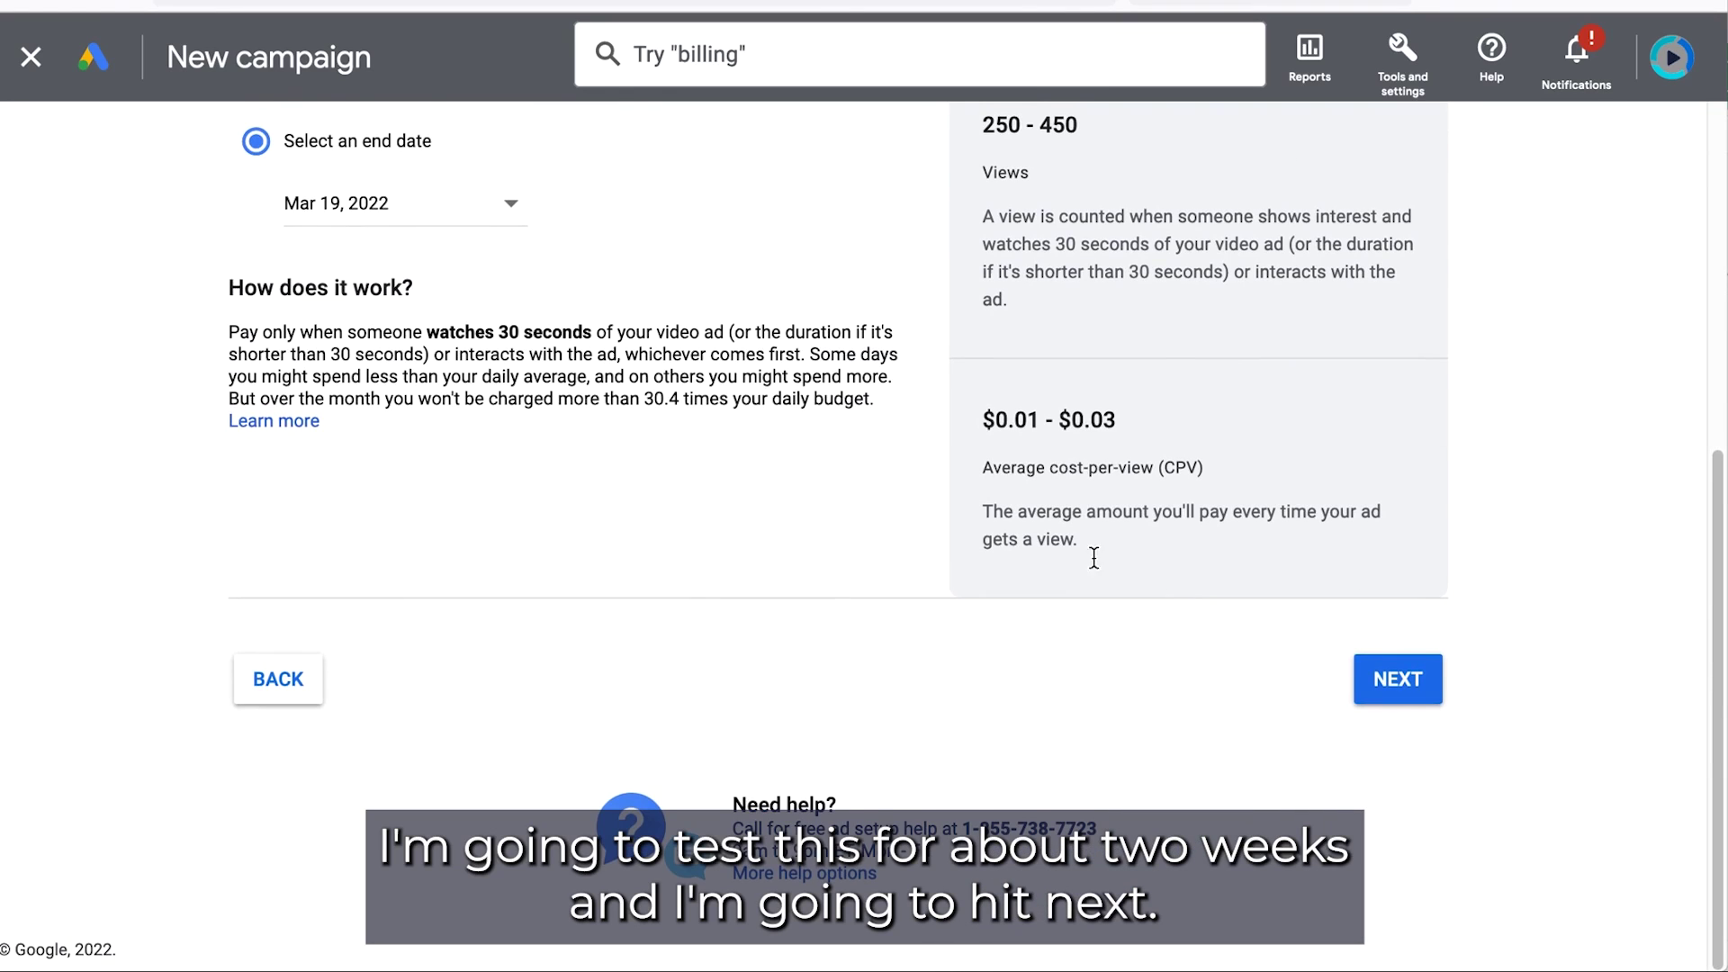
On the review step, rename the campaign to 'Speaker Reels PH 3.2.22'
{"action": "left_click", "coordinate": [1408, 682]}
{"action": "left_click", "coordinate": [831, 345]}
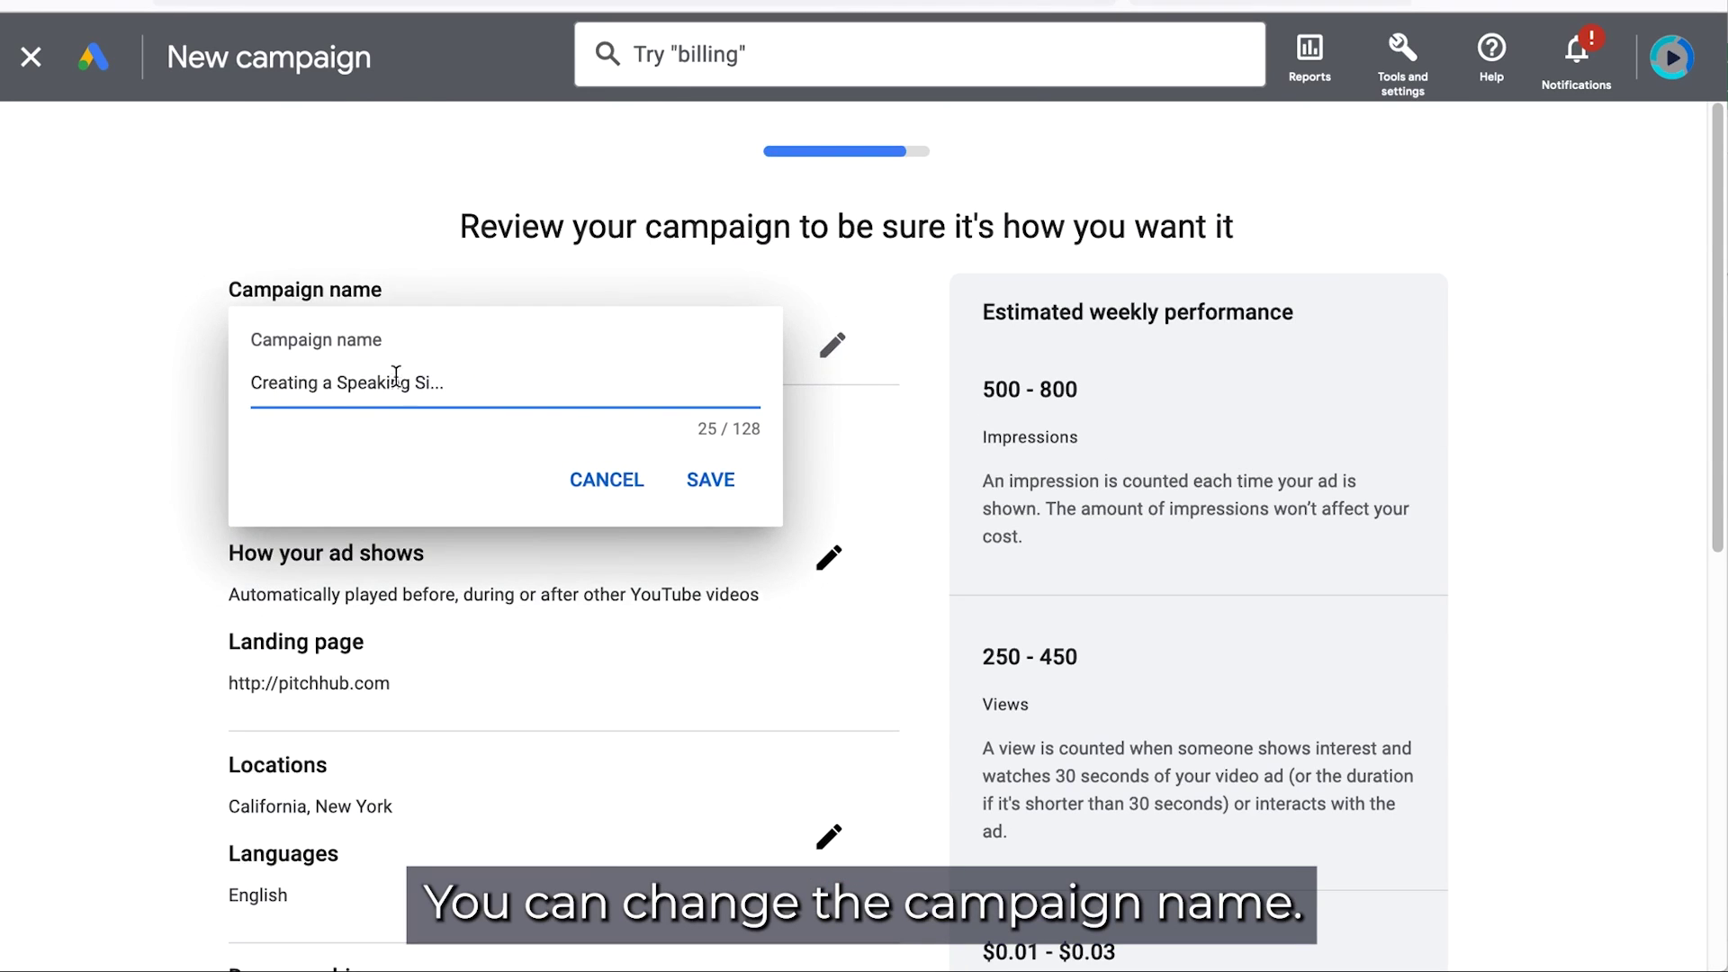
{"action": "key", "text": "ctrl+a"}
{"action": "type", "text": "S"}
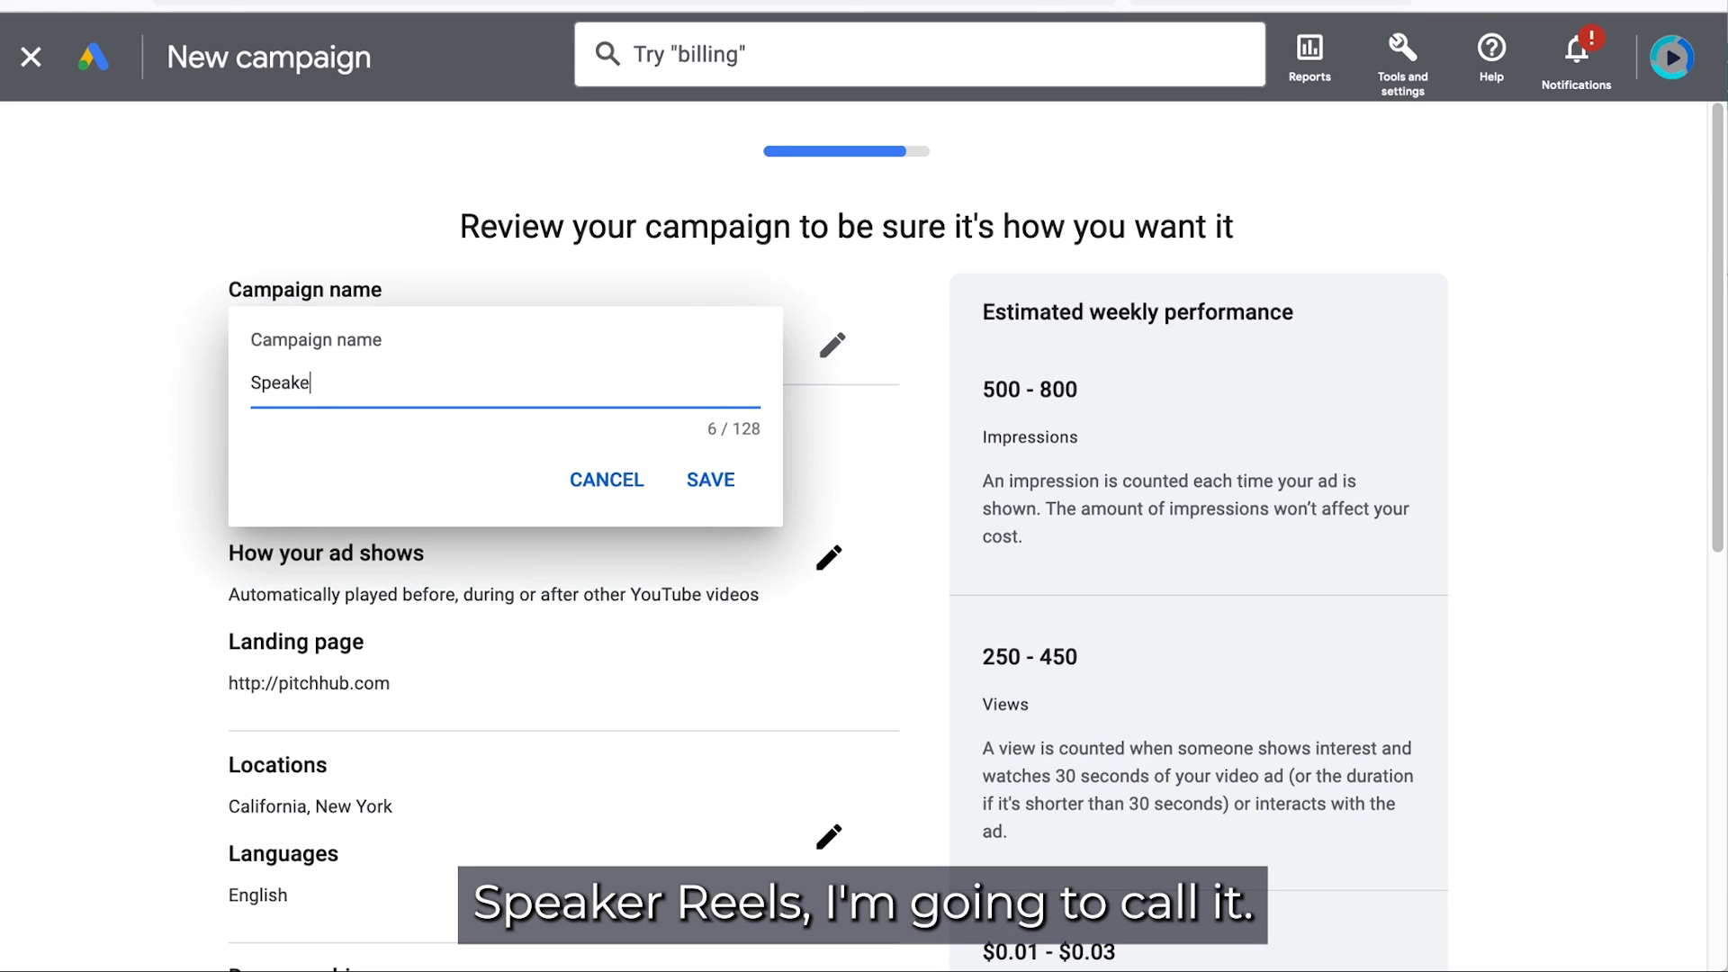
{"action": "type", "text": "peaker Reels PH 3.2.22"}
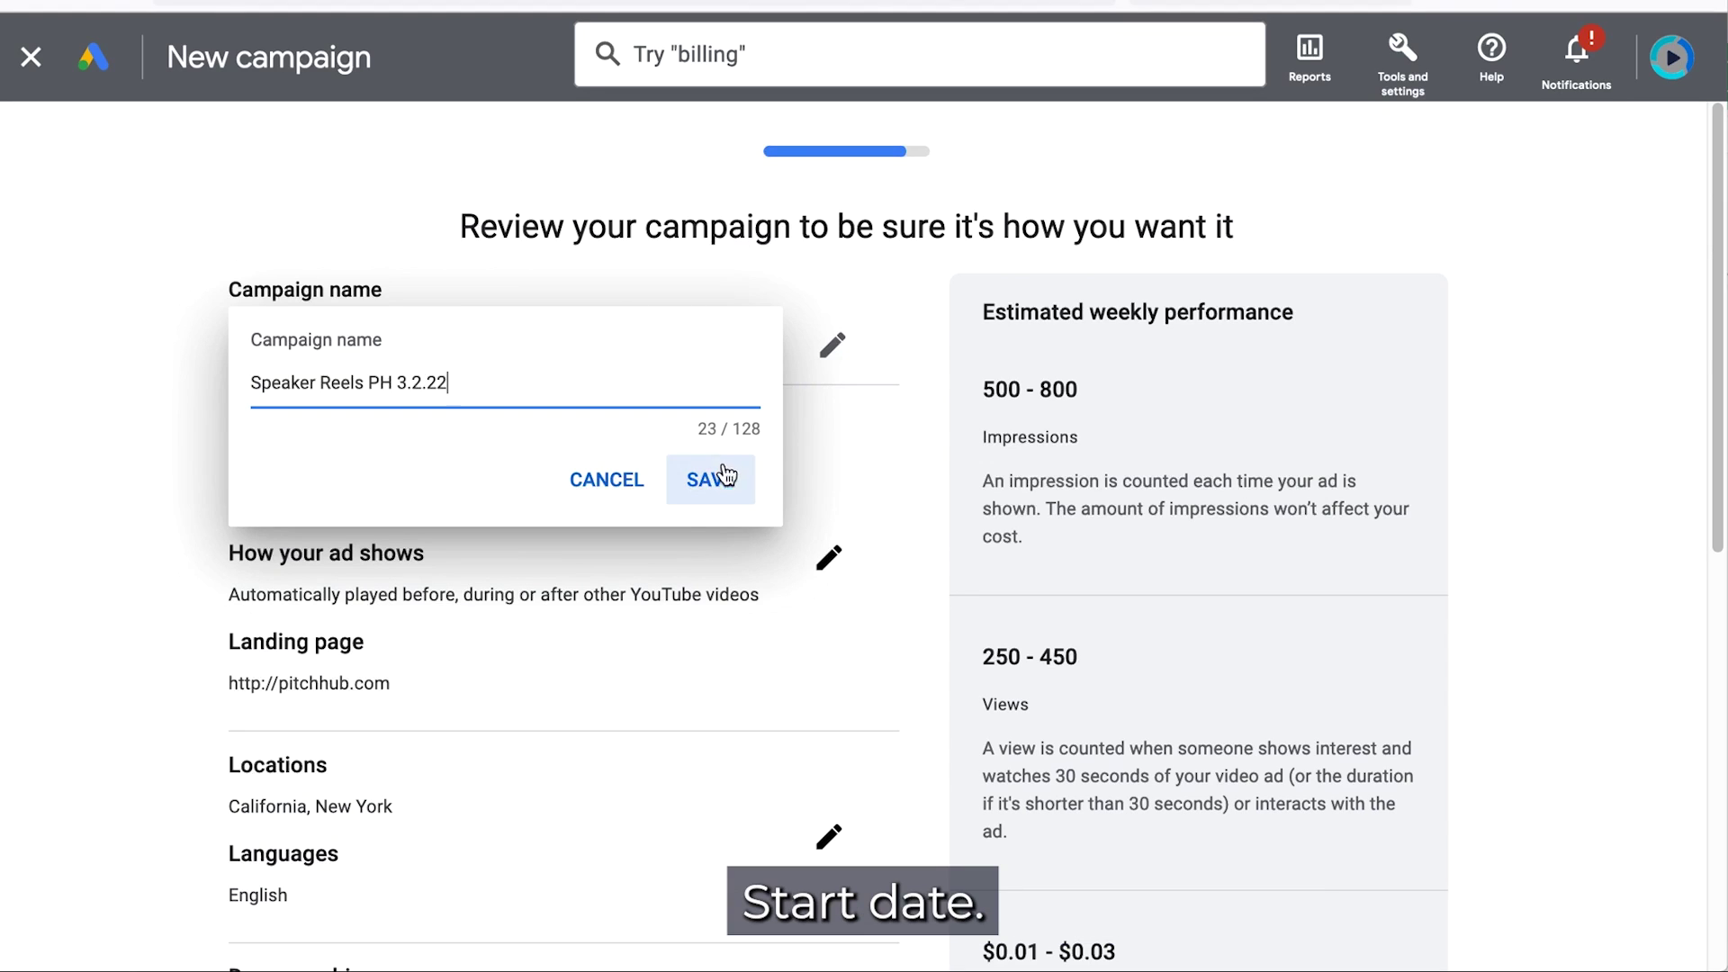
{"action": "left_click", "coordinate": [710, 479]}
{"action": "scroll", "coordinate": [223, 417], "scroll_direction": "down", "scroll_amount": 2}
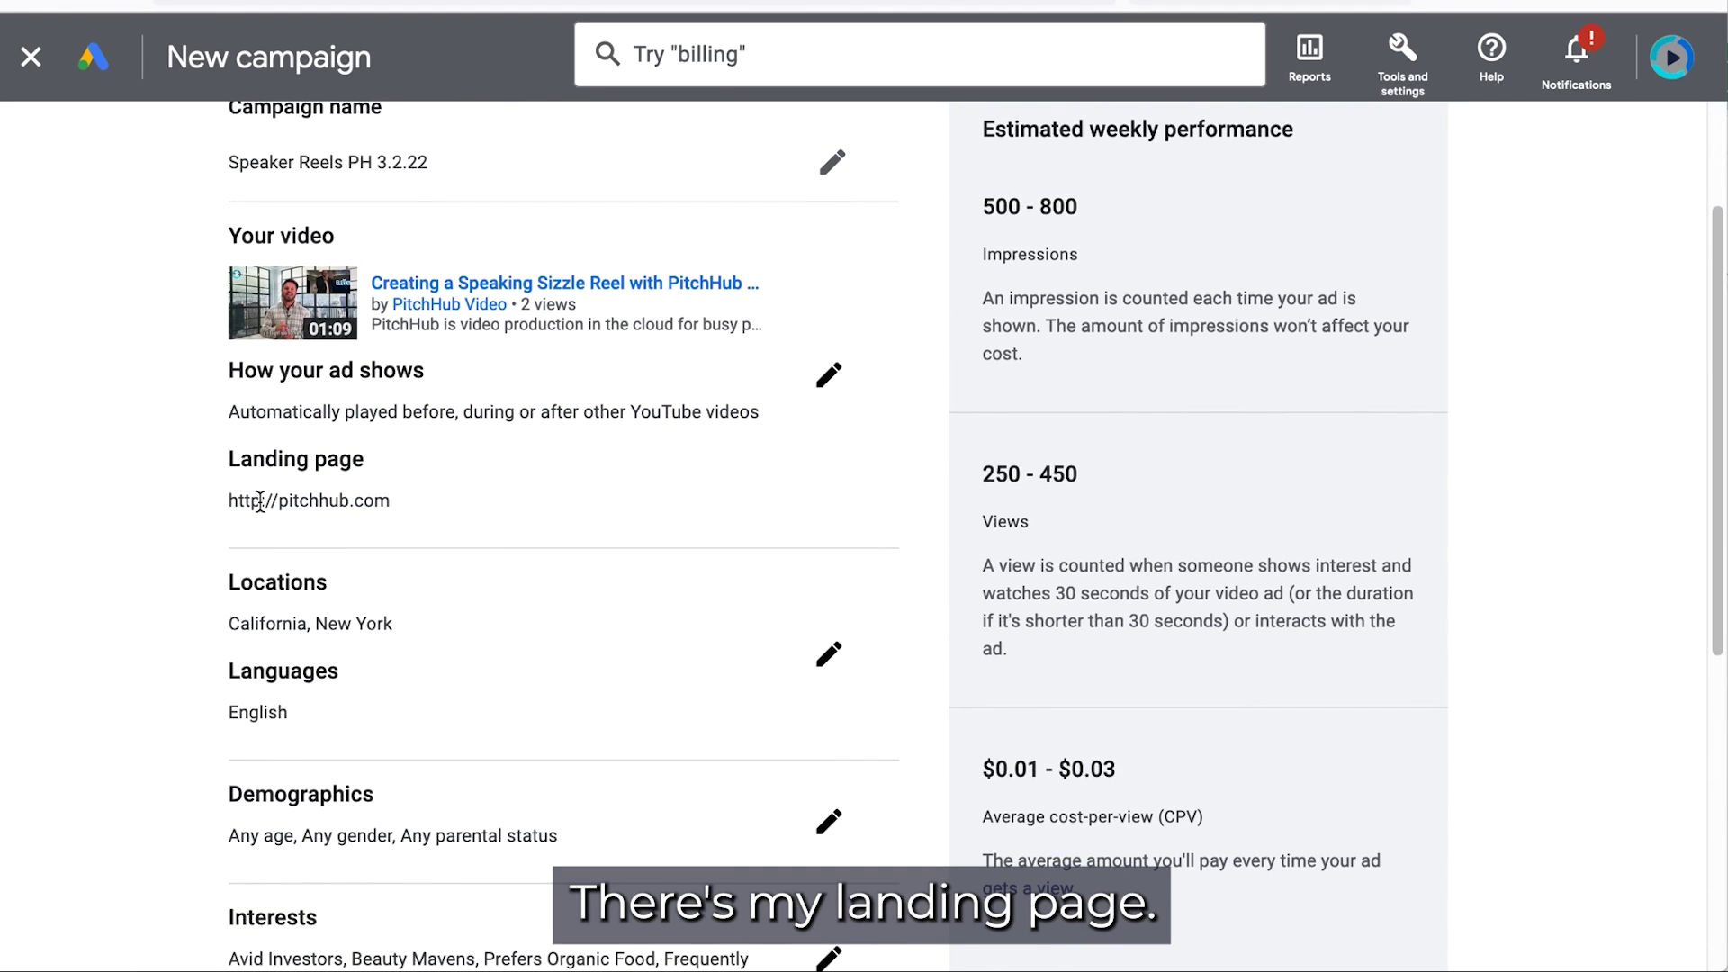
{"action": "left_click", "coordinate": [826, 376]}
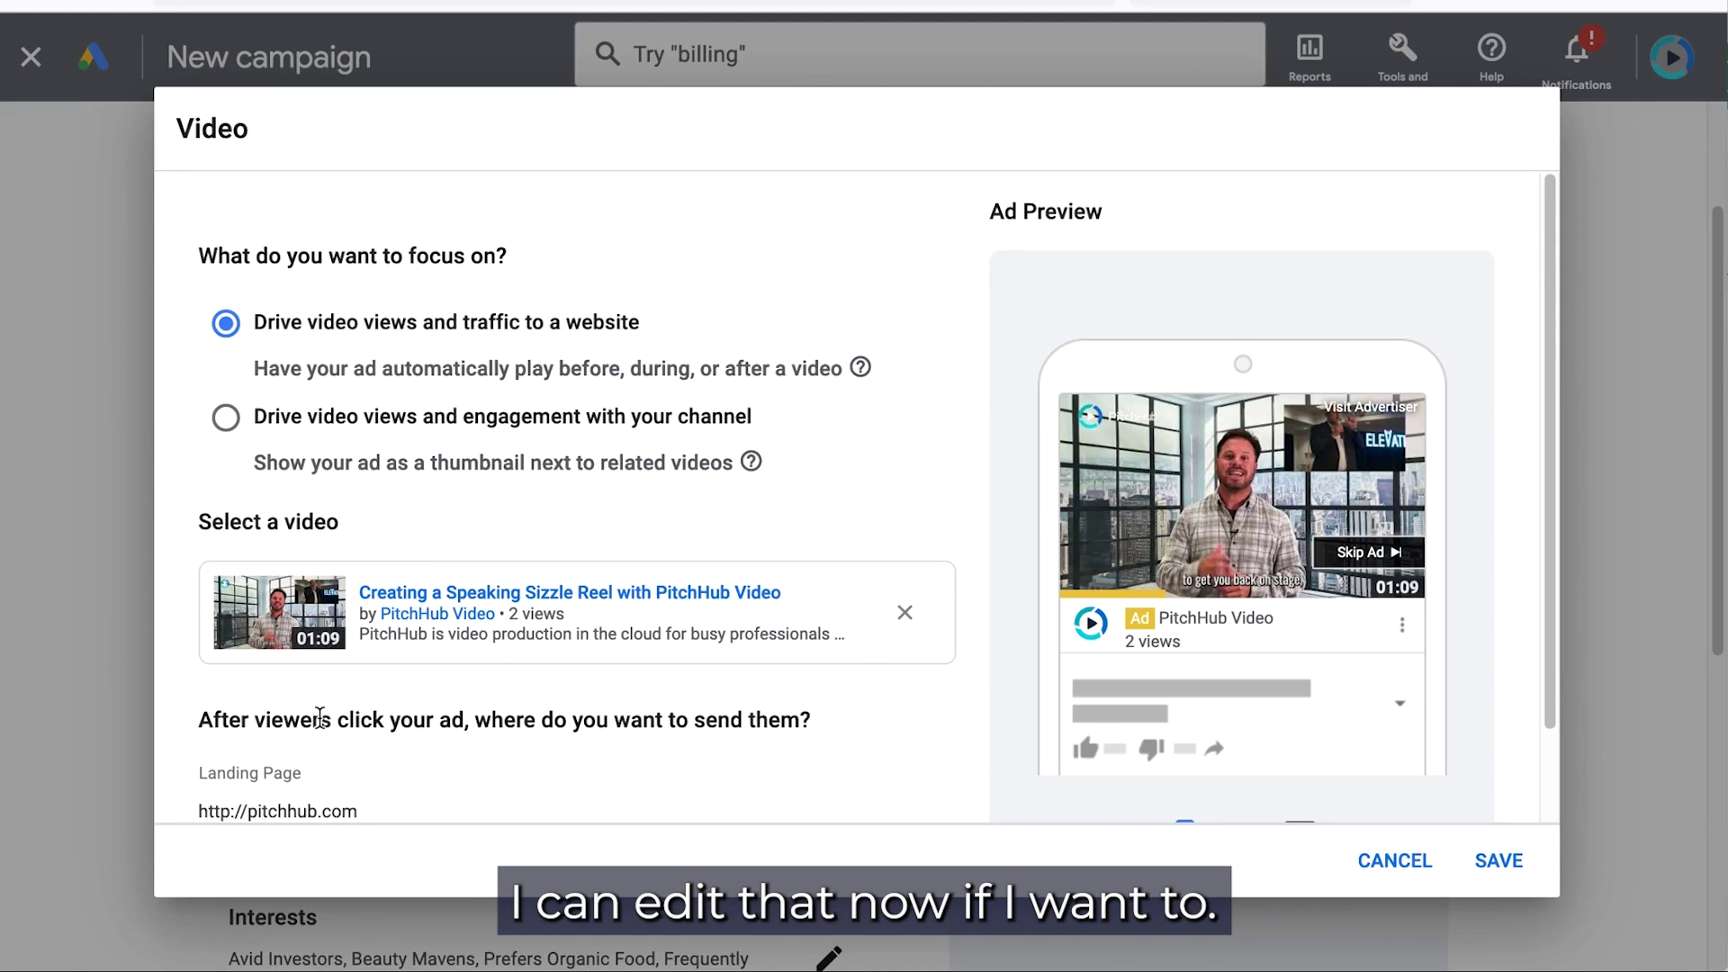
{"action": "scroll", "coordinate": [320, 718], "scroll_direction": "down", "scroll_amount": 1}
{"action": "left_click", "coordinate": [235, 717]}
{"action": "type", "text": "s"}
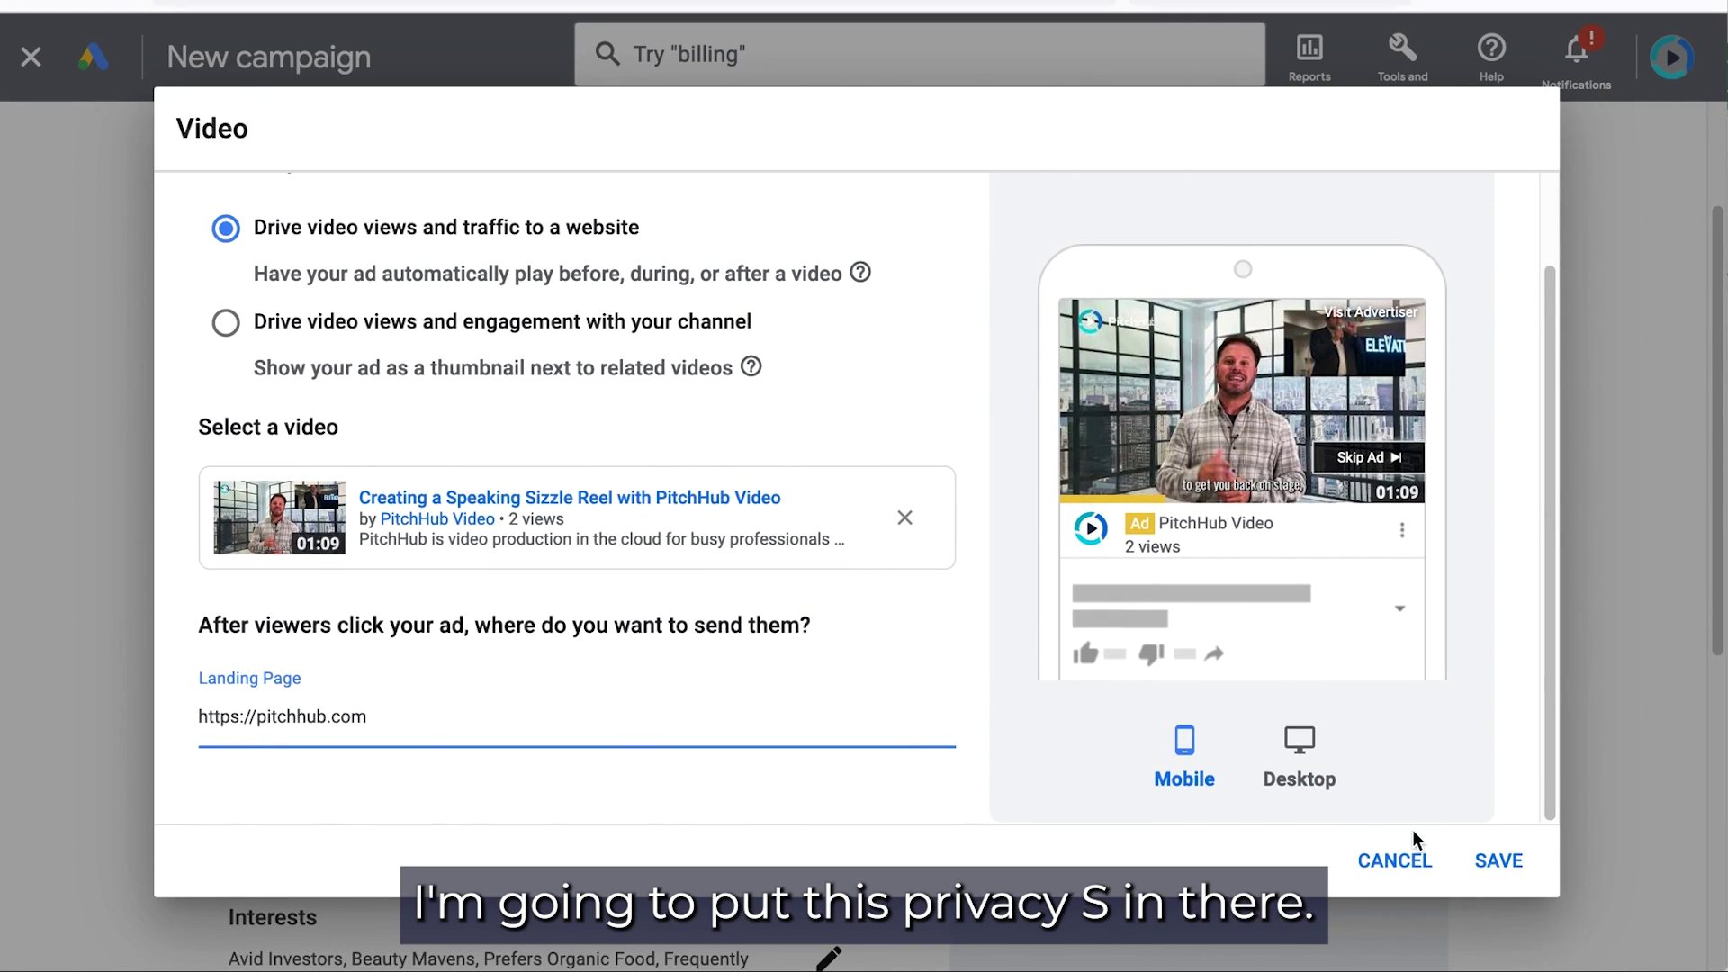
{"action": "left_click", "coordinate": [1498, 860]}
{"action": "scroll", "coordinate": [451, 494], "scroll_direction": "down", "scroll_amount": 4}
{"action": "scroll", "coordinate": [214, 731], "scroll_direction": "down", "scroll_amount": 2}
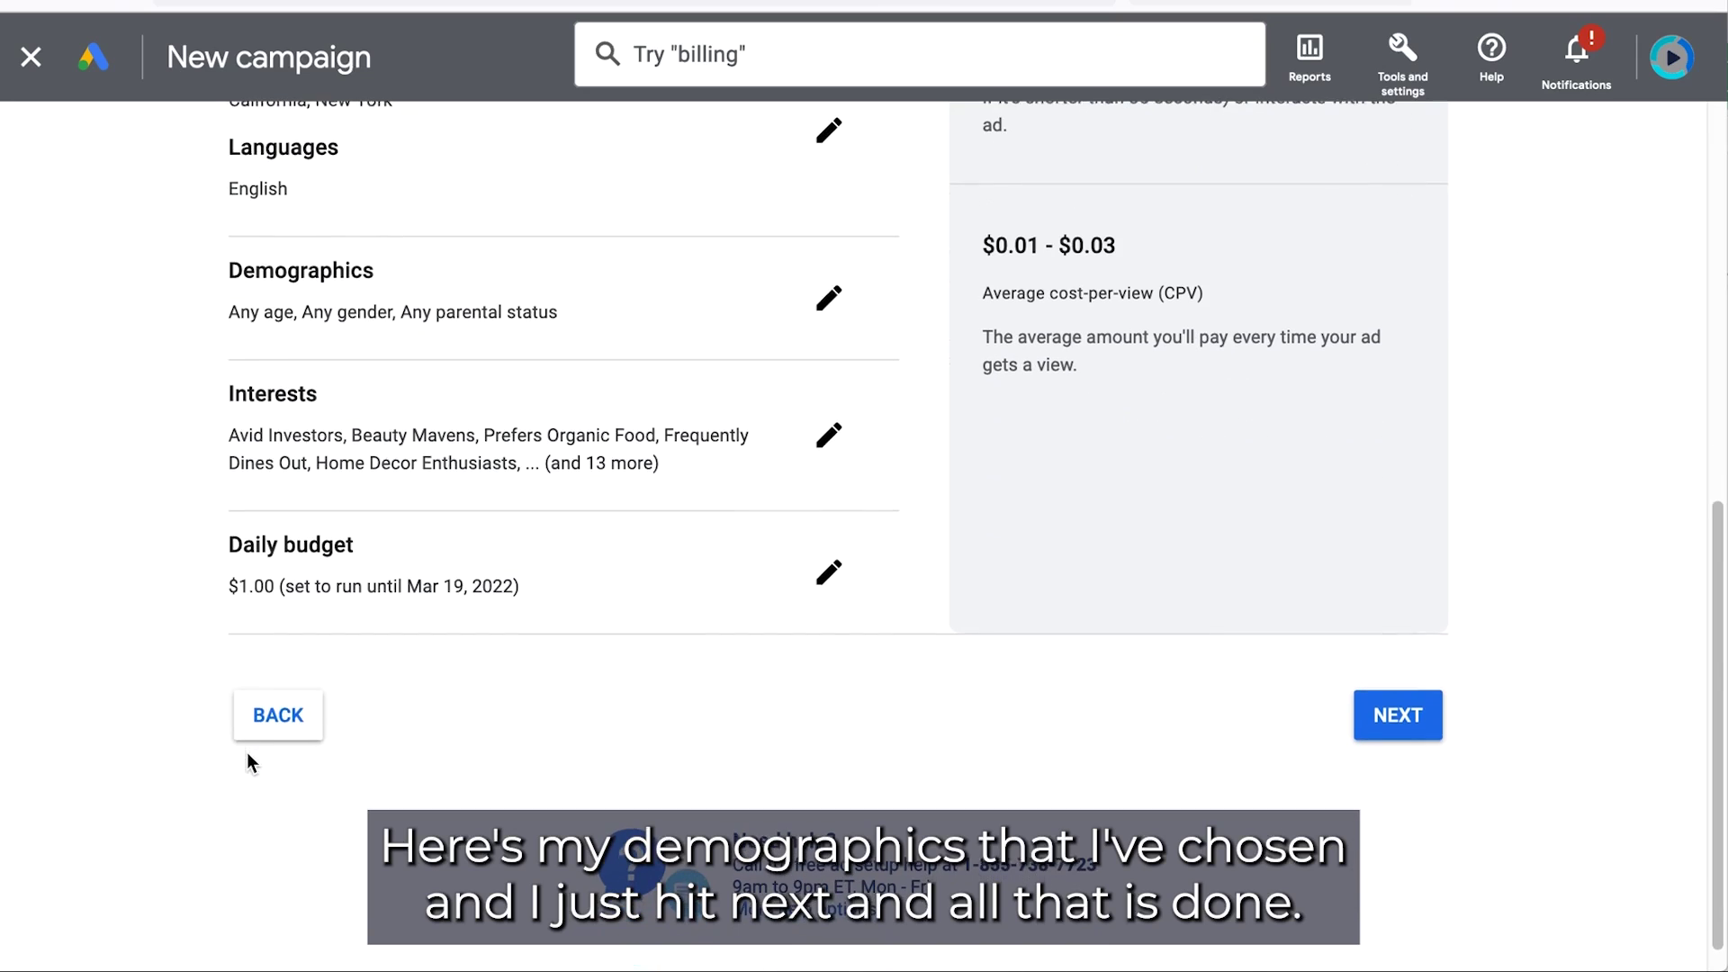
{"action": "left_click", "coordinate": [1397, 713]}
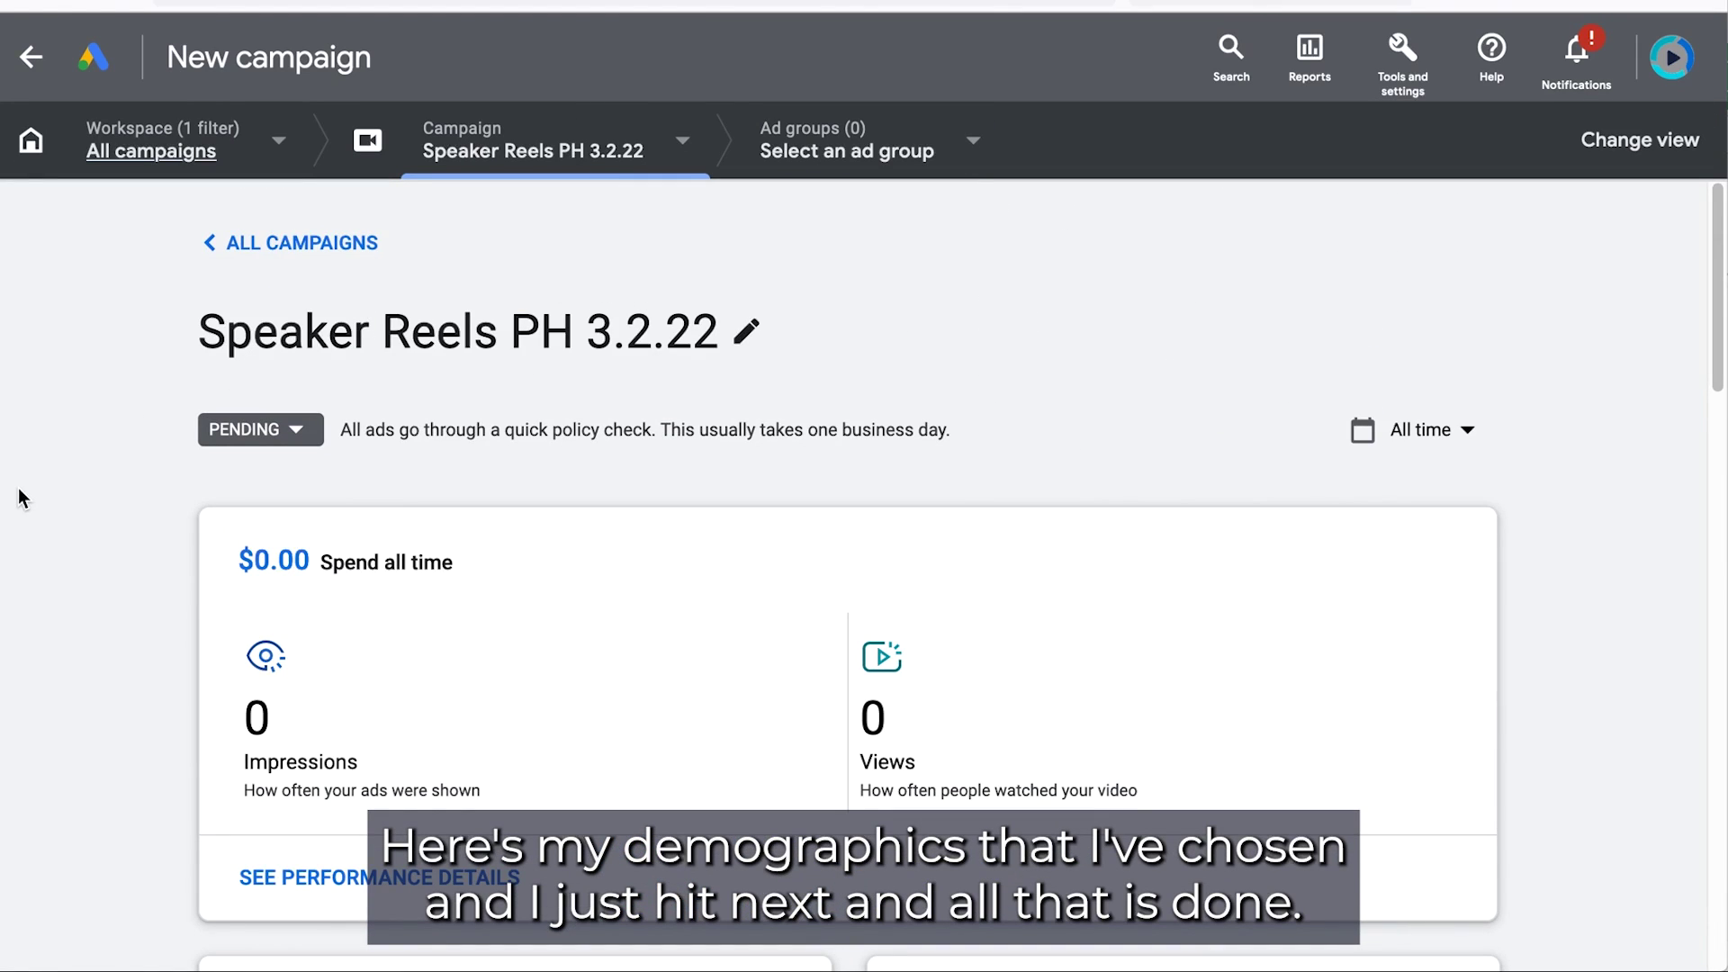
Go back from the pending campaign page to the All campaigns overview
{"action": "scroll", "coordinate": [7, 693], "scroll_direction": "down", "scroll_amount": 4}
{"action": "scroll", "coordinate": [6, 693], "scroll_direction": "up", "scroll_amount": 5}
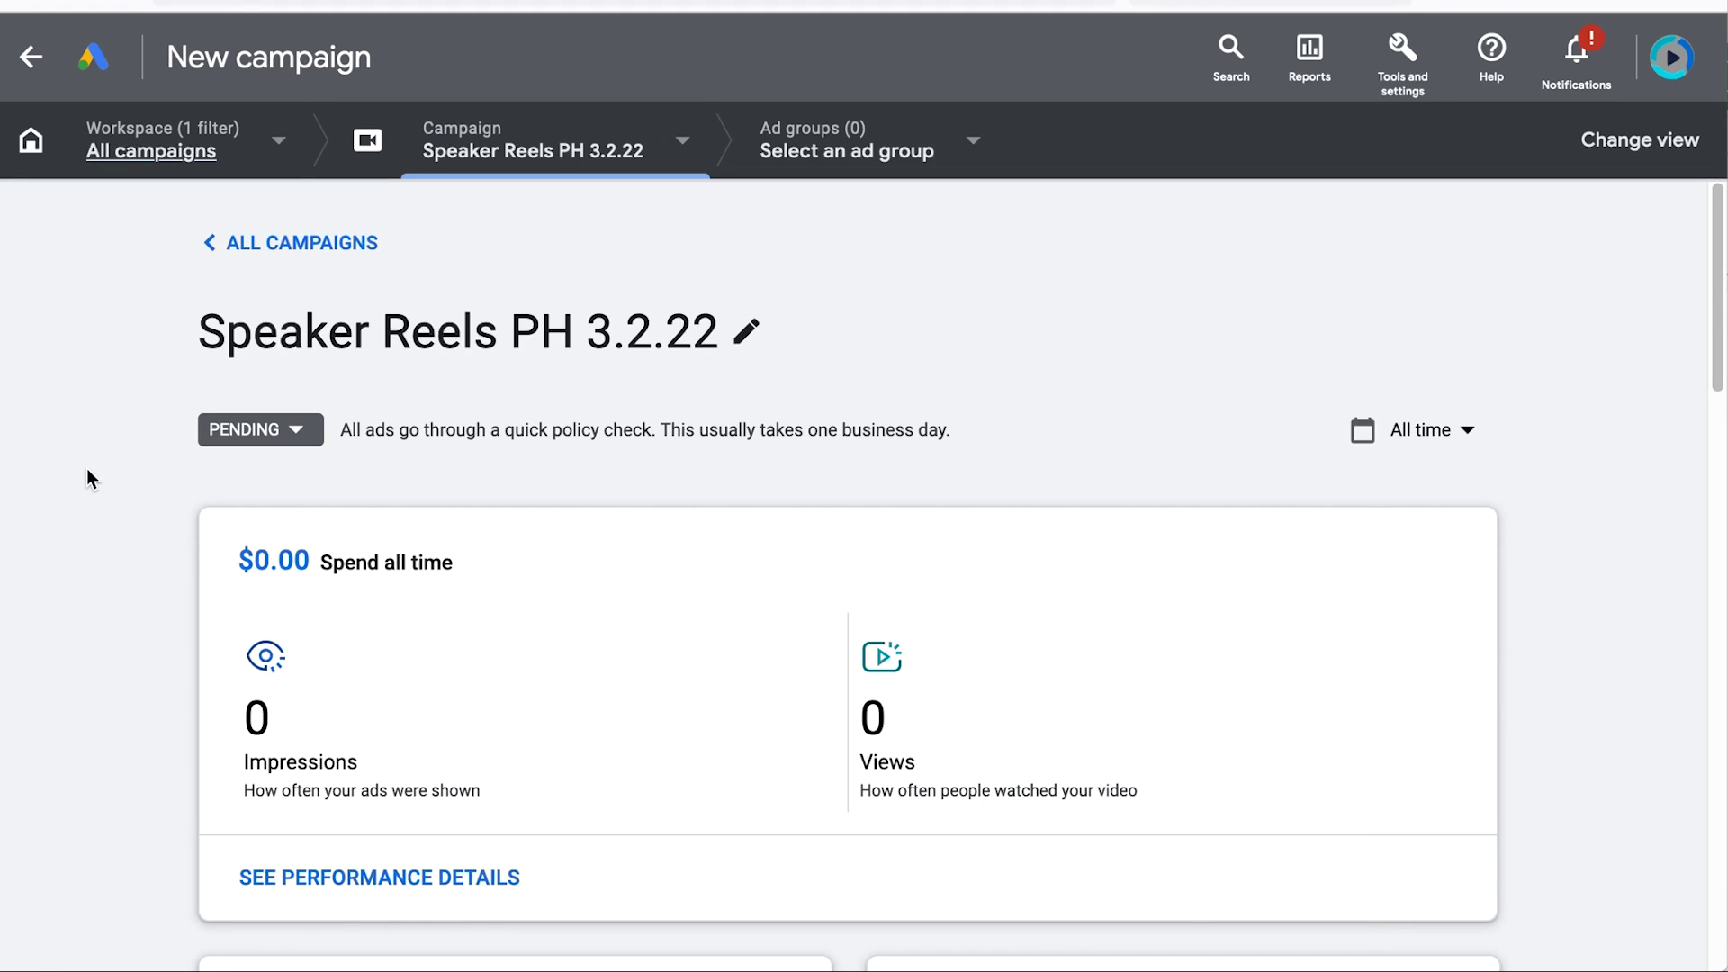
{"action": "left_click", "coordinate": [315, 243]}
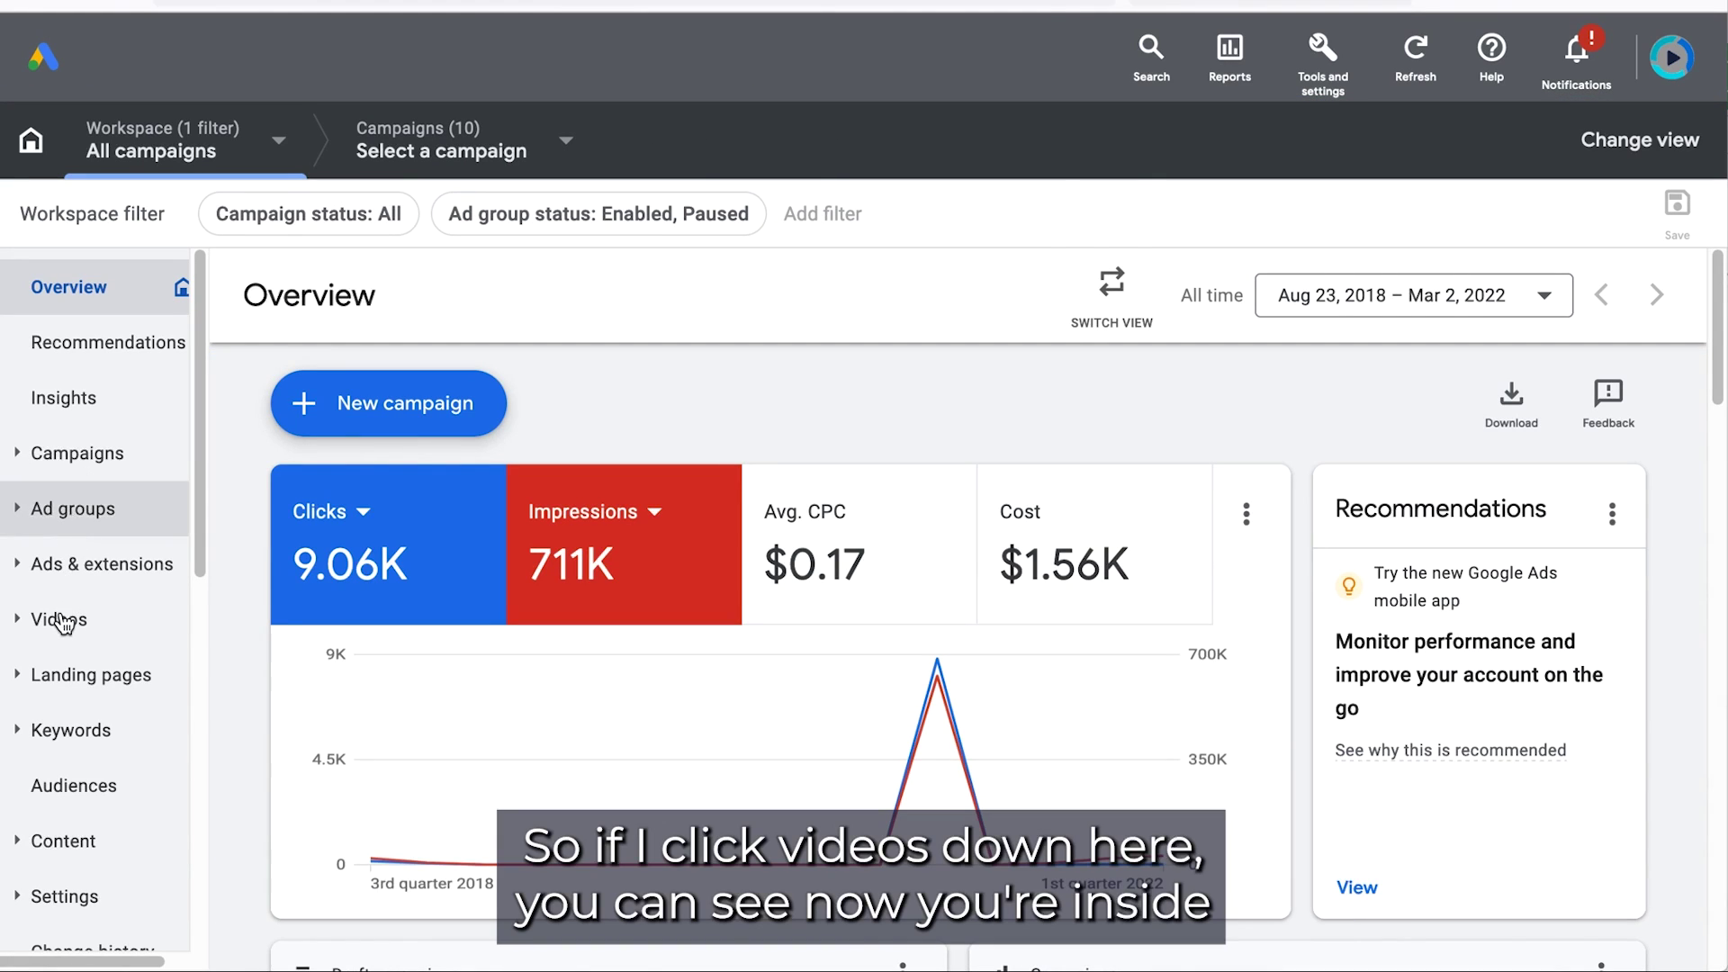
Open the Videos report for all campaigns: 710,772 impressions, 29,911 views, $1,559.66 cost
{"action": "left_click", "coordinate": [59, 619]}
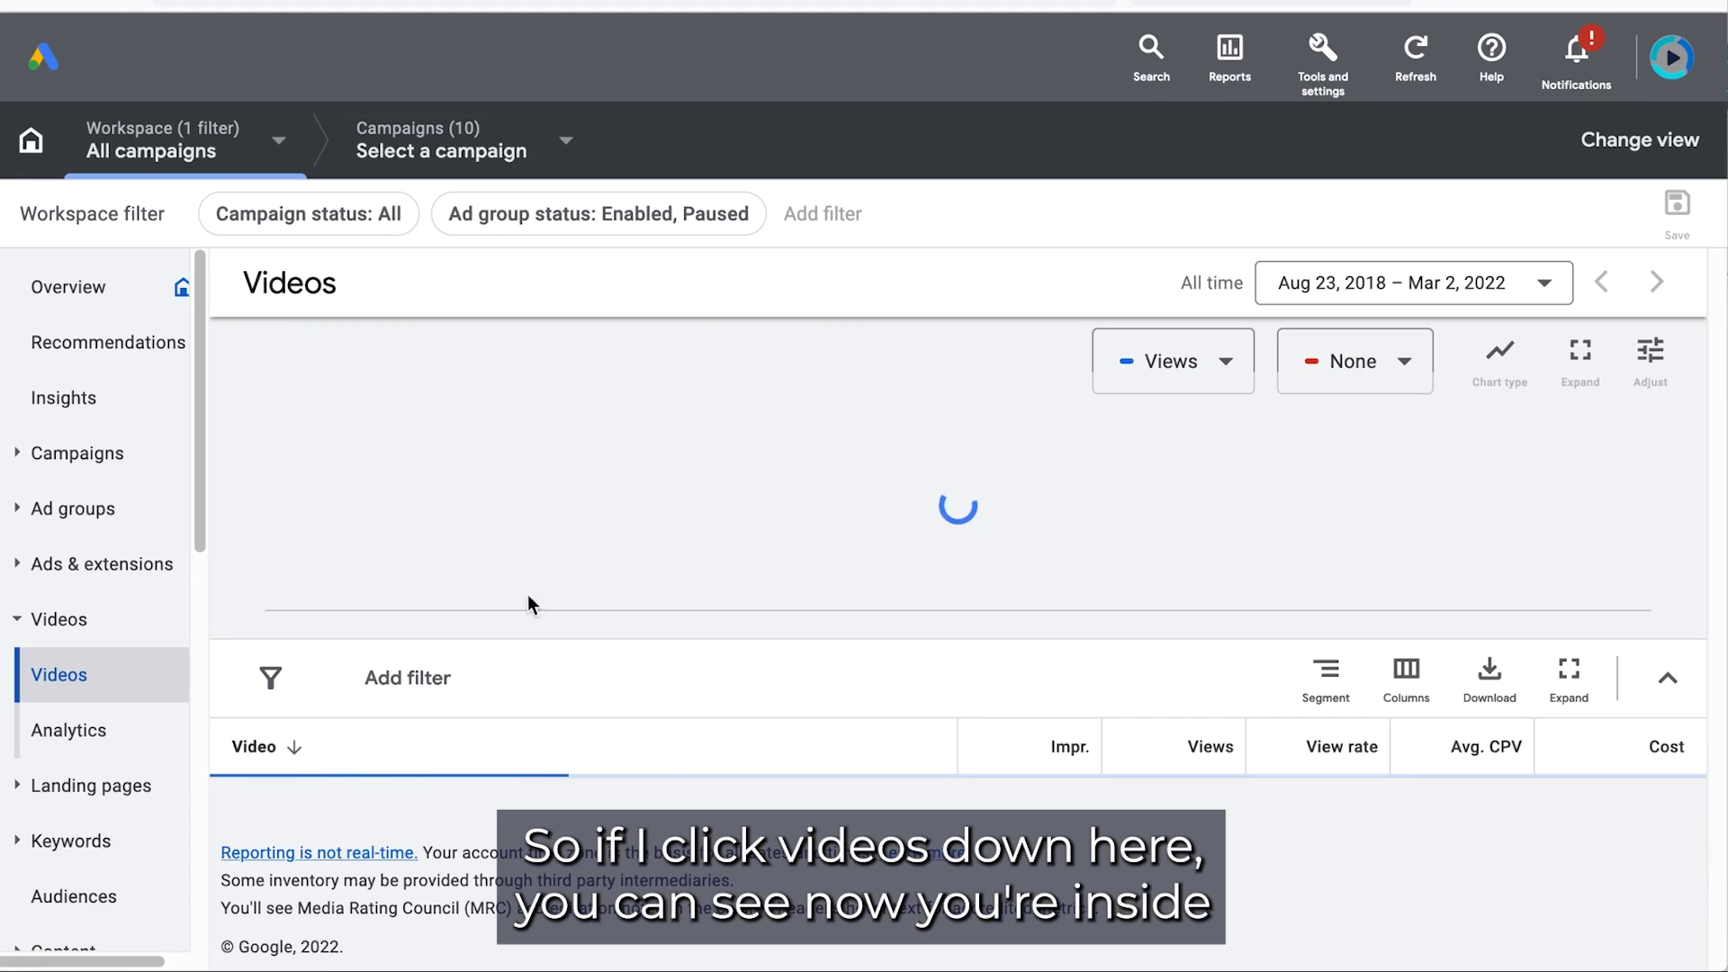
{"action": "scroll", "coordinate": [976, 365], "scroll_direction": "up", "scroll_amount": 1}
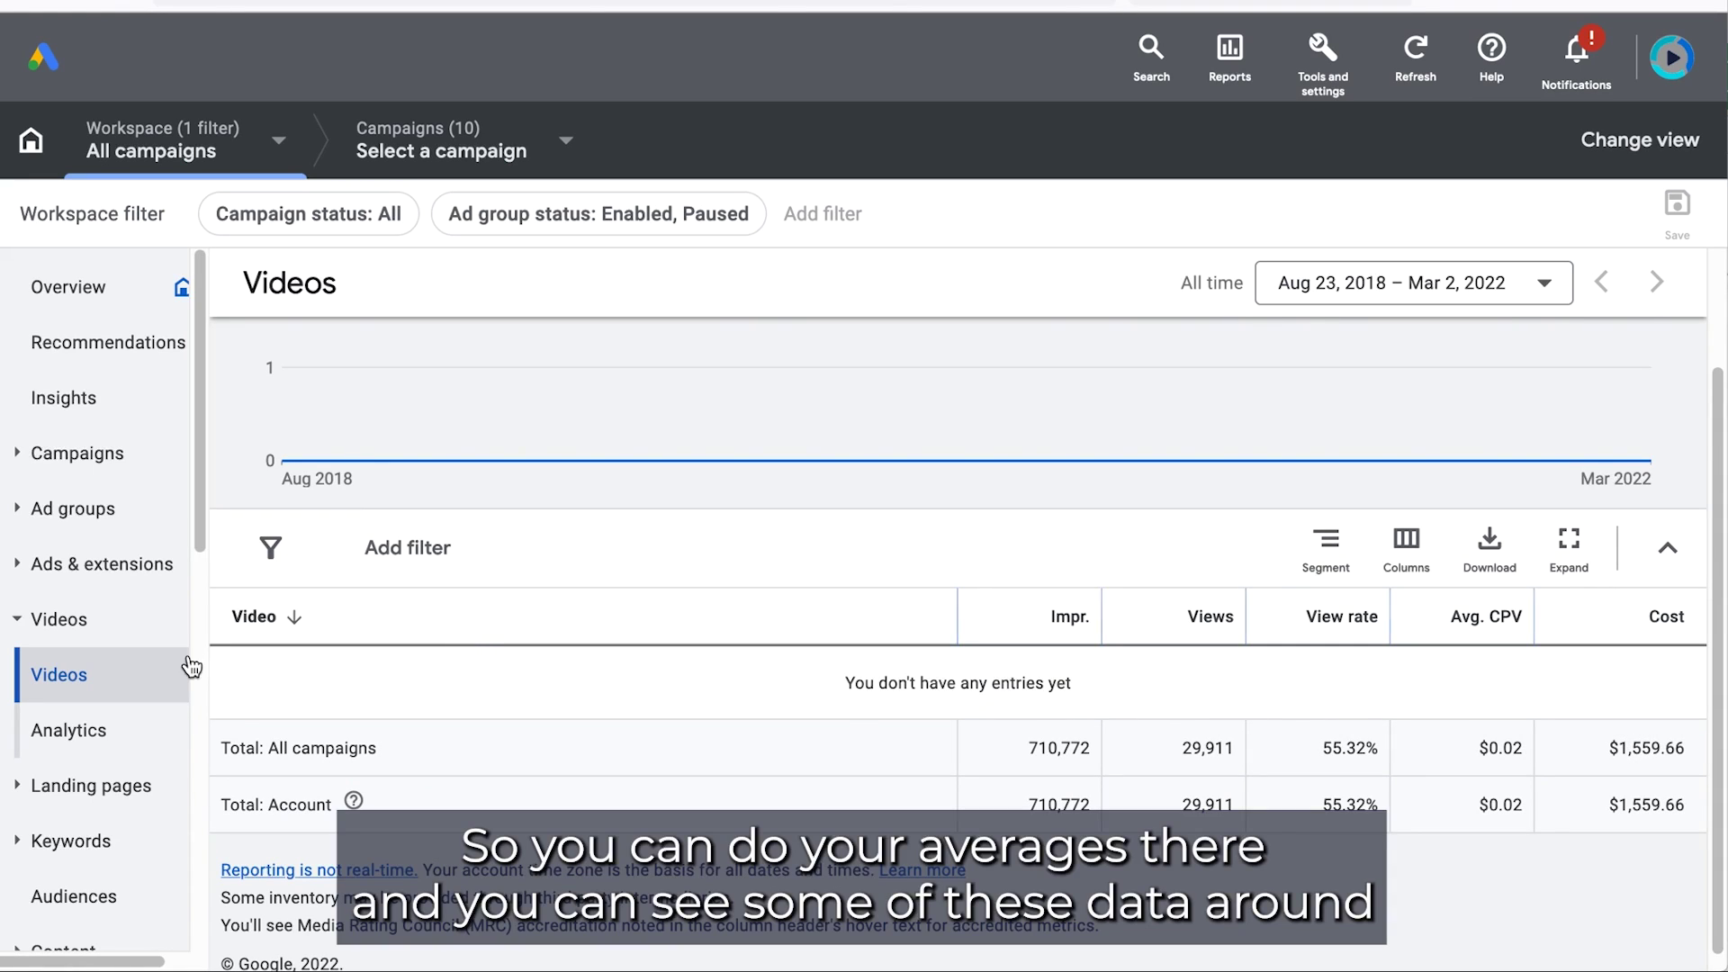
Open the Campaigns list and review all 10 campaigns' budgets, interactions, impressions and $1,559.66 cost
{"action": "left_click", "coordinate": [81, 455]}
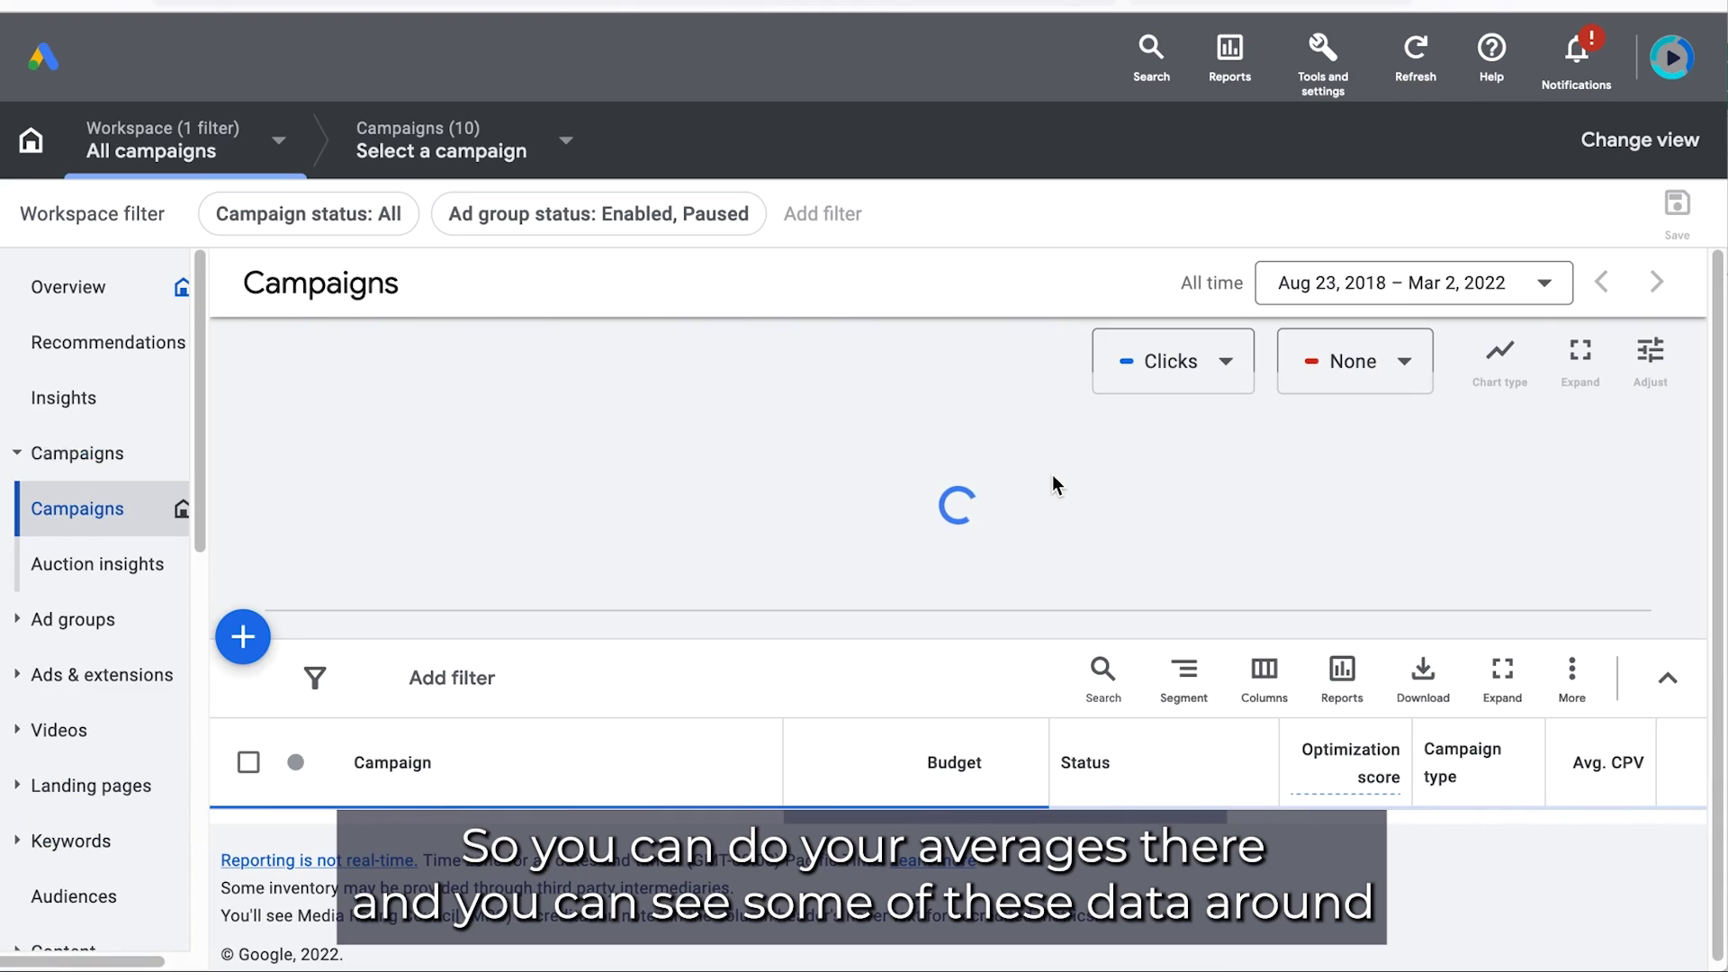
{"action": "scroll", "coordinate": [990, 527], "scroll_direction": "down", "scroll_amount": 5}
{"action": "scroll", "coordinate": [990, 528], "scroll_direction": "up", "scroll_amount": 3}
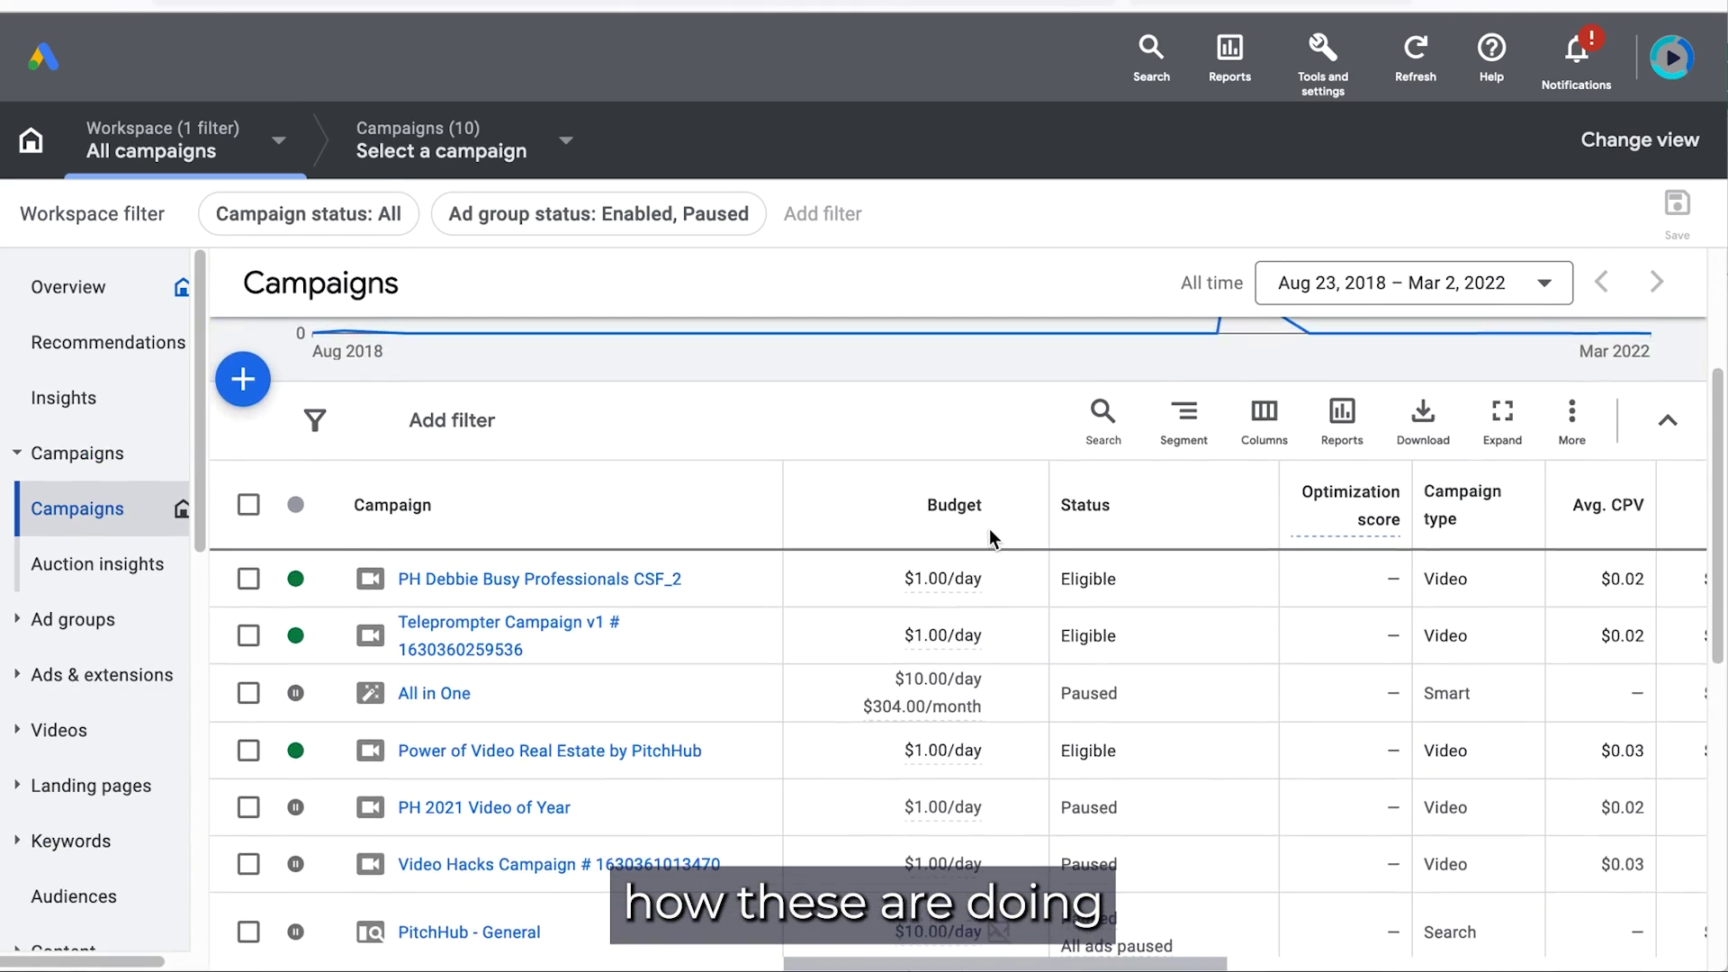
{"action": "scroll", "coordinate": [990, 527], "scroll_direction": "down", "scroll_amount": 2}
{"action": "scroll", "coordinate": [990, 528], "scroll_direction": "right", "scroll_amount": 10}
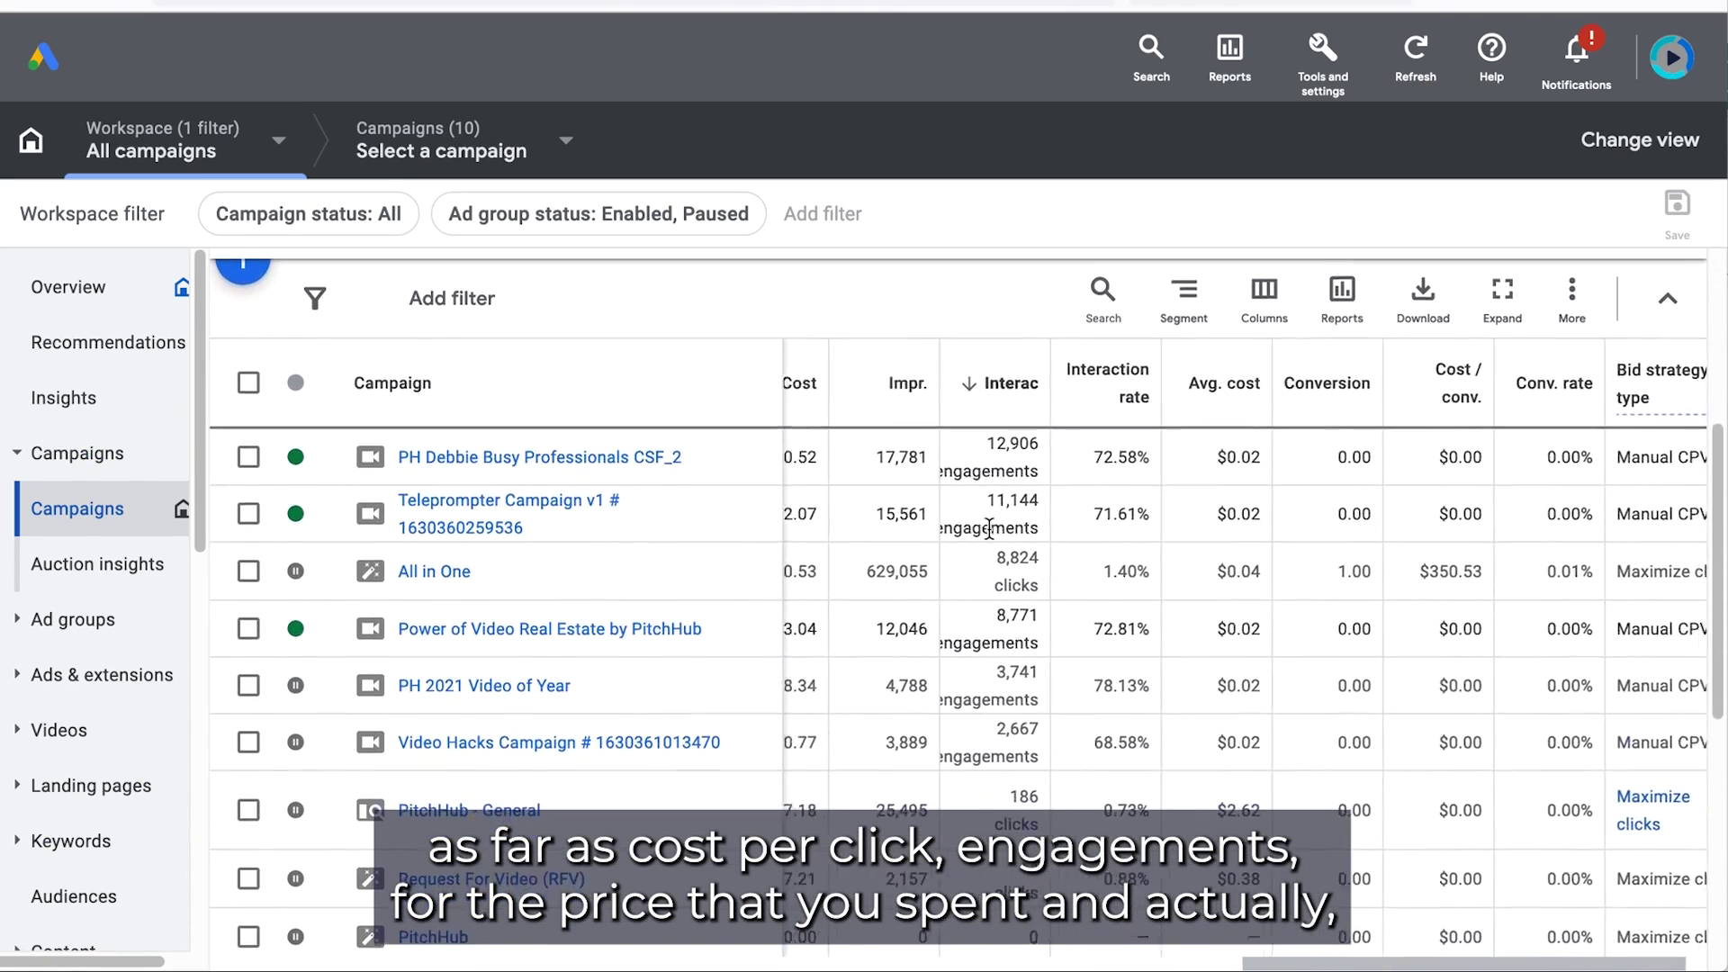
{"action": "scroll", "coordinate": [989, 528], "scroll_direction": "left", "scroll_amount": 5}
{"action": "scroll", "coordinate": [994, 538], "scroll_direction": "up", "scroll_amount": 1}
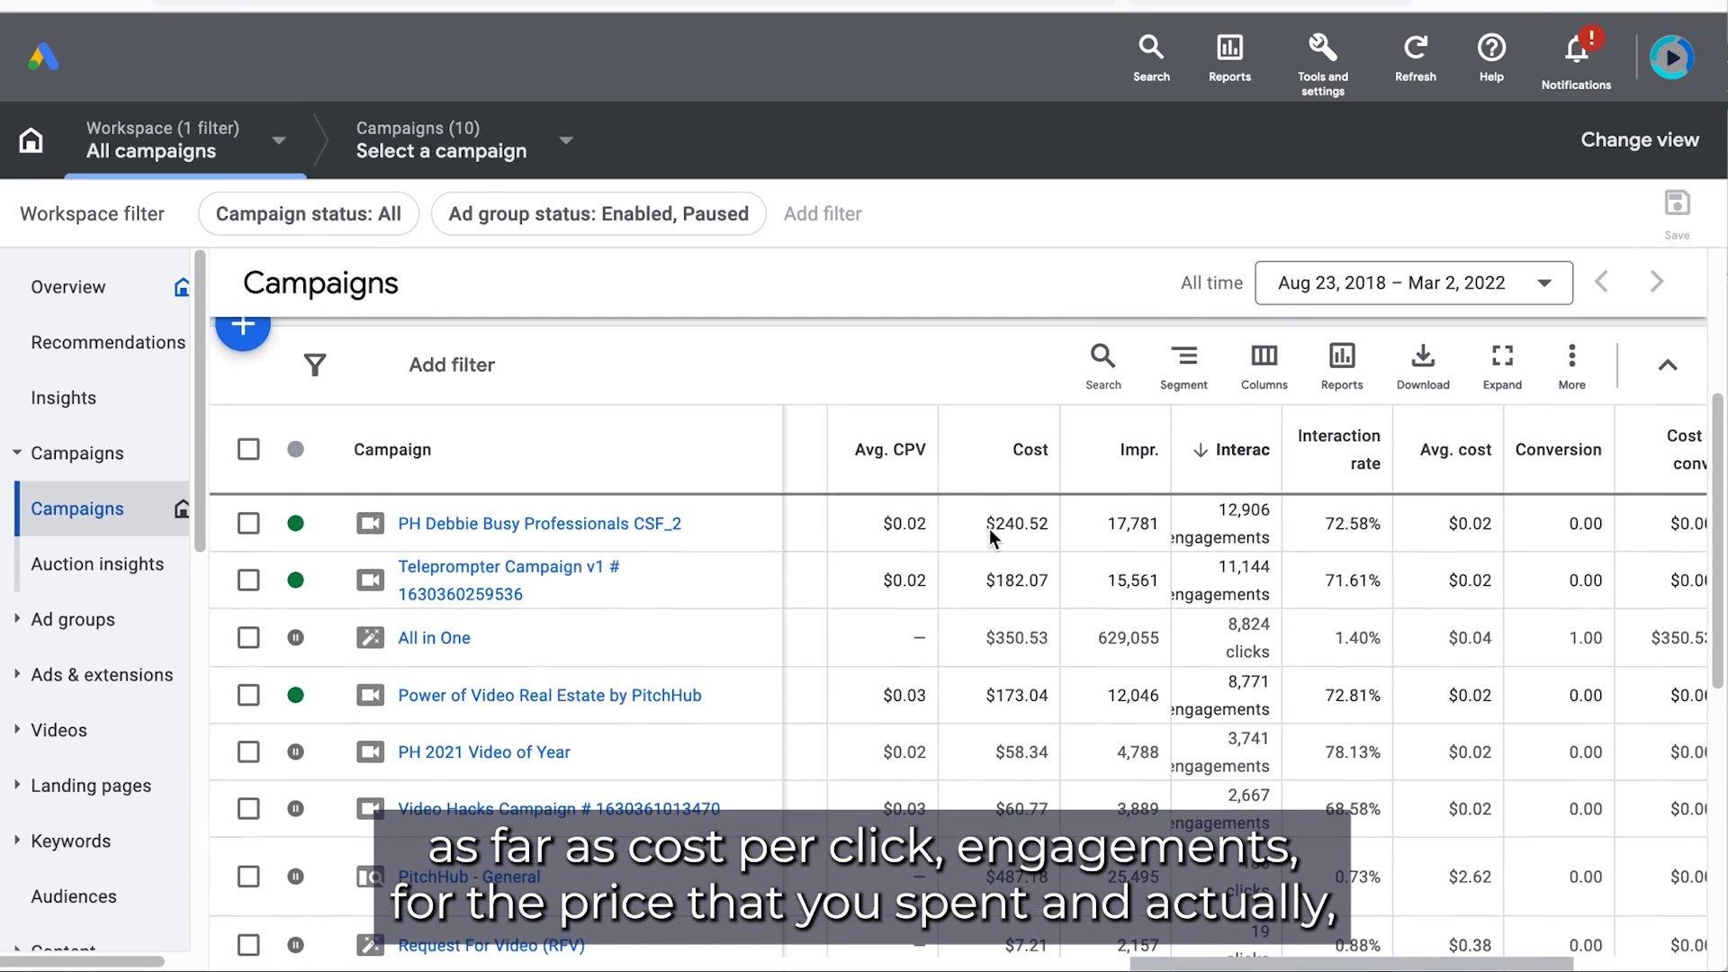
{"action": "scroll", "coordinate": [990, 540], "scroll_direction": "right", "scroll_amount": 2}
{"action": "scroll", "coordinate": [990, 540], "scroll_direction": "up", "scroll_amount": 1}
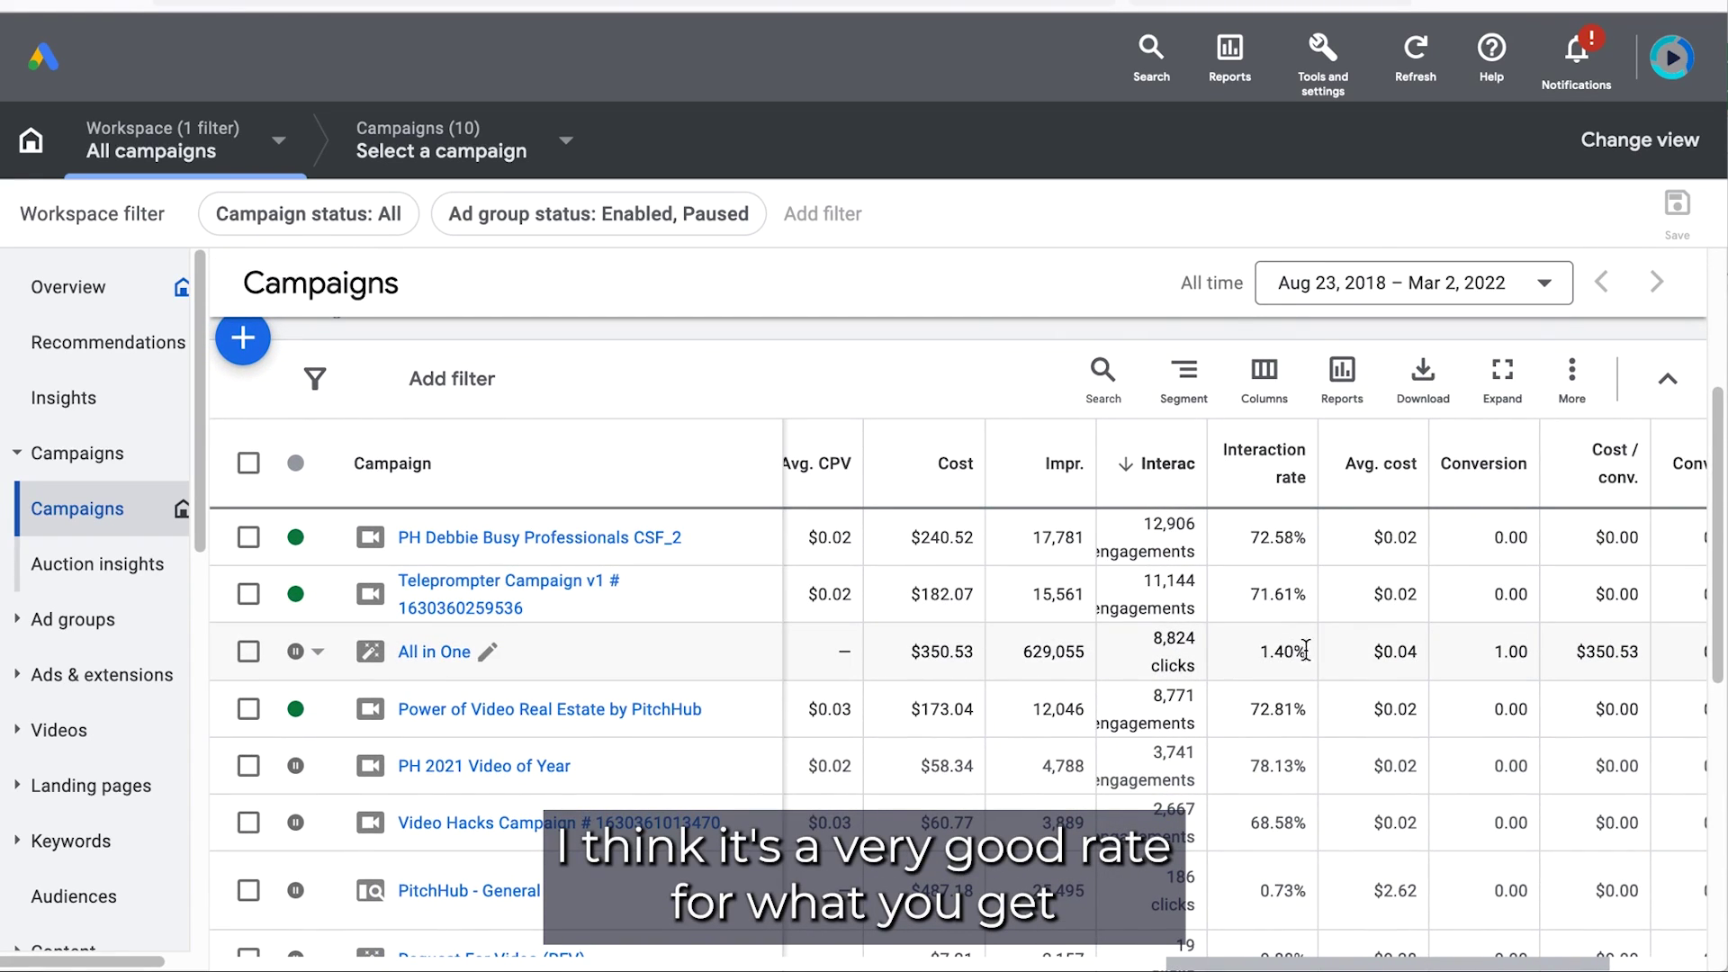
{"action": "scroll", "coordinate": [1184, 686], "scroll_direction": "down", "scroll_amount": 6}
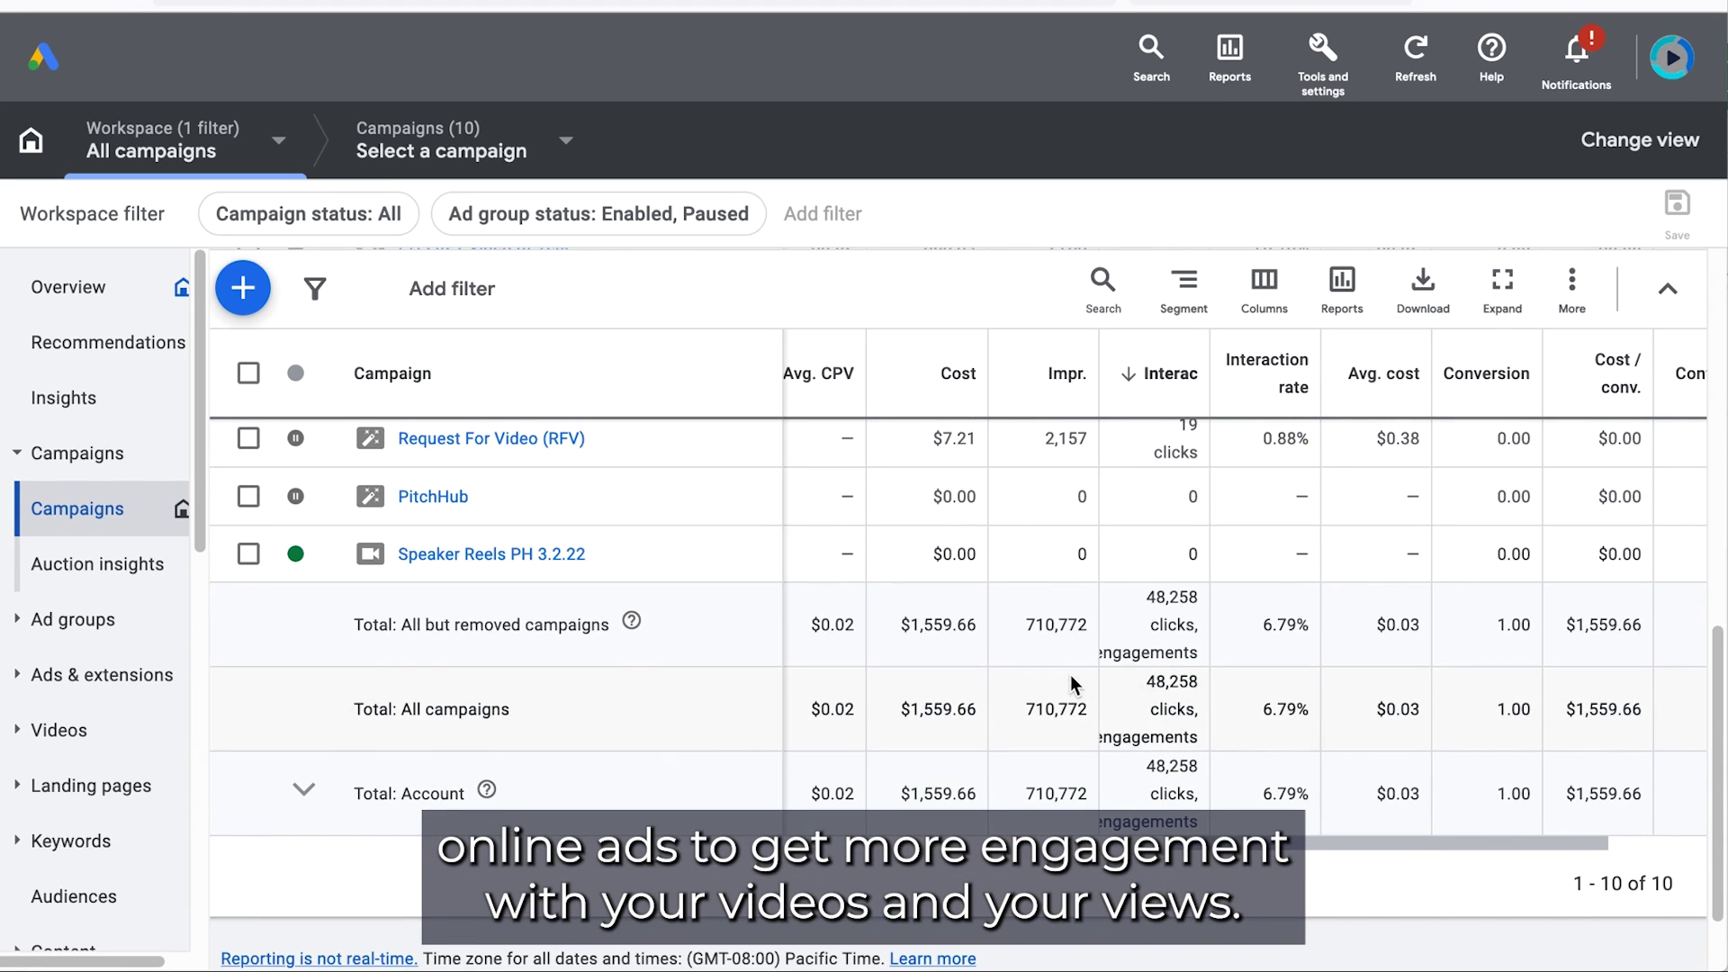
{"action": "scroll", "coordinate": [1071, 686], "scroll_direction": "left", "scroll_amount": 1}
{"action": "scroll", "coordinate": [1071, 686], "scroll_direction": "up", "scroll_amount": 8}
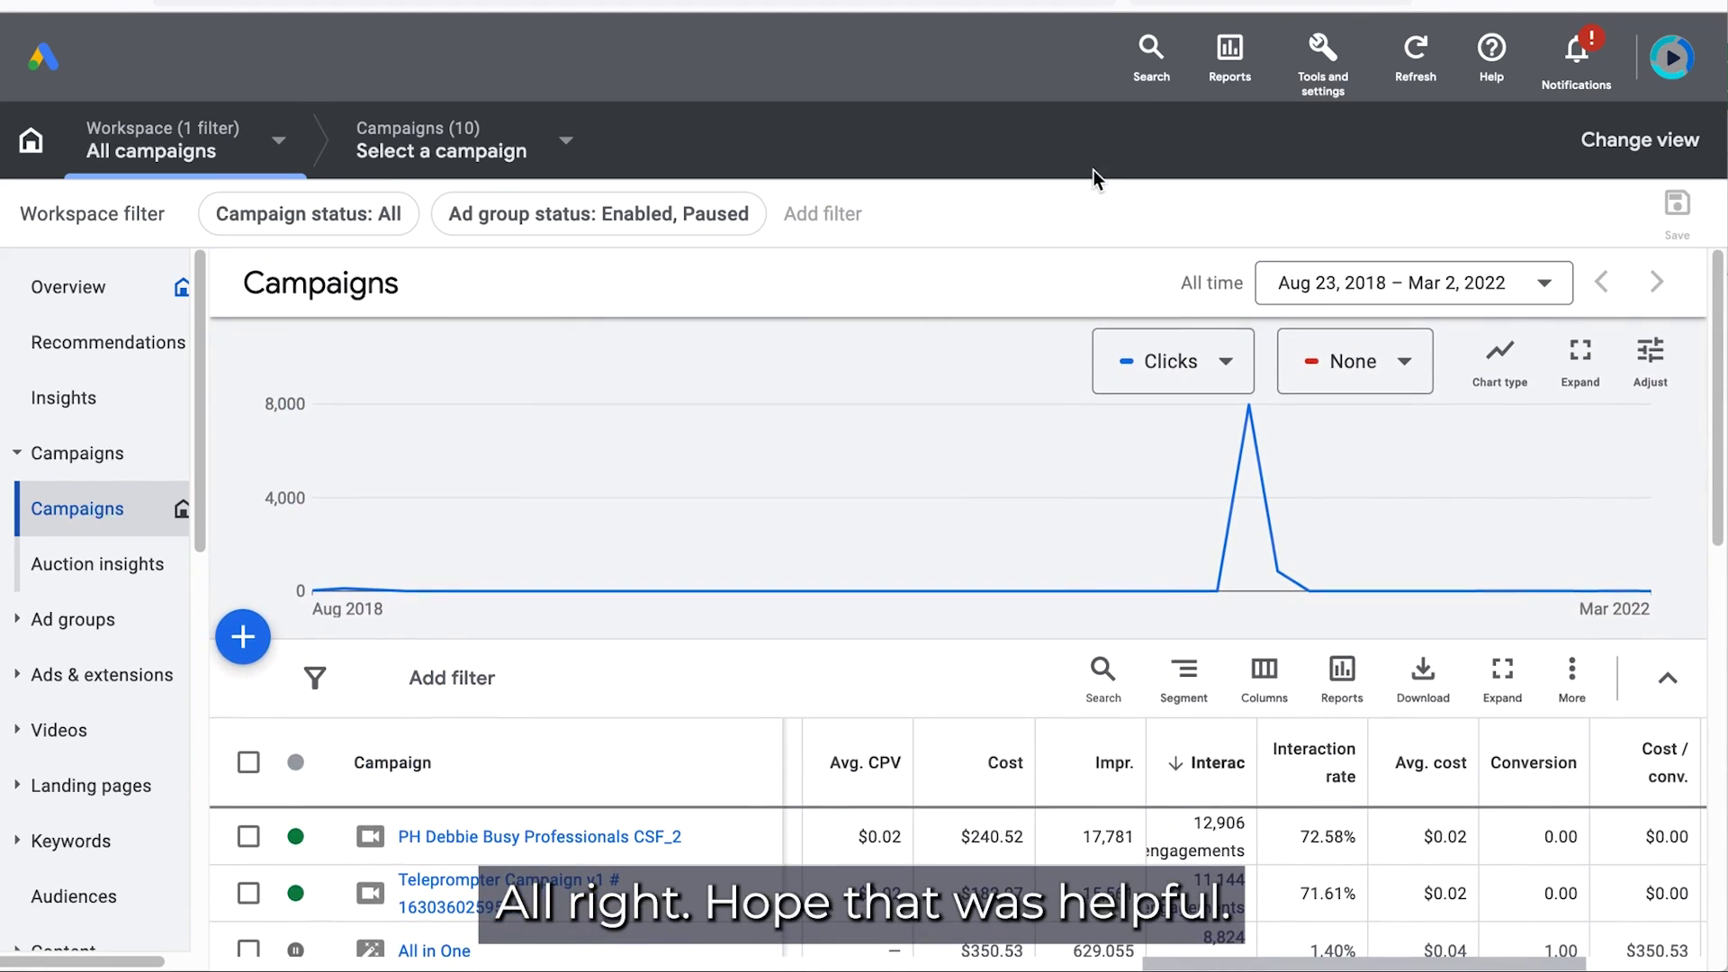